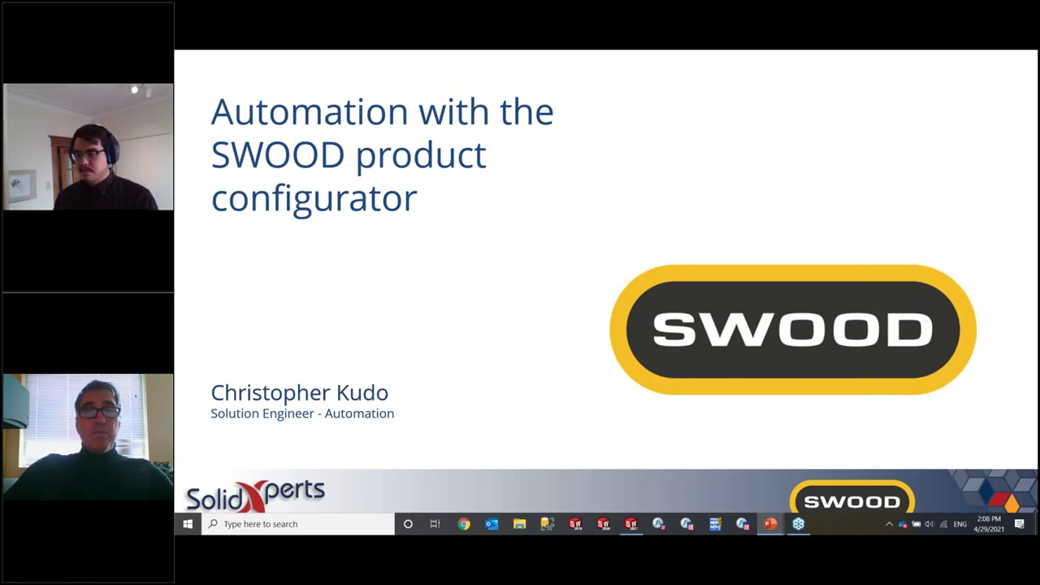
- Advance the slideshow through Overview and What is SWOOD? to the three-modules slide
key("Right")
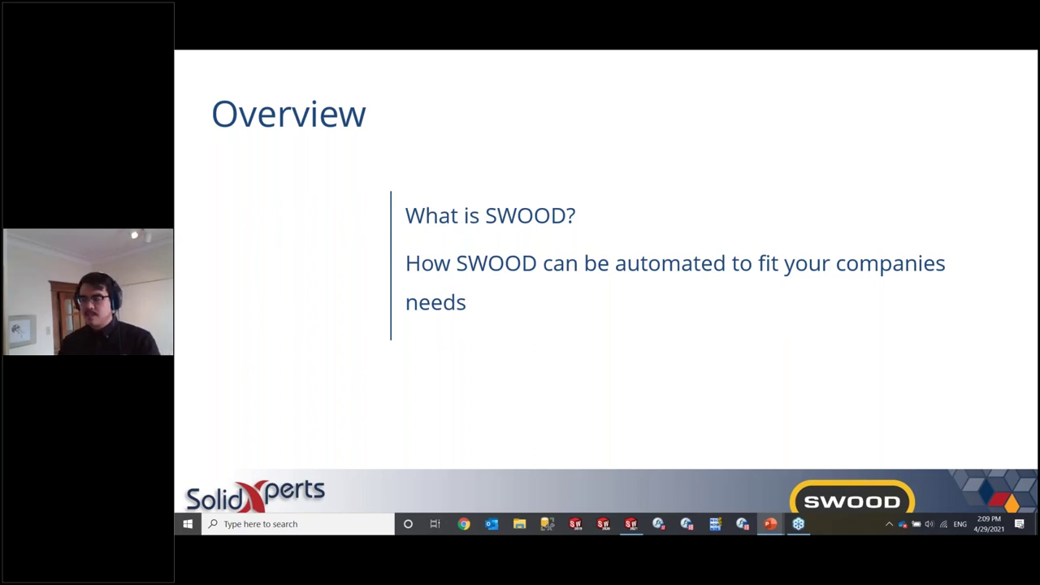
key("Right")
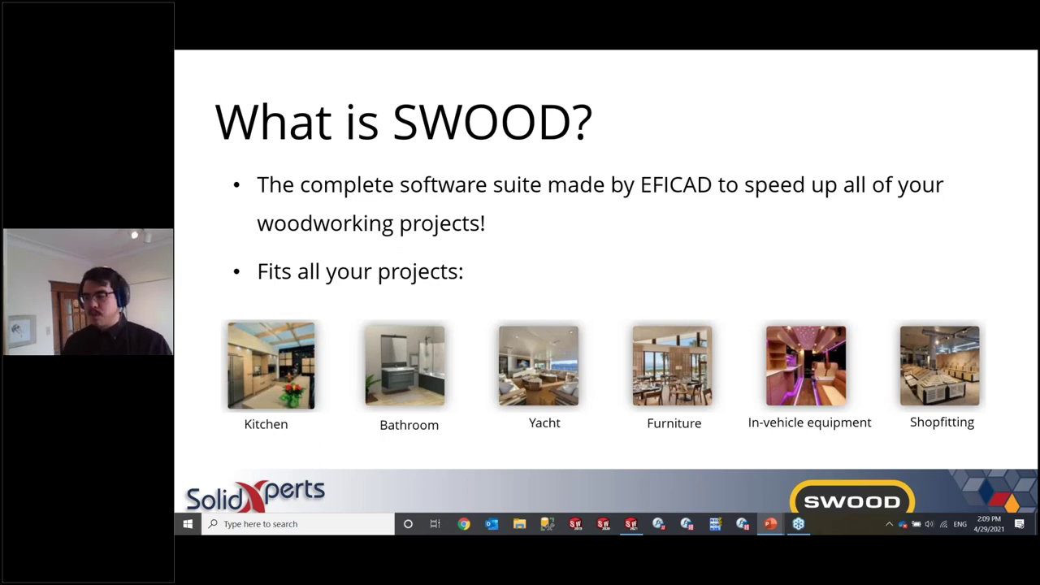
key("Right")
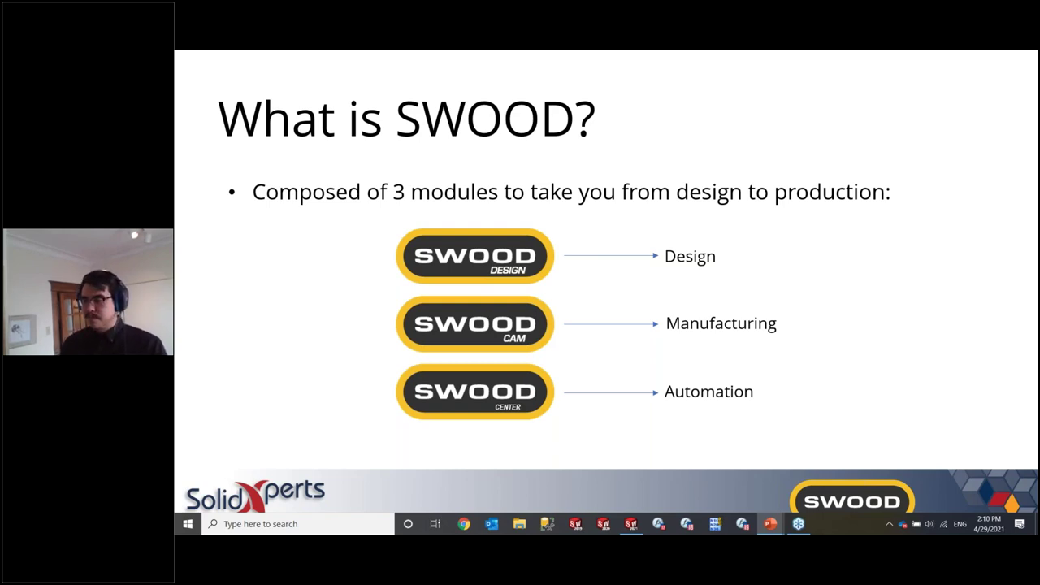
- Move past the SOLIDWORKS integration slide to the SWOOD DESIGN slide
key("Right")
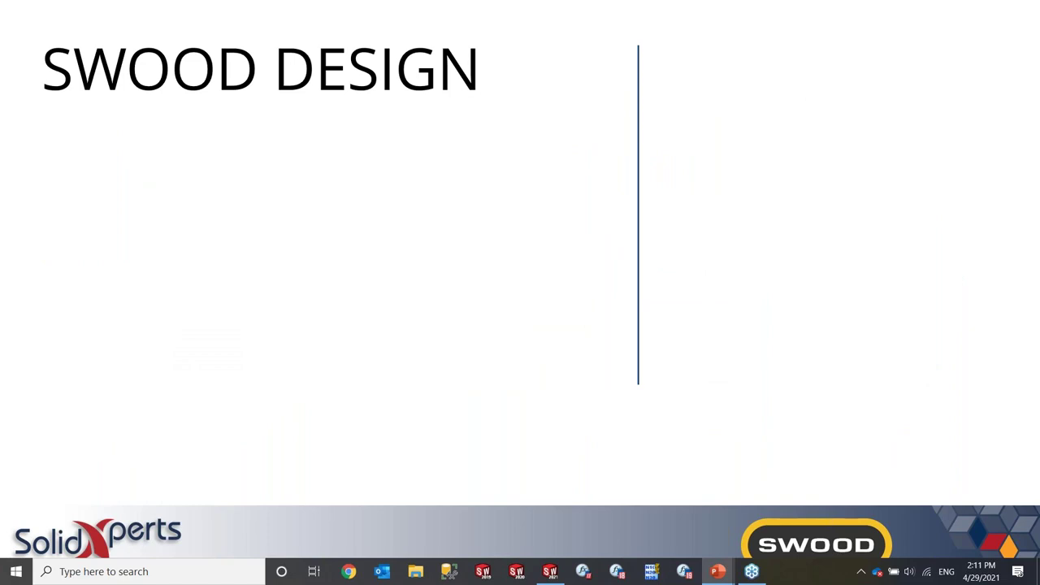
- Reveal the FRAMES, SWOOD BOX and EDGE BANDS topics on the SWOOD DESIGN slide
key("Right")
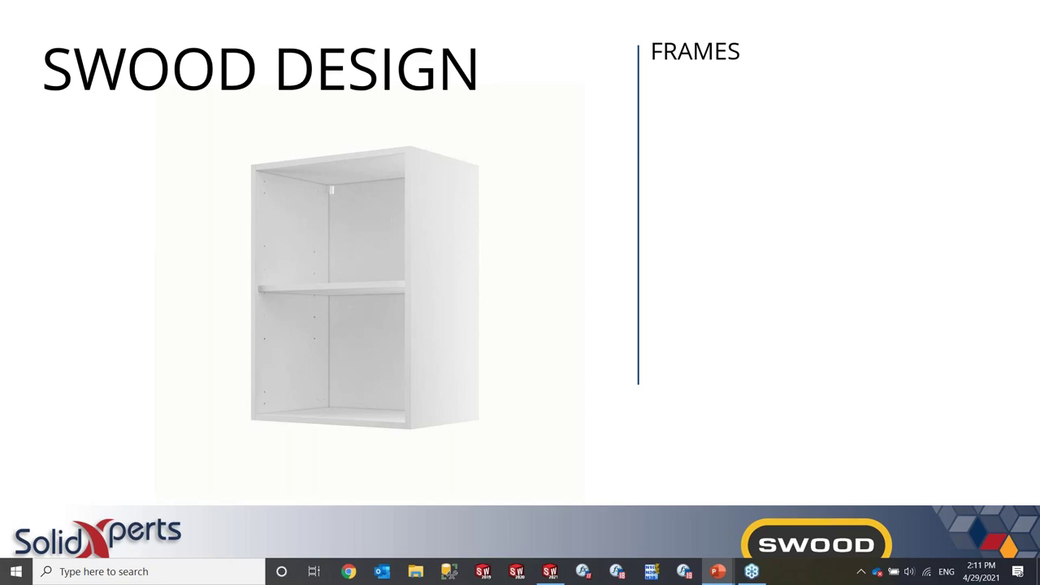
key("Right")
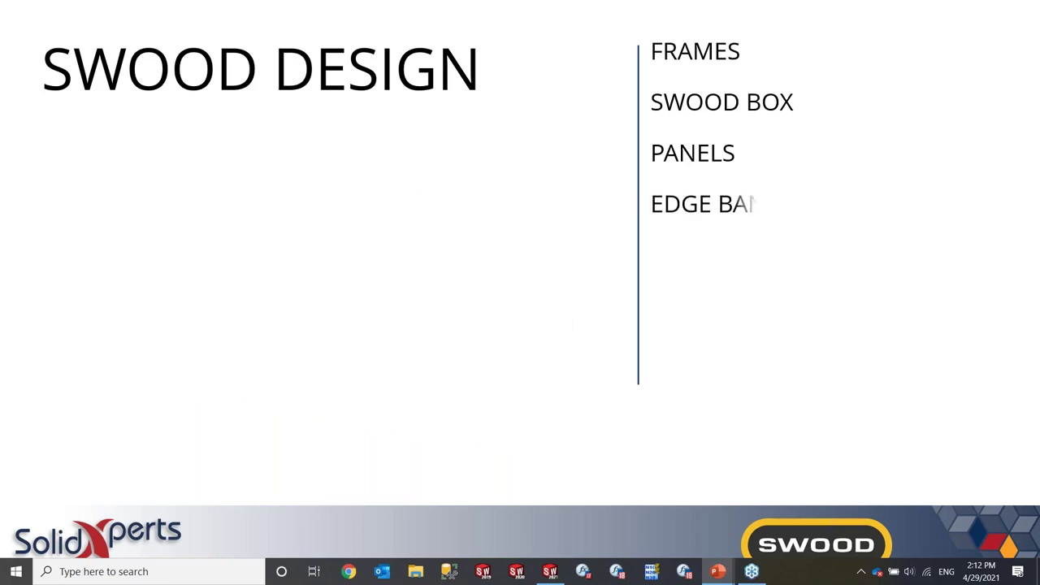
key("Right")
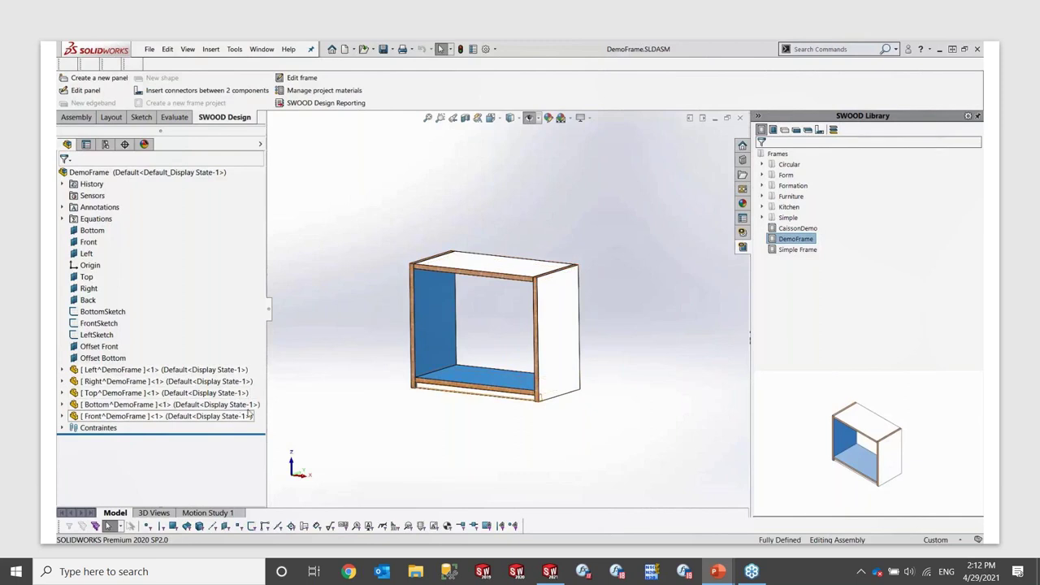
- Resize the cabinet frame to width 400, height 700 and depth 400 mm
left_click(301, 77)
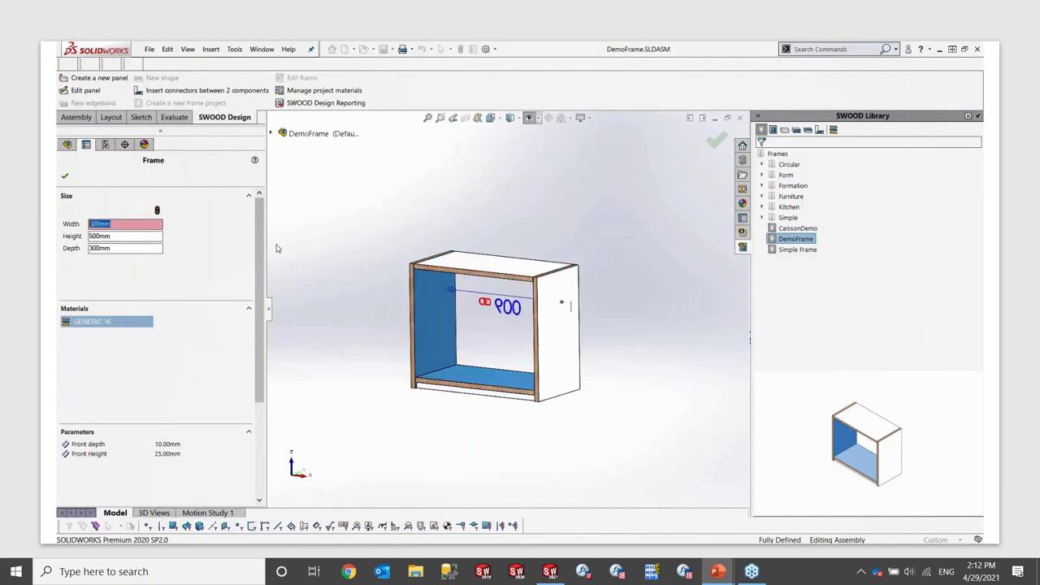
type("400")
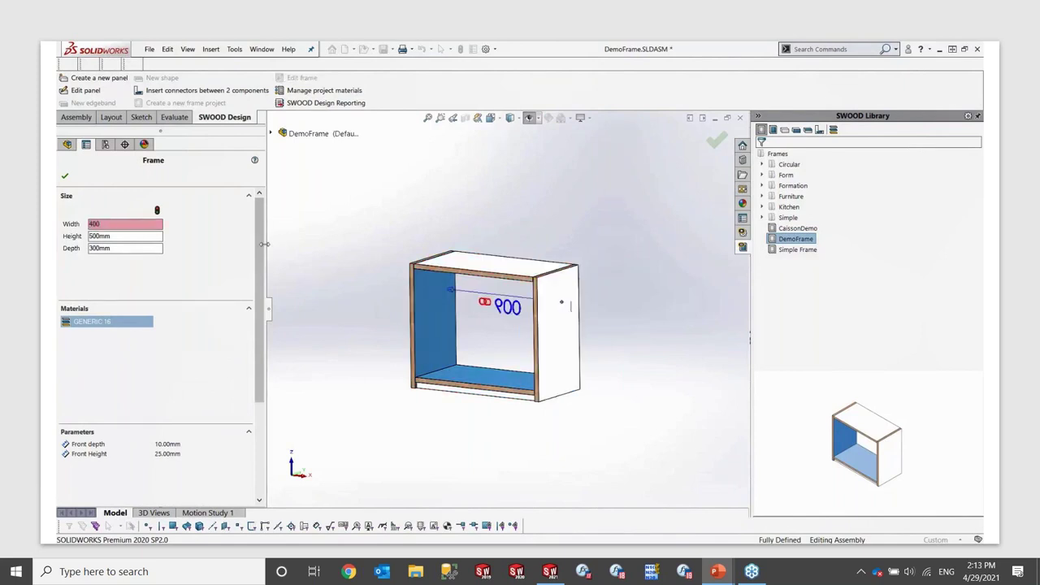
left_click_drag(151, 238, 96, 237)
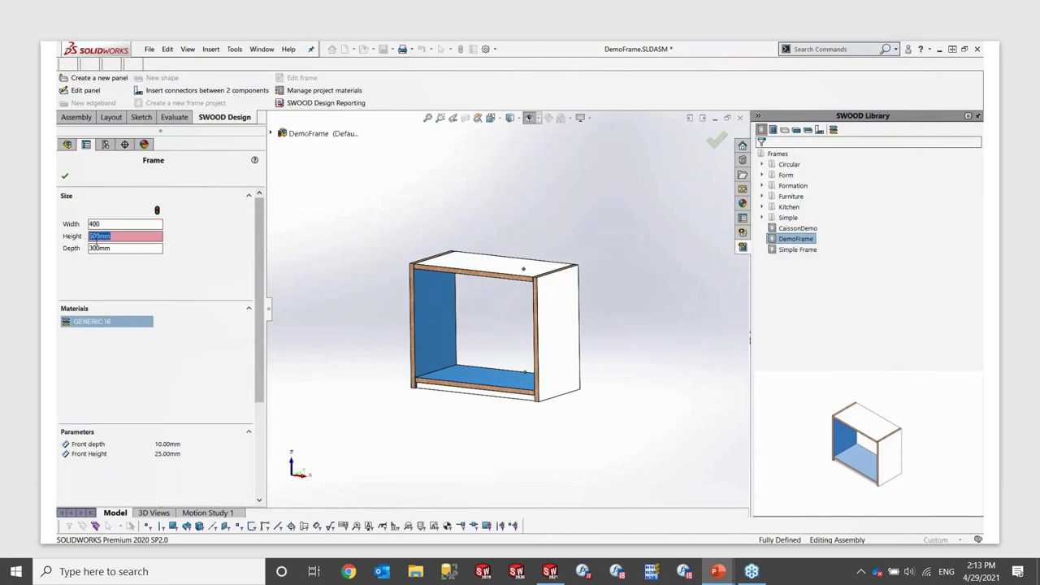
type("700")
left_click_drag(140, 249, 81, 253)
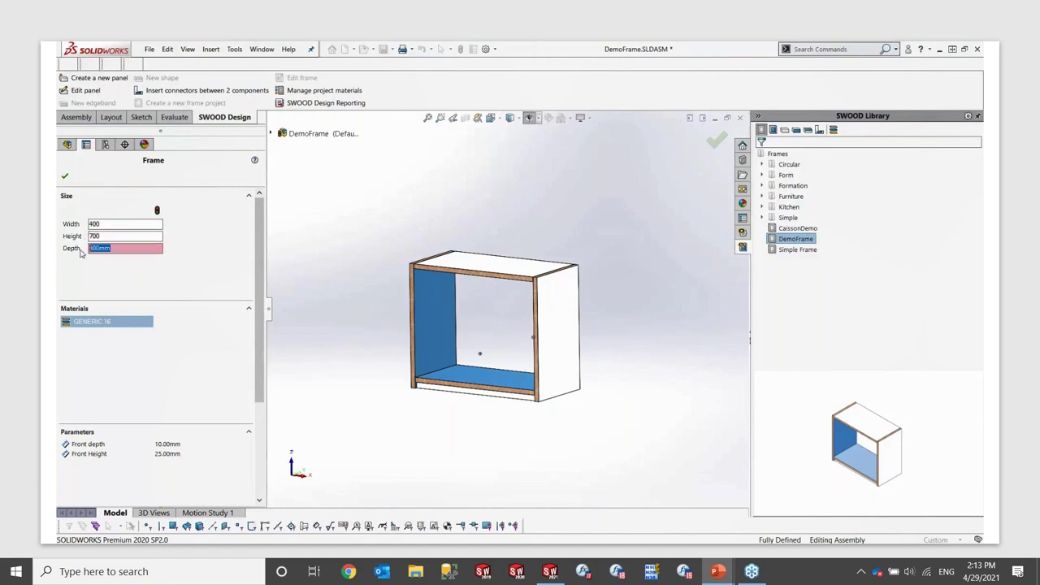
type("400")
left_click(157, 211)
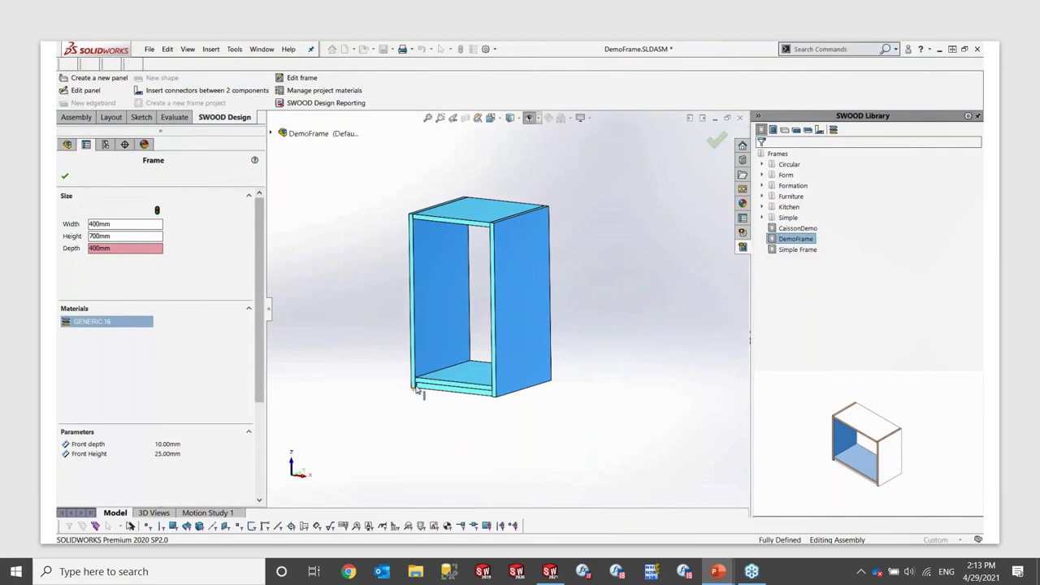
- Set the front rail's Front depth and Front Height to 25 mm
left_click(449, 393)
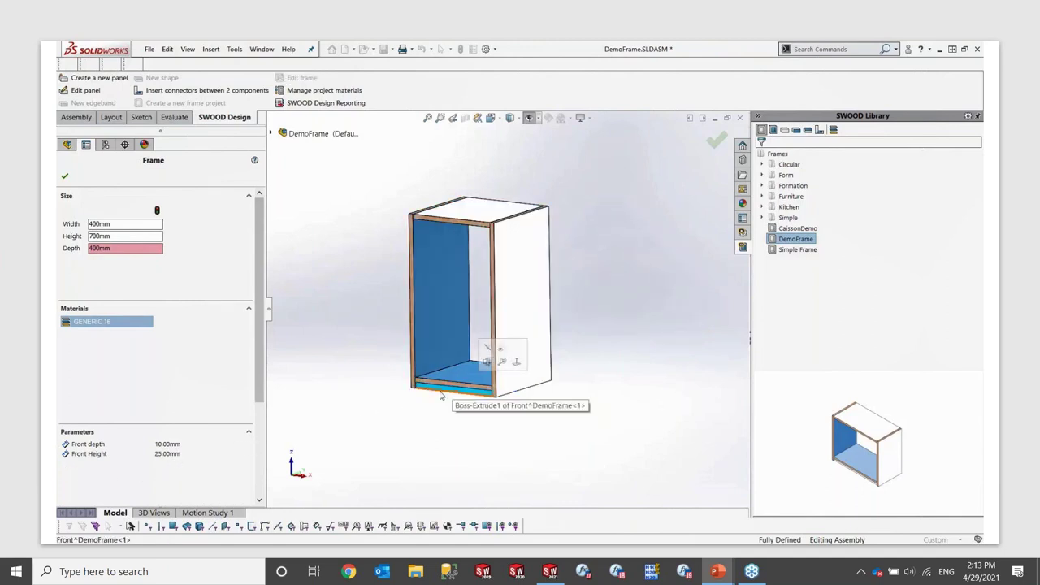
left_click(181, 447)
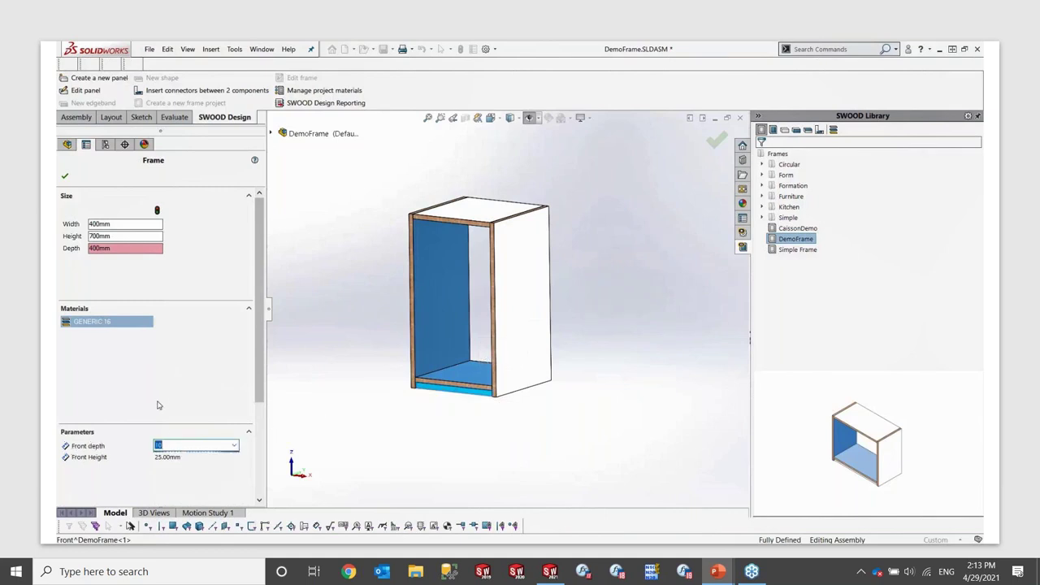
type("25")
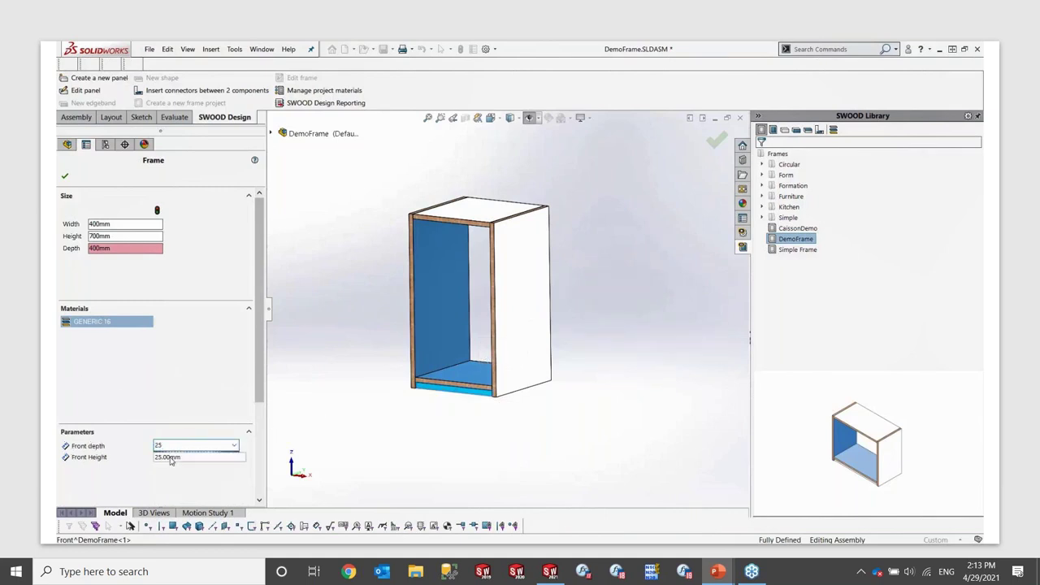
left_click(173, 456)
type("25")
key("Return")
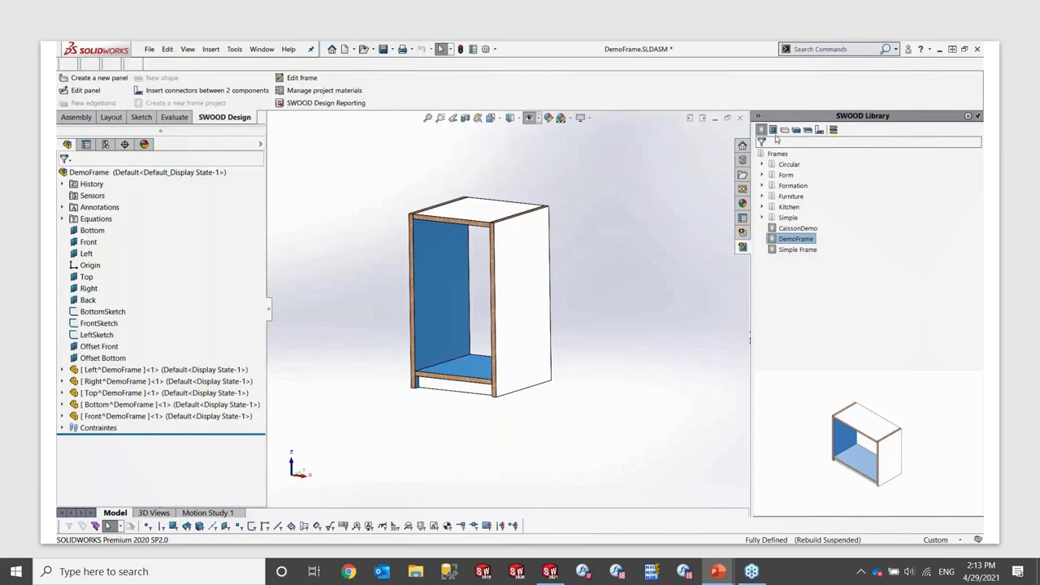
- Insert the Shelves SWOODBox into the cabinet, bounded by its side panels
left_click(774, 132)
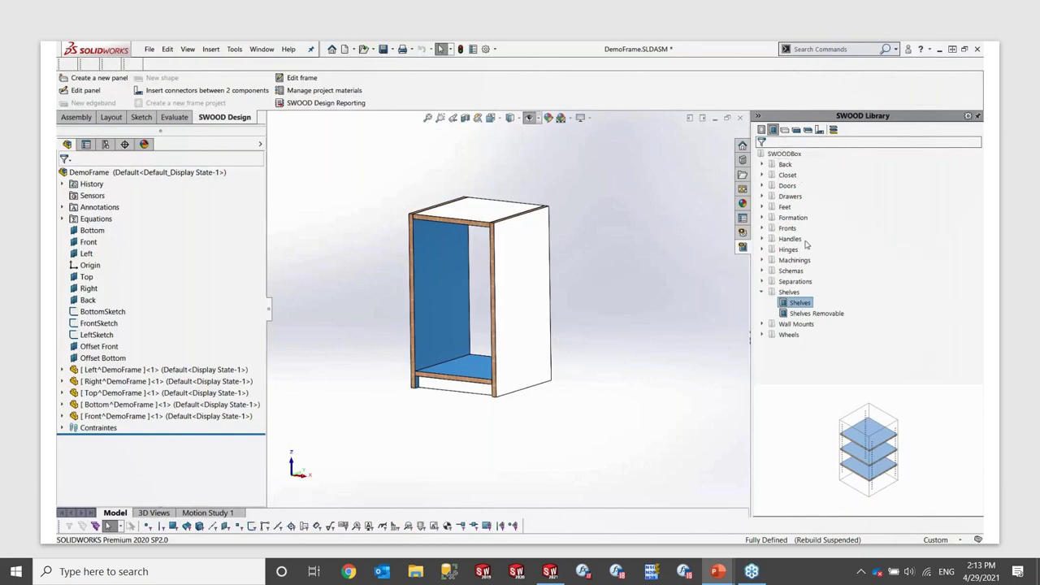
right_click(797, 304)
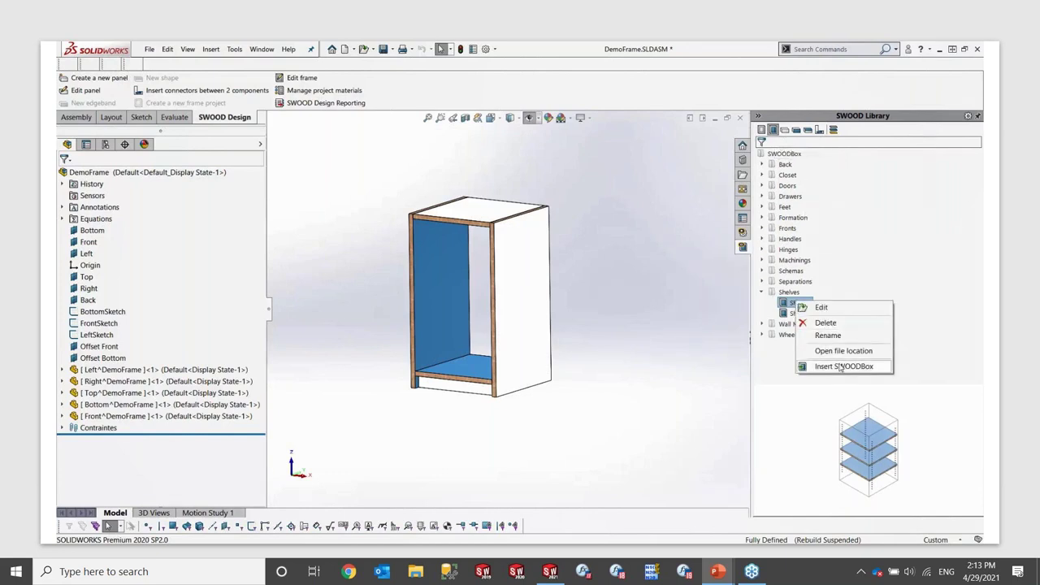
left_click(842, 366)
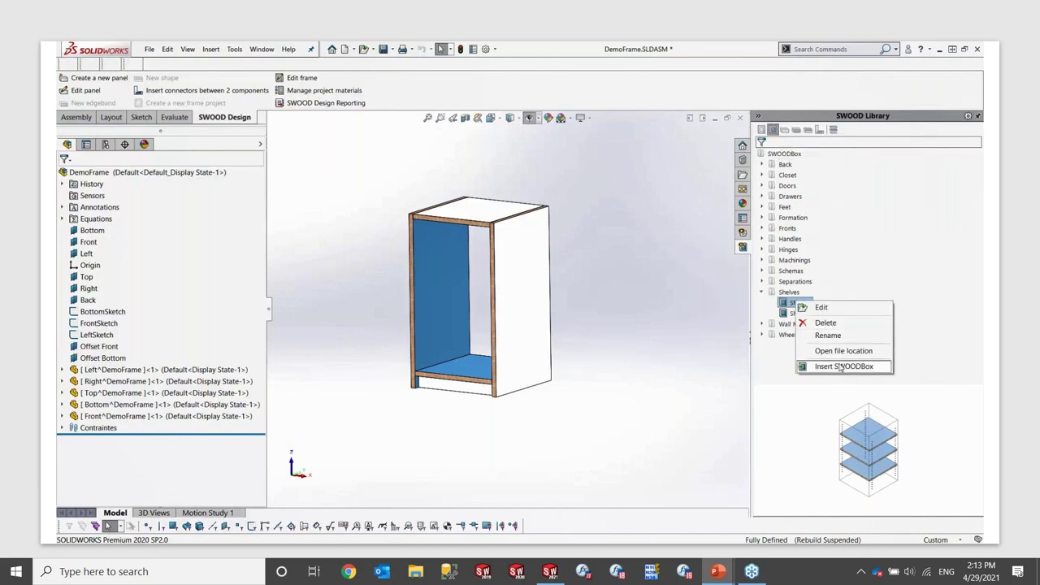
left_click(446, 343)
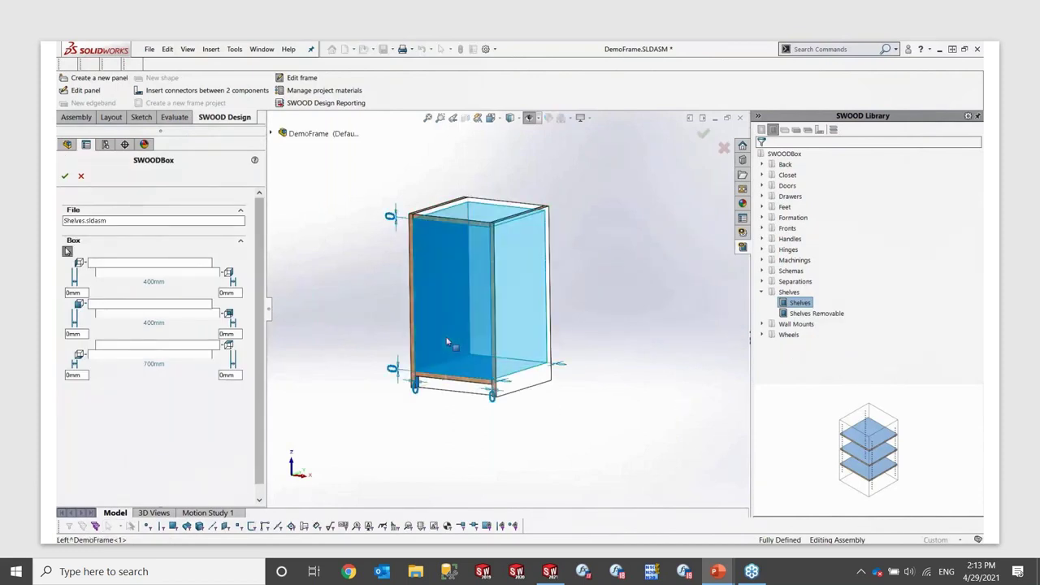
left_click(126, 309)
scroll(382, 301, "down", 5)
left_click(429, 297)
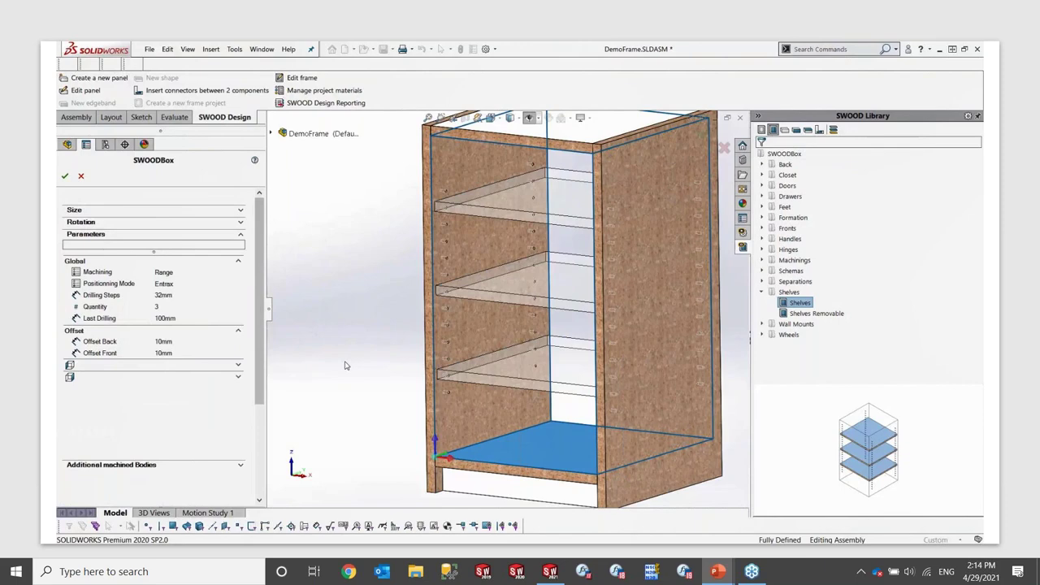
- Set 3 Holes machining, Centered positioning and 2 shelves, and confirm the box
left_click(193, 274)
left_click(193, 273)
left_click(197, 286)
left_click(197, 285)
left_click(205, 295)
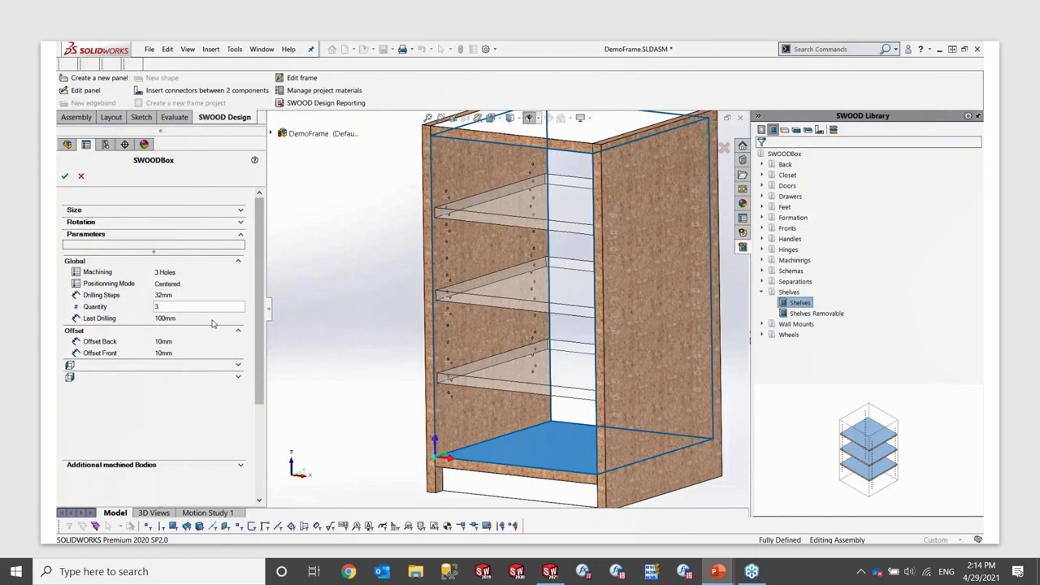
left_click(195, 310)
left_click(194, 309)
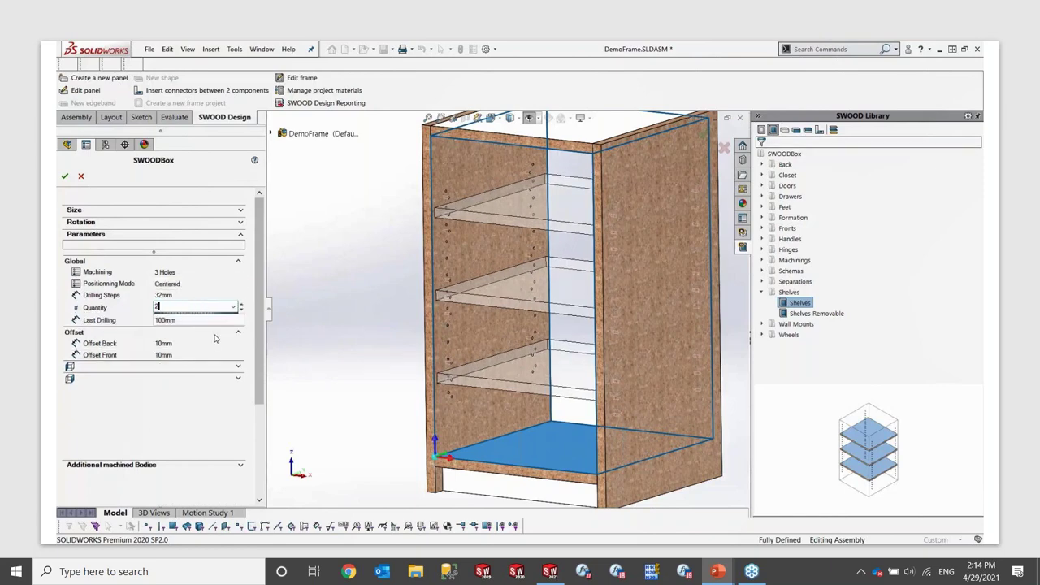
left_click(204, 389)
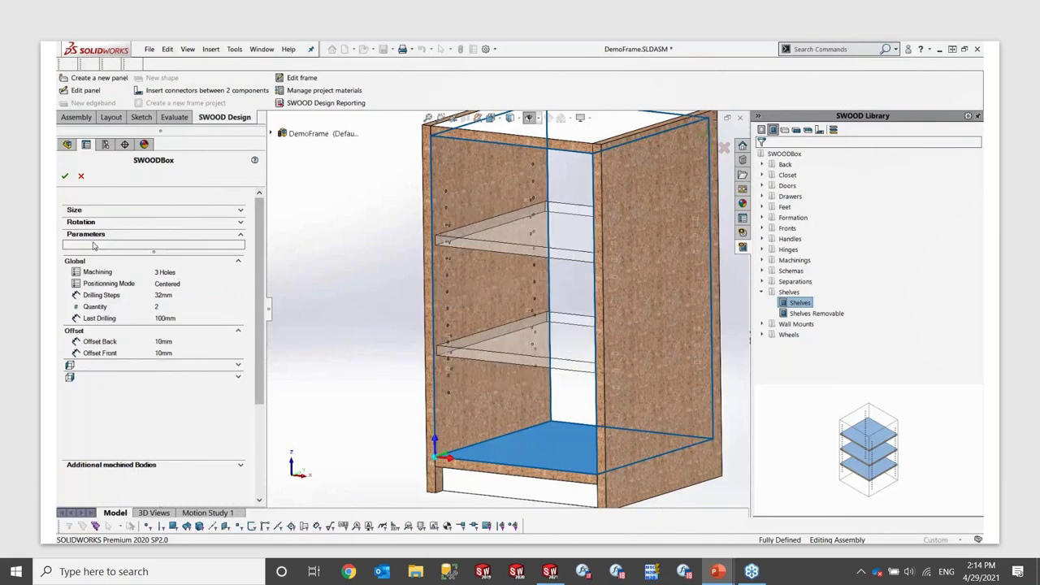
left_click(65, 177)
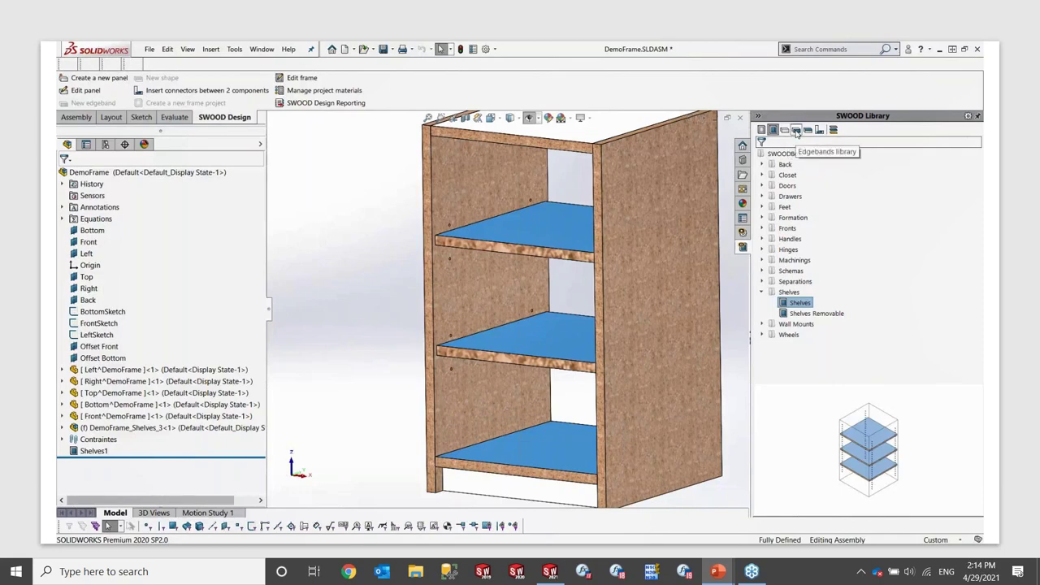
- Apply Generic EB 0.8mm edgeband to the left and right side panels' front edges
left_click(797, 132)
left_click_drag(813, 186, 660, 177)
scroll(573, 169, "down", 3)
mouse_move(572, 165)
left_mouse_down()
mouse_move(580, 227)
mouse_move(559, 203)
mouse_move(697, 220)
mouse_move(807, 191)
left_mouse_up()
scroll(577, 203, "down", 1)
scroll(568, 216, "up", 2)
scroll(559, 204, "up", 3)
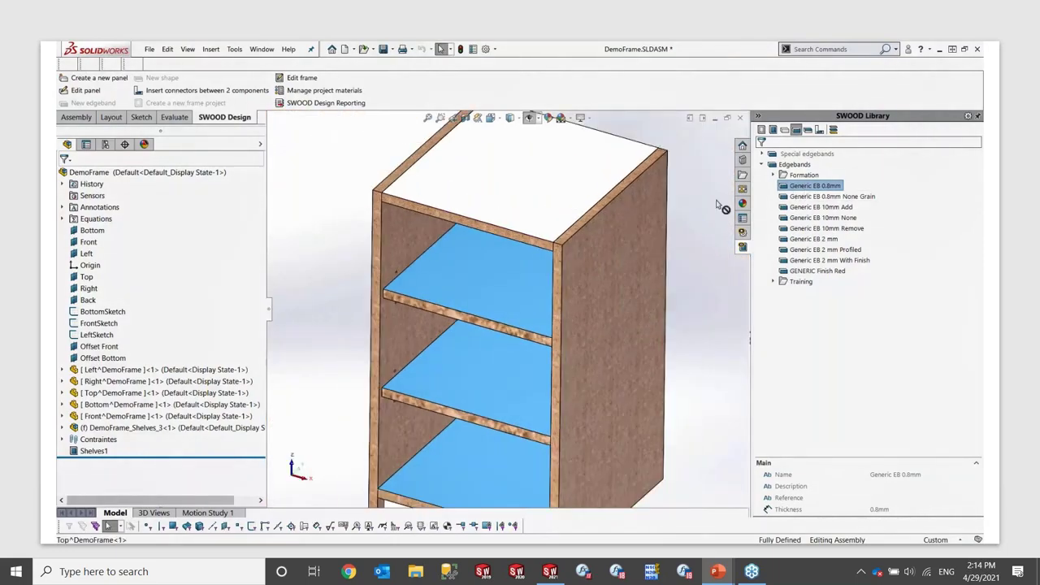
left_click_drag(720, 204, 578, 224)
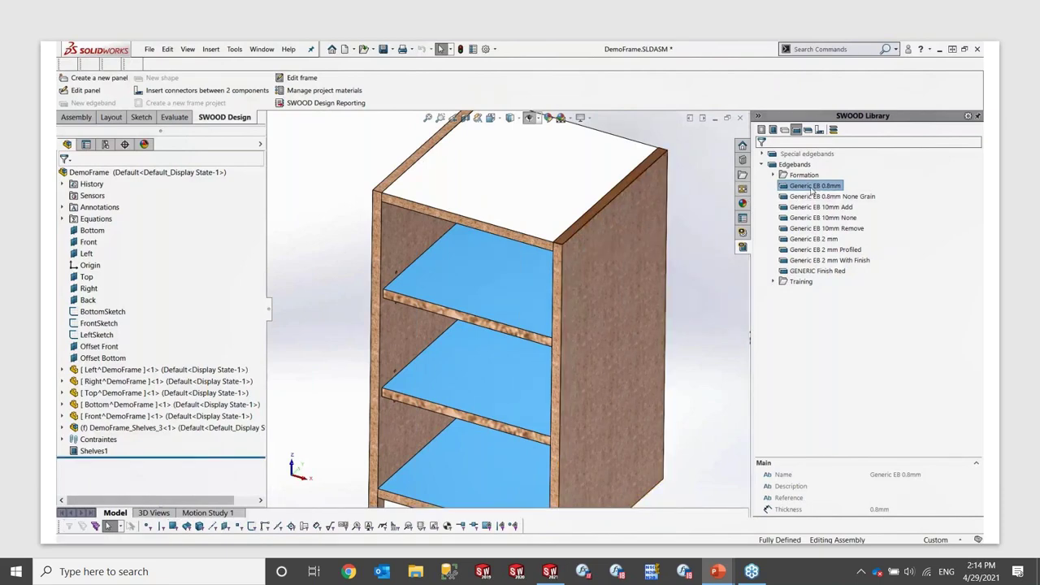
left_click_drag(811, 190, 389, 191)
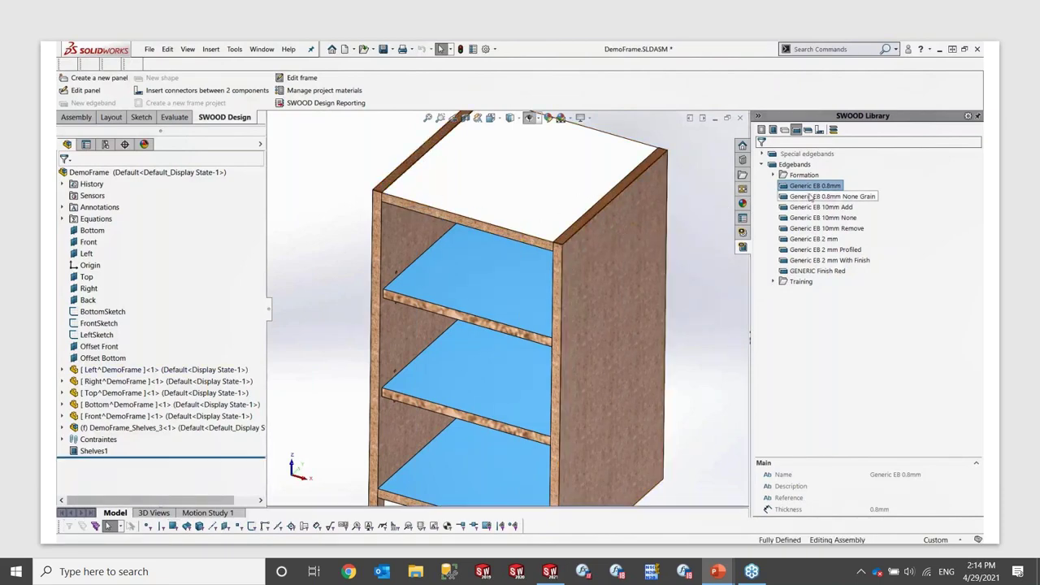
left_click_drag(818, 189, 701, 224)
left_click_drag(560, 272, 561, 272)
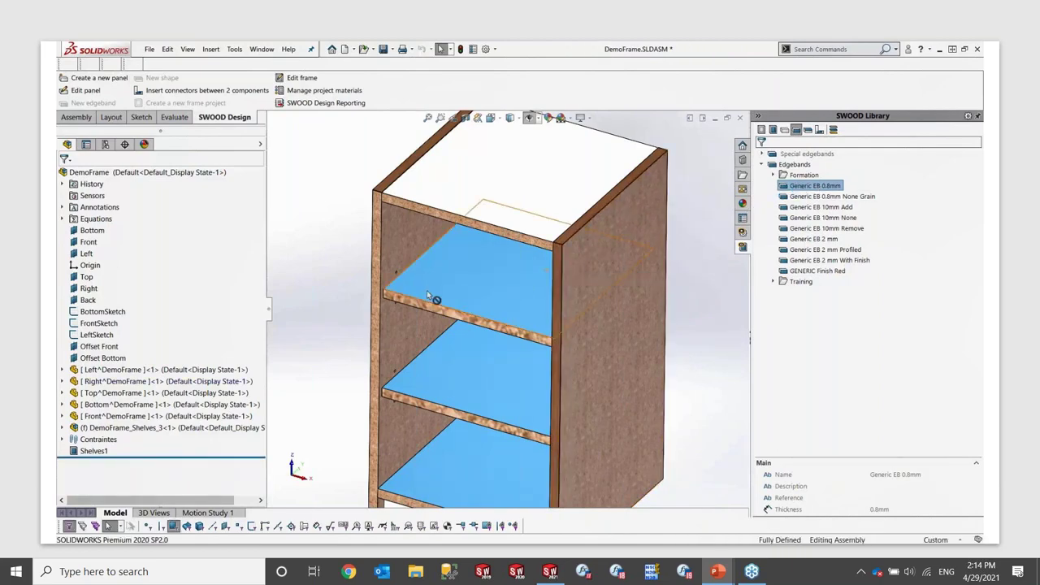
left_click_drag(399, 297, 374, 299)
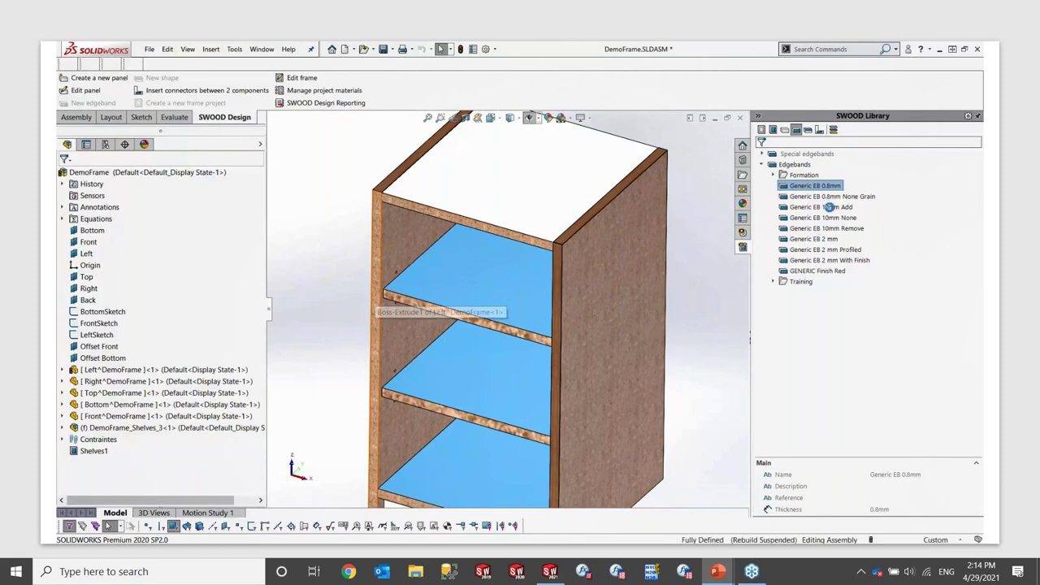
- Edgeband the top panel and both shelves' front edges, then zoom to fit
left_click_drag(816, 186, 522, 238)
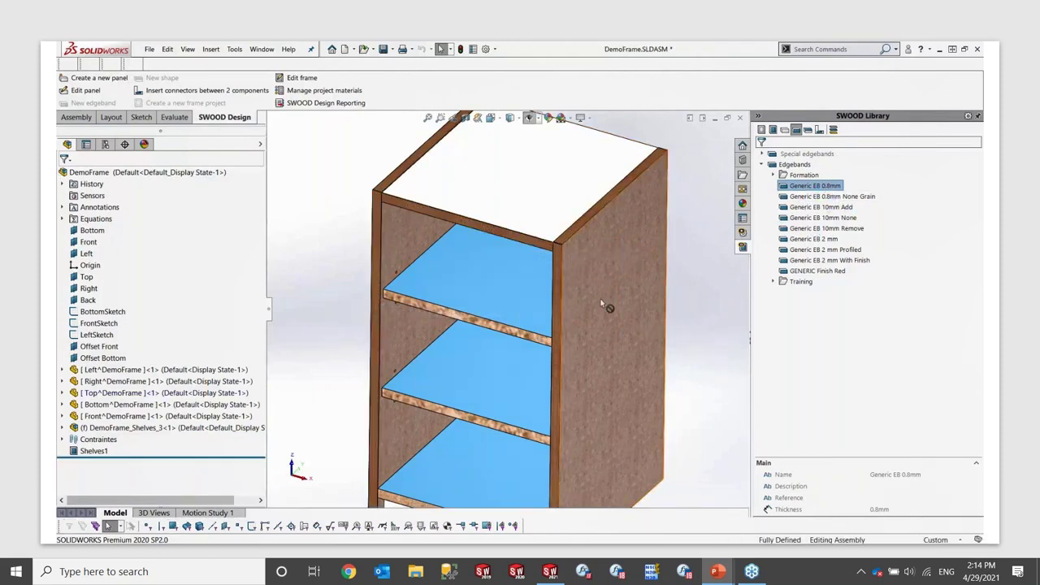
left_click_drag(603, 304, 569, 336)
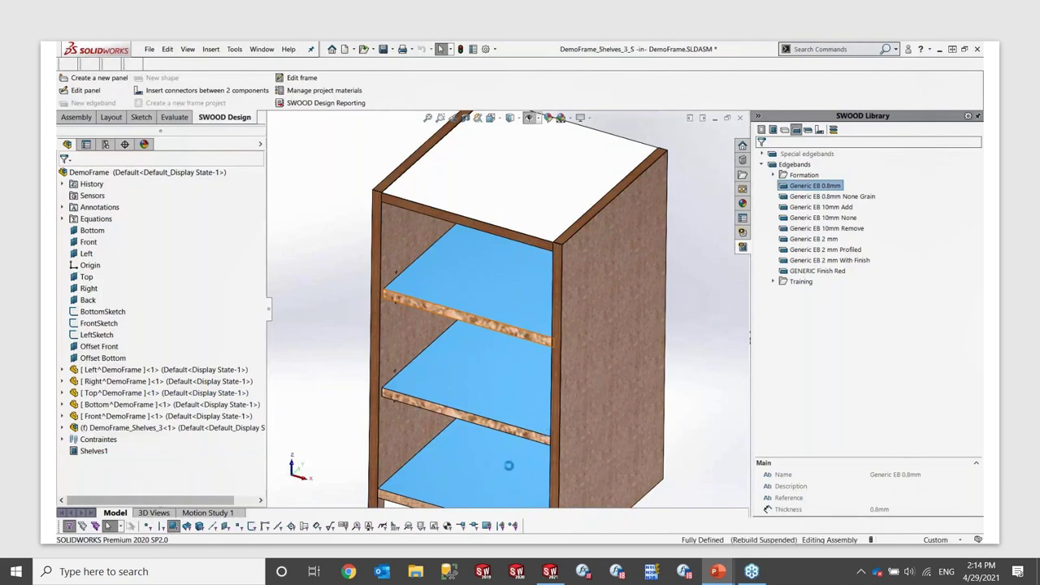
left_click_drag(797, 189, 401, 494)
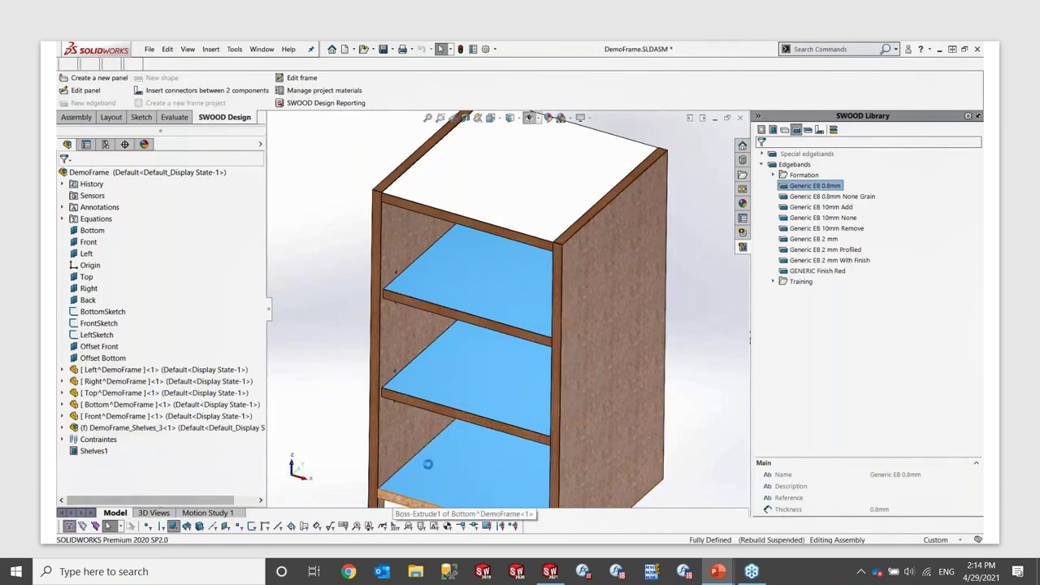
key("f")
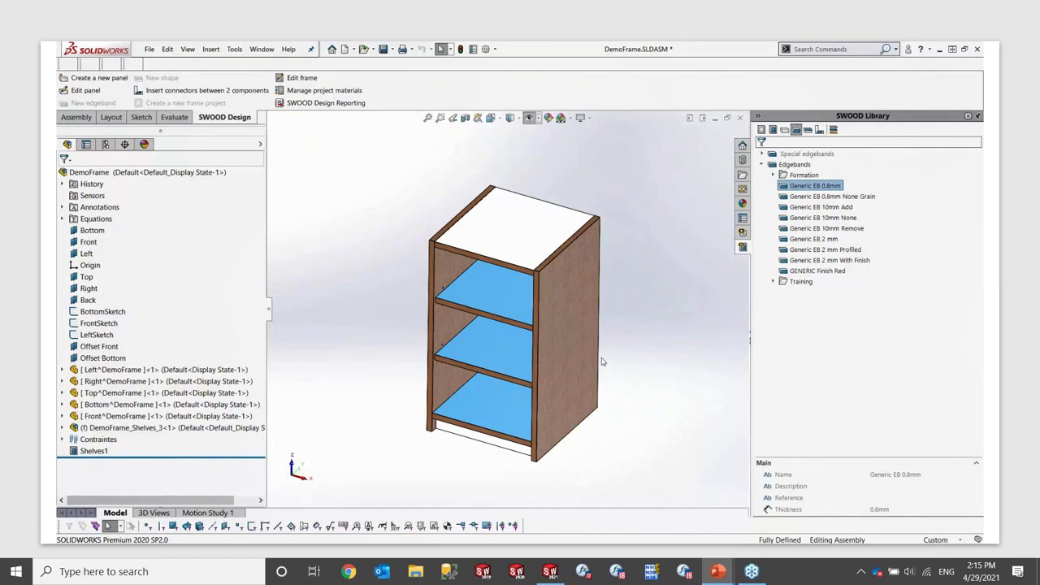
- Open Right^DemoFrame, inspect SWOODBoxMachining1 drilling and Edgeband1, then close the part
left_click(559, 296)
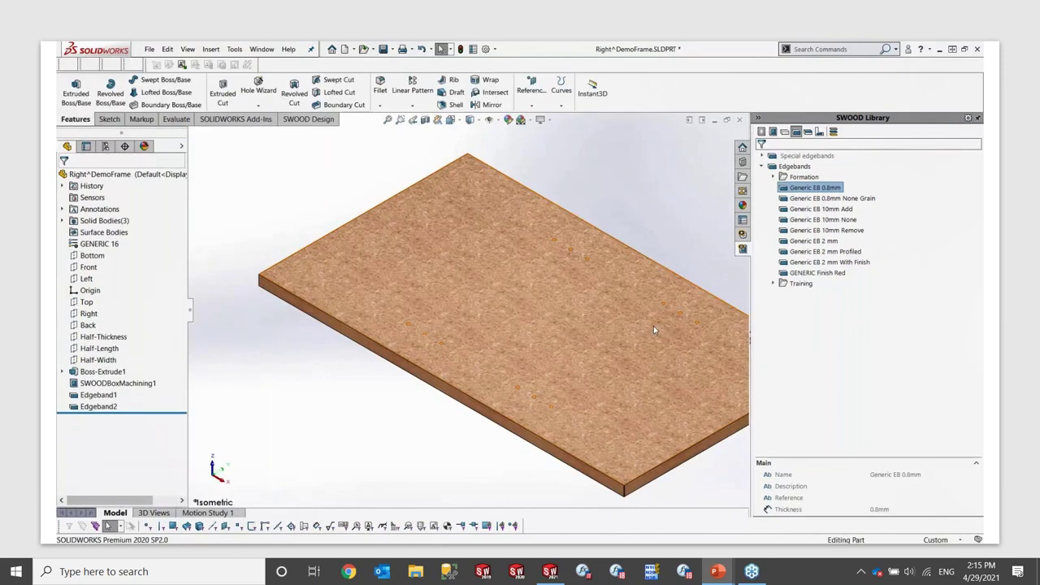
key("f")
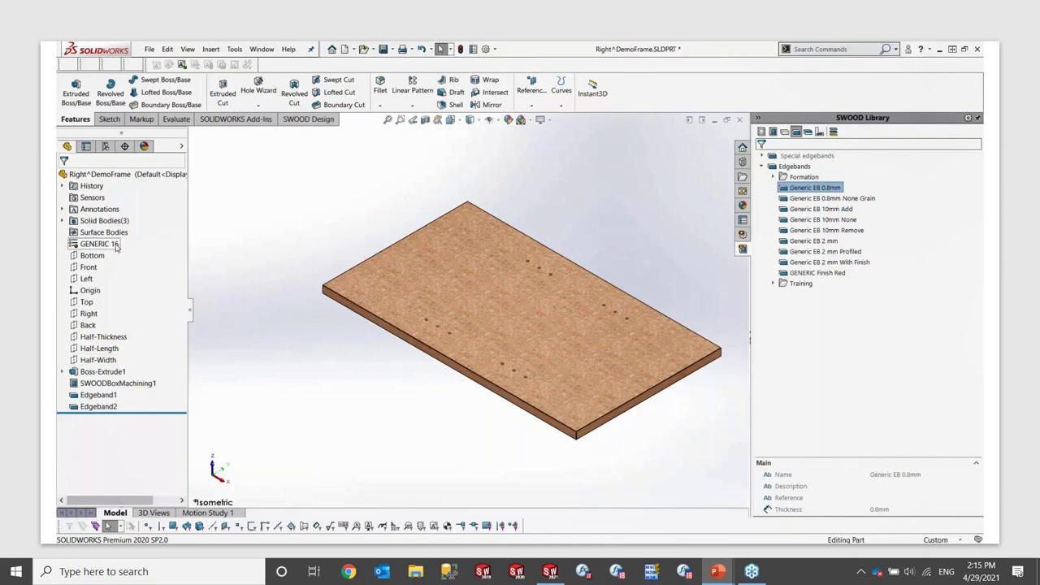
left_click(150, 386)
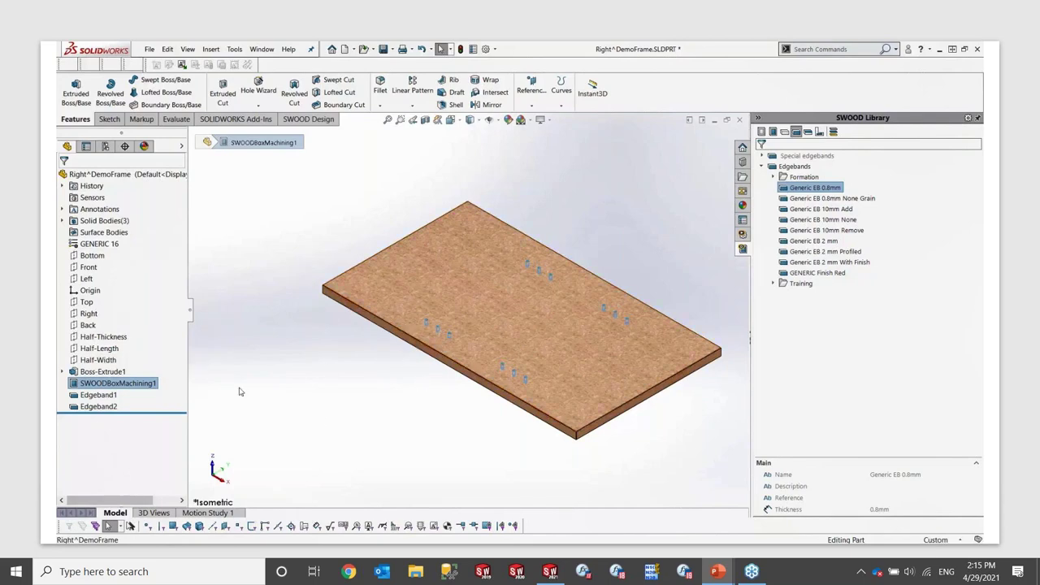
left_click(101, 395)
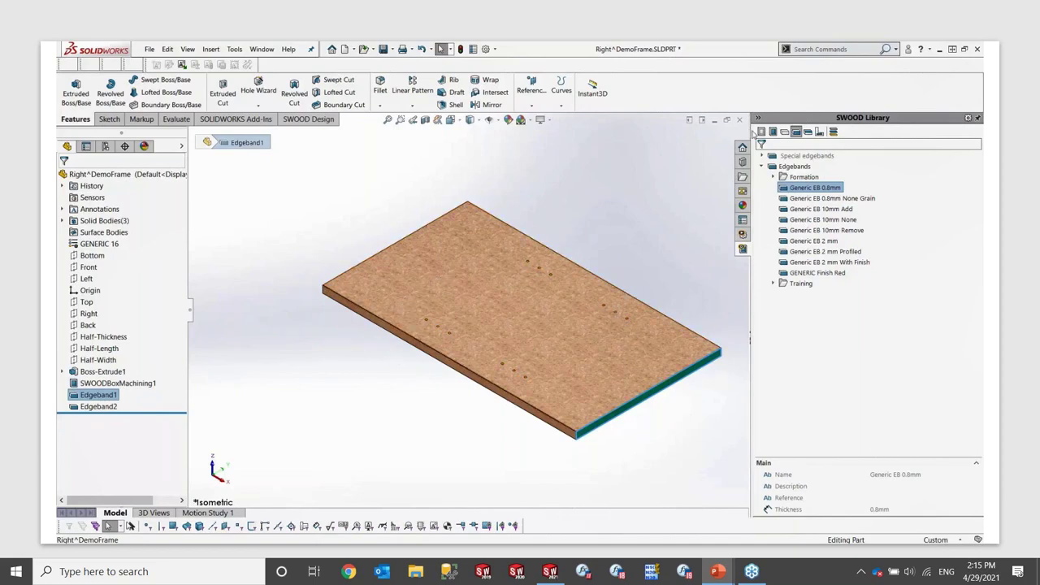
left_click(741, 120)
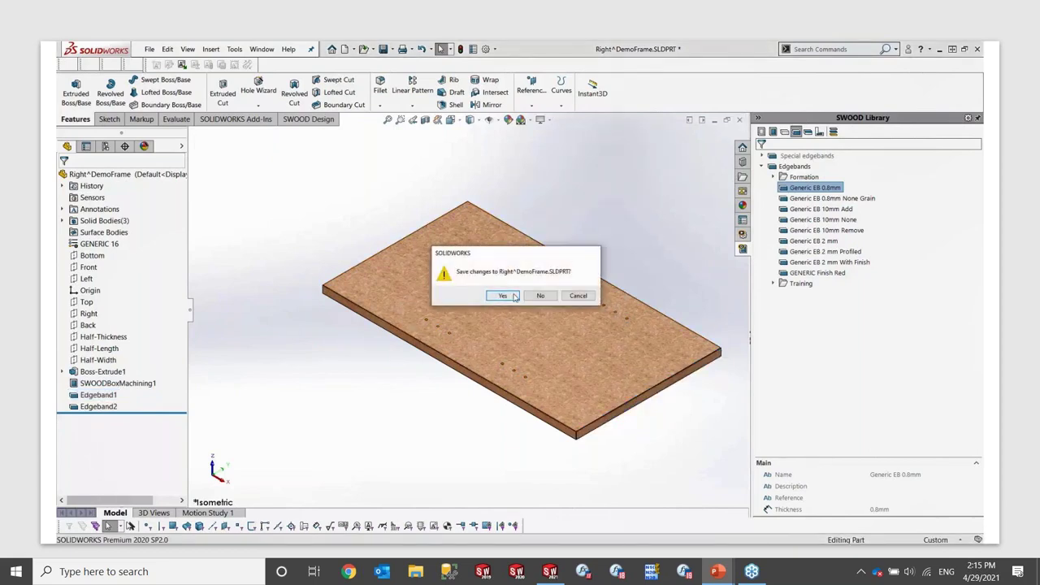
- Save the right panel part and show the Connectors library's Repetition T&R options
left_click(503, 296)
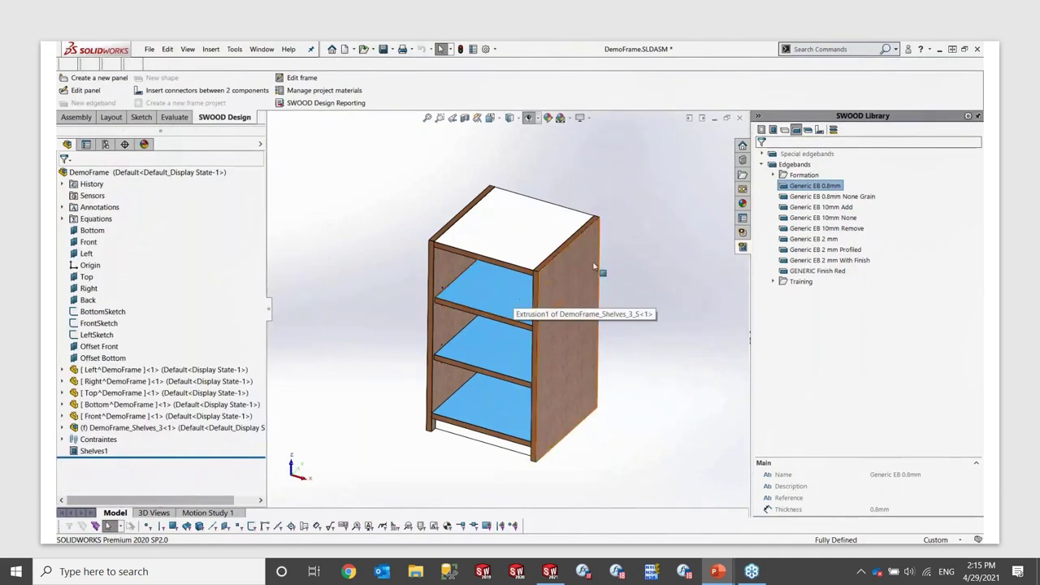
left_click(821, 132)
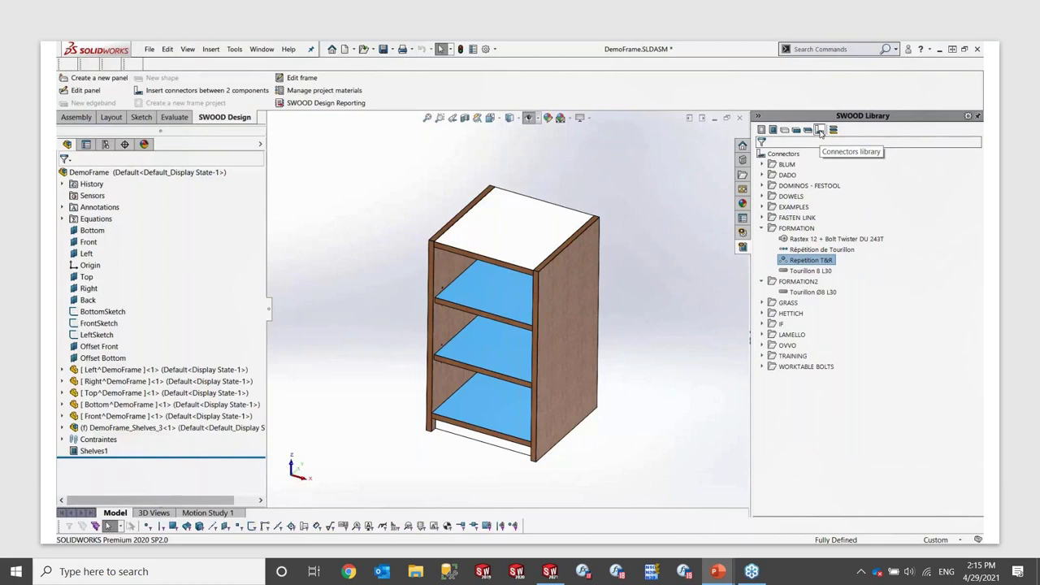
right_click(810, 264)
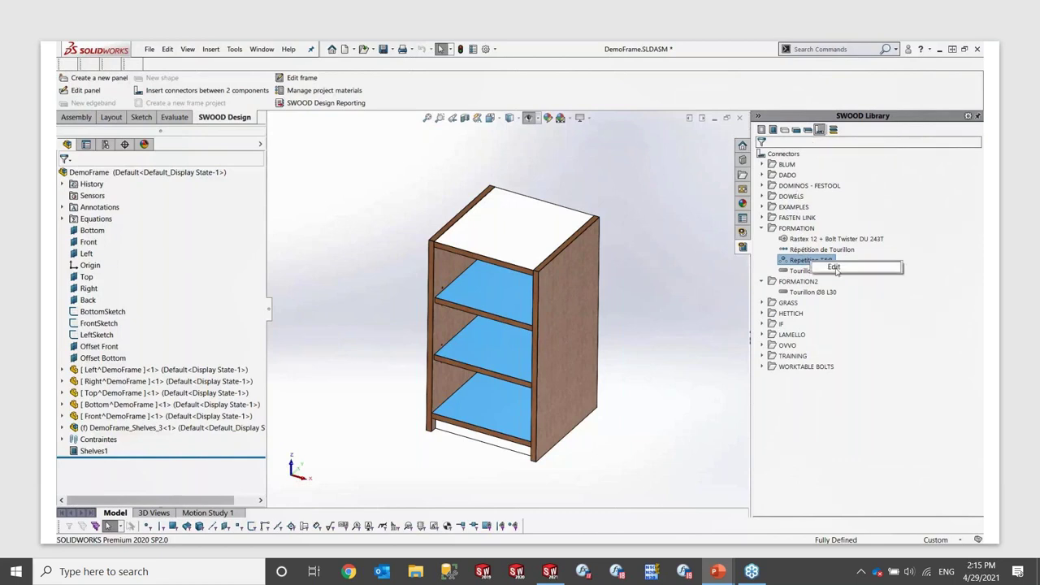
- Review the Repetition T&R connector's types and variable script, then save the connector library
left_click(834, 268)
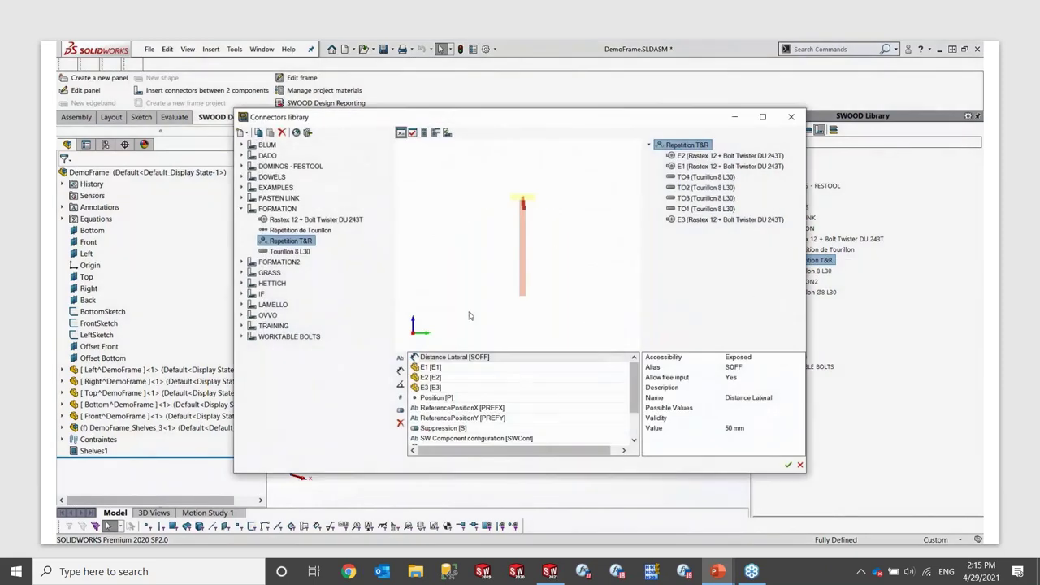
left_click(248, 134)
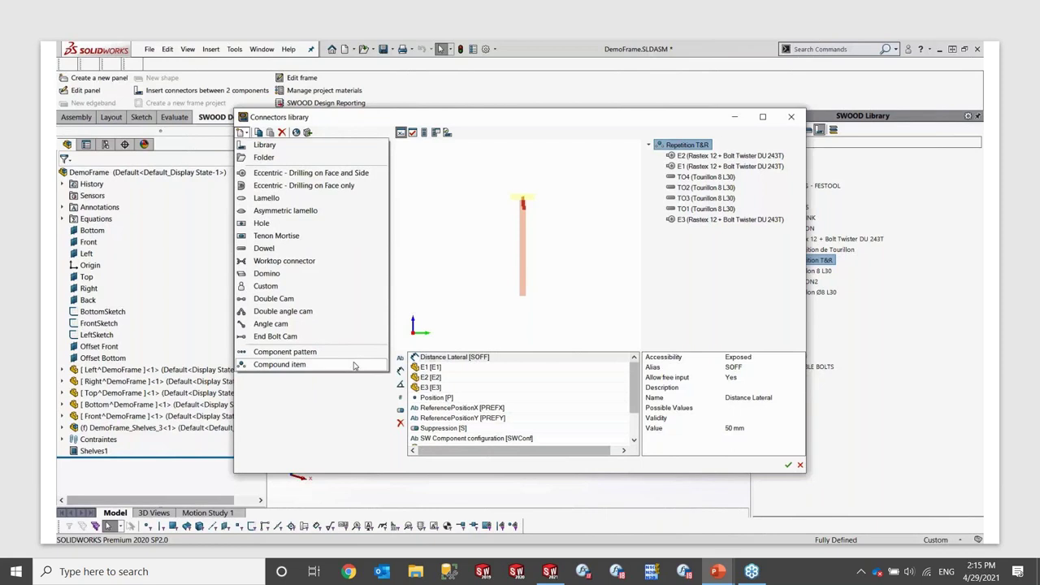
left_click(458, 204)
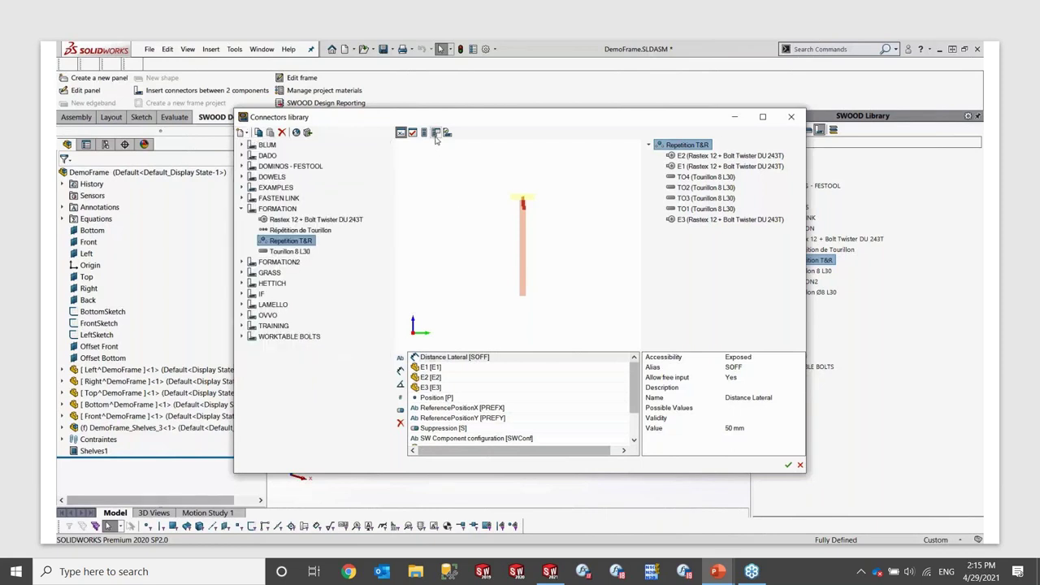
left_click(424, 132)
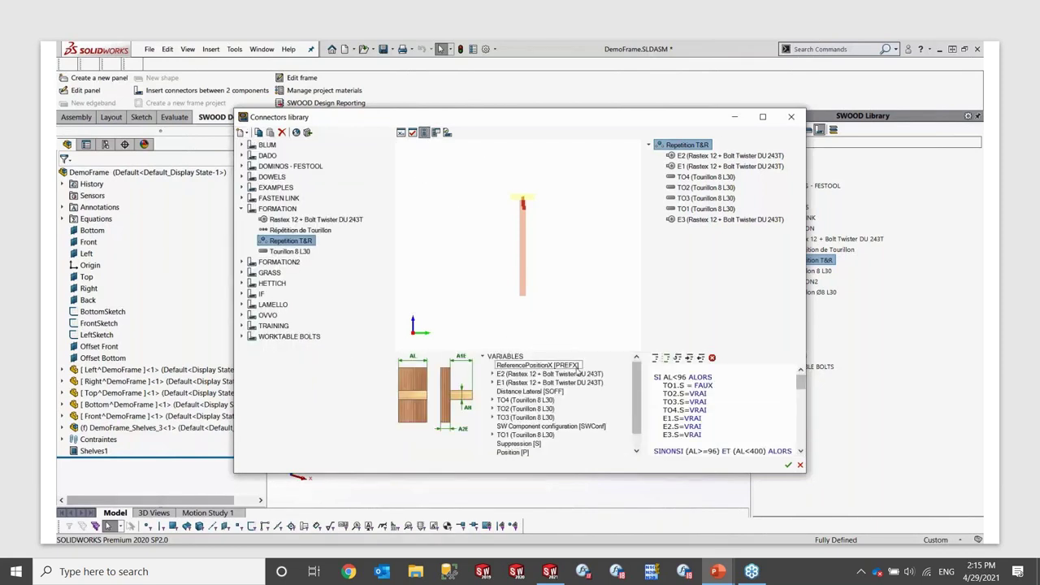
left_click_drag(803, 384, 807, 441)
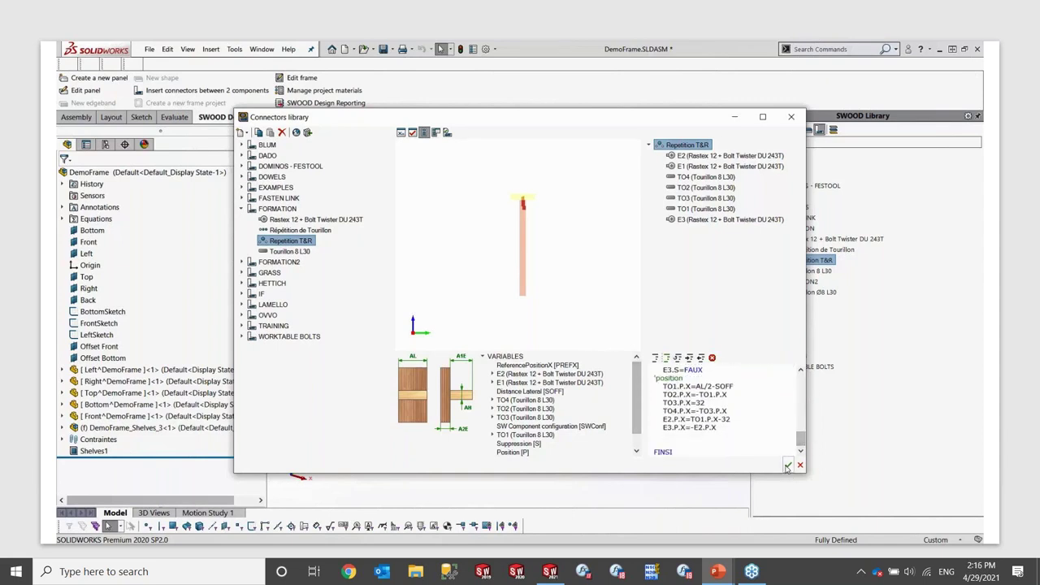
left_click(787, 466)
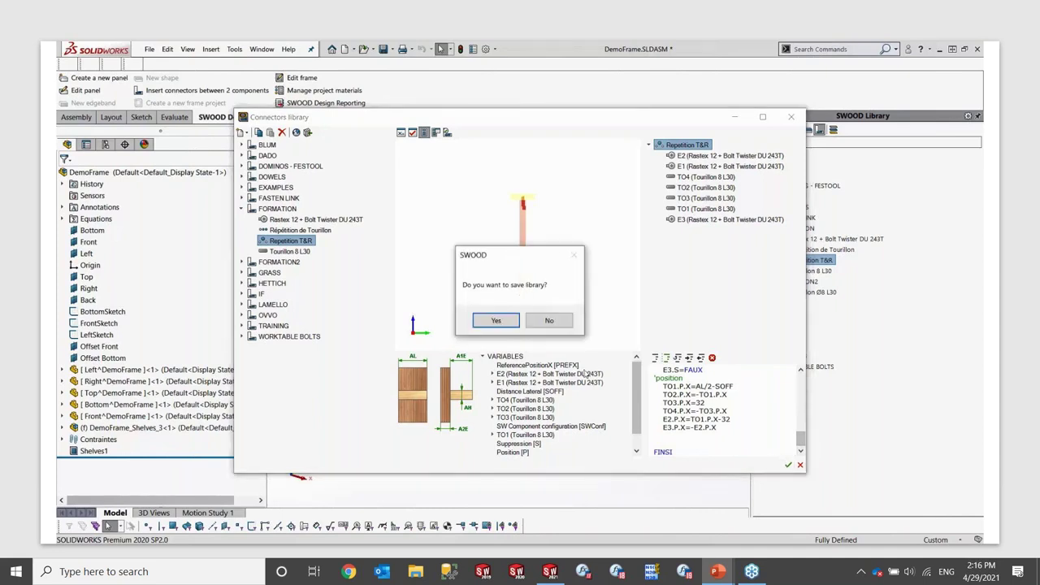
left_click(497, 319)
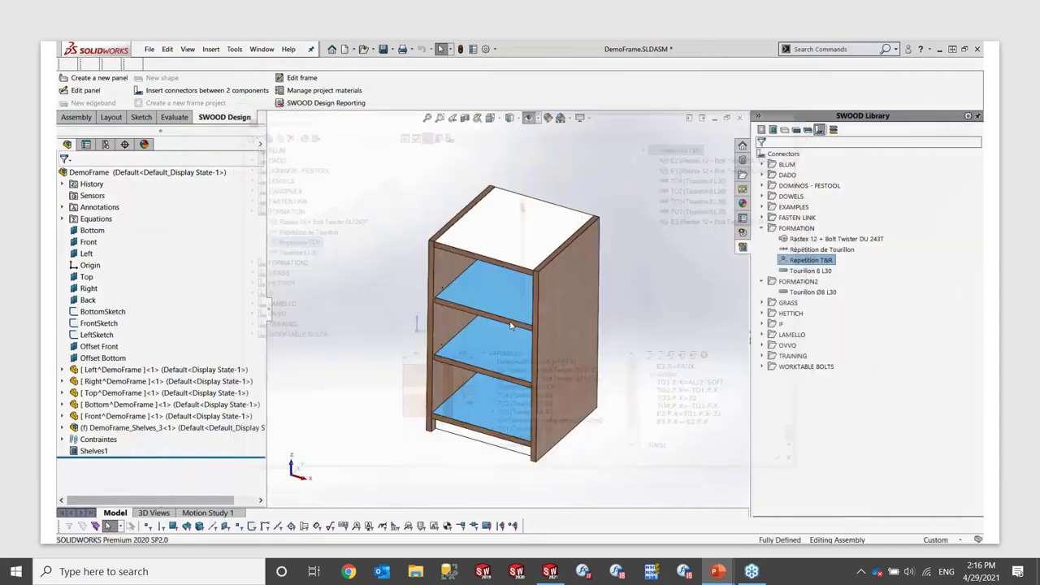
- Make the left and right side panels transparent
left_click(582, 294)
left_click(676, 237)
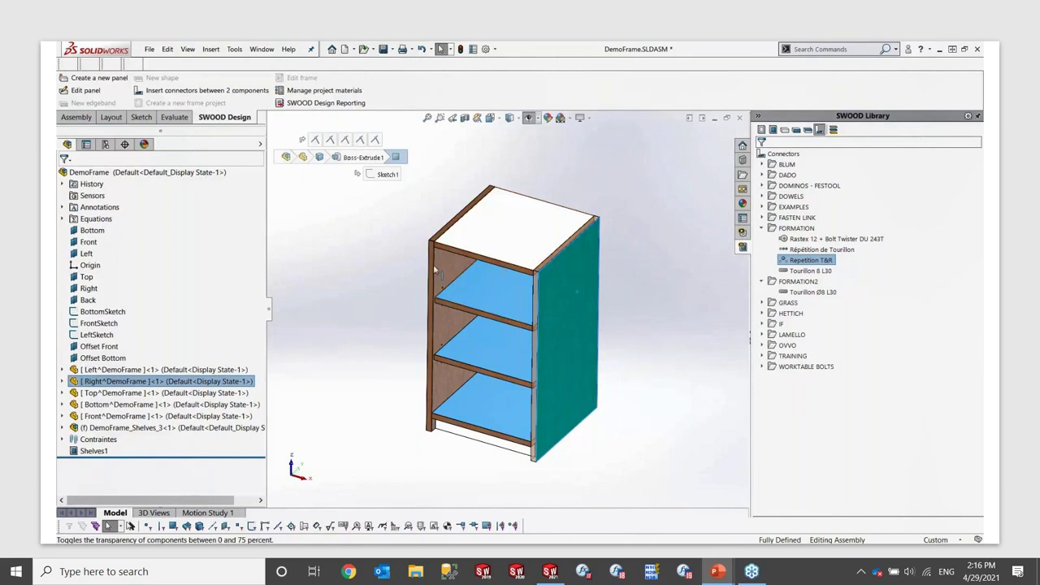
left_click(453, 269)
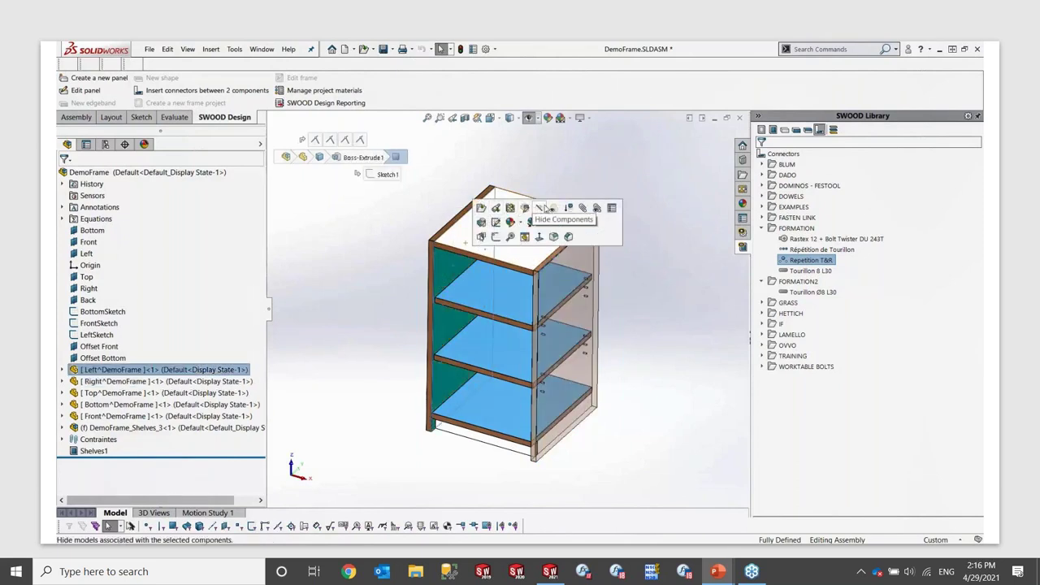
left_click(560, 211)
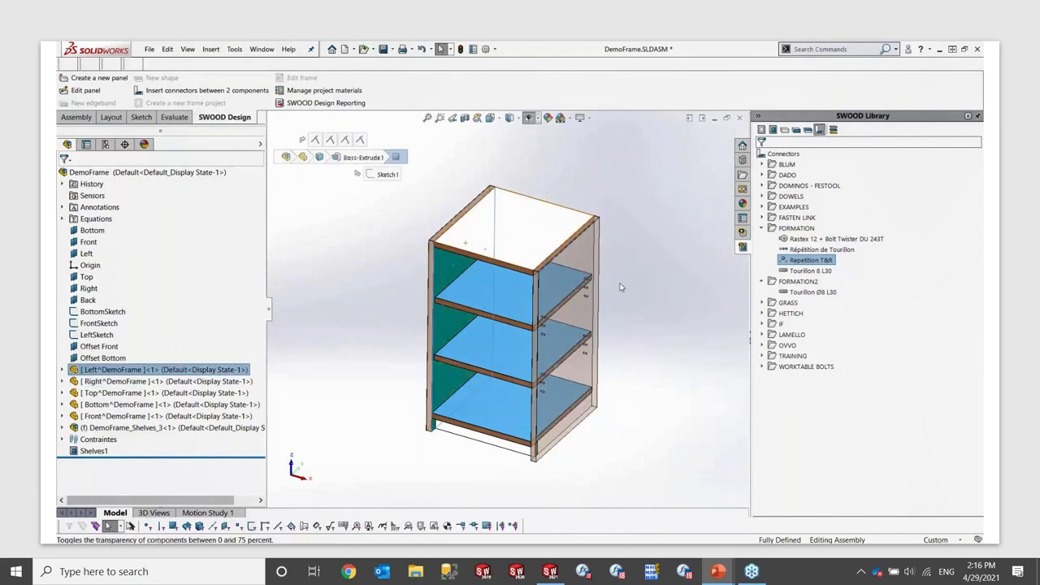
left_click(651, 278)
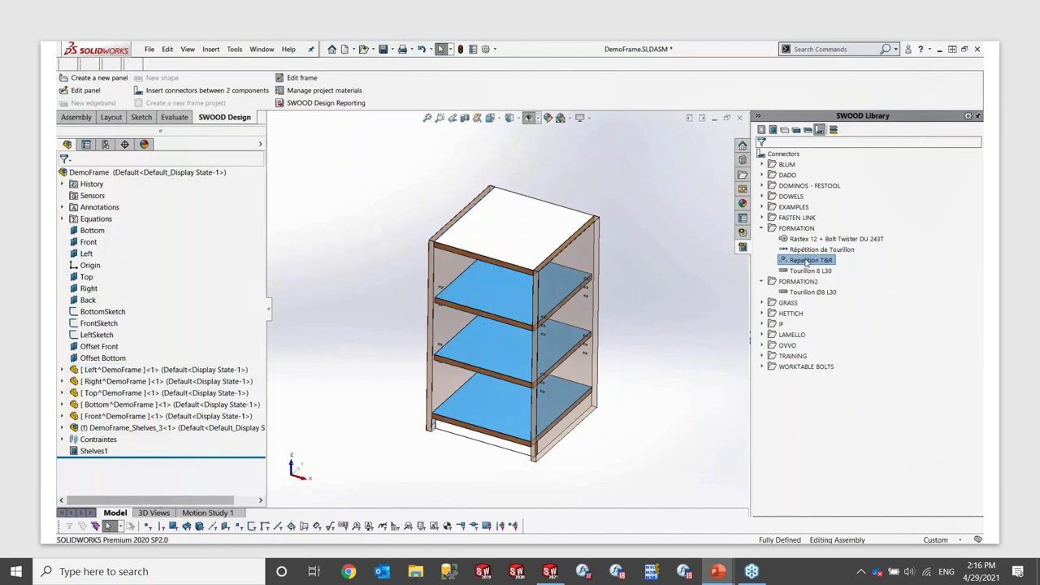
- Drop Repetition T&R connectors onto the side and top panel junctions
left_click_drag(743, 275, 564, 254)
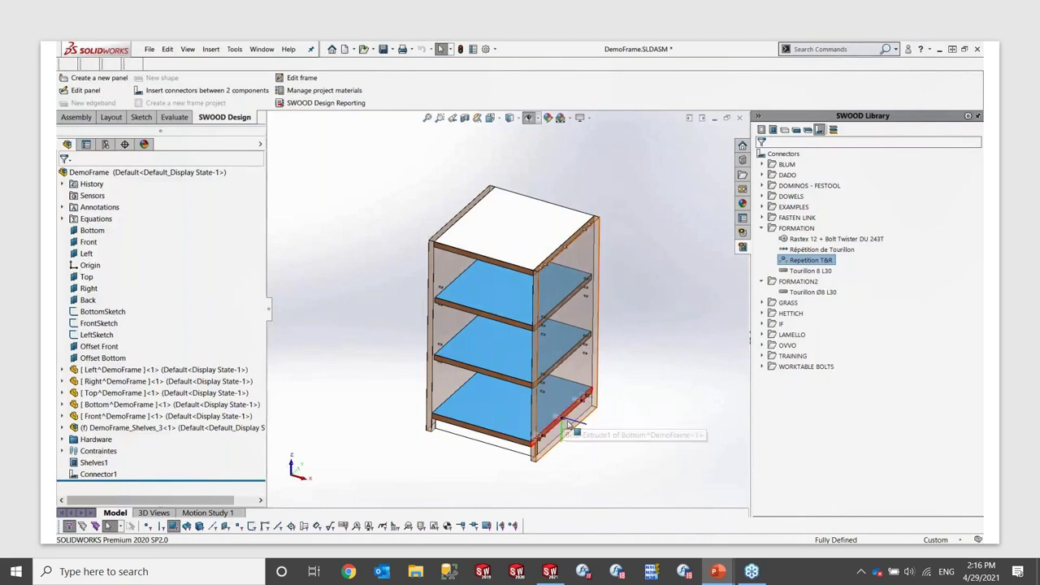
left_click(569, 431)
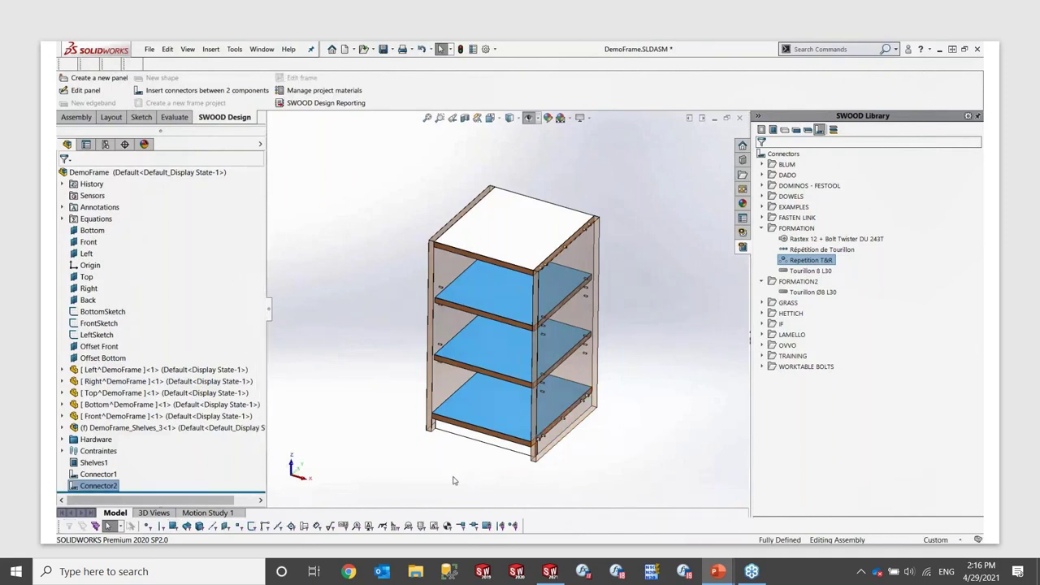
middle_click_drag(453, 481, 585, 325)
left_click_drag(697, 252, 560, 236)
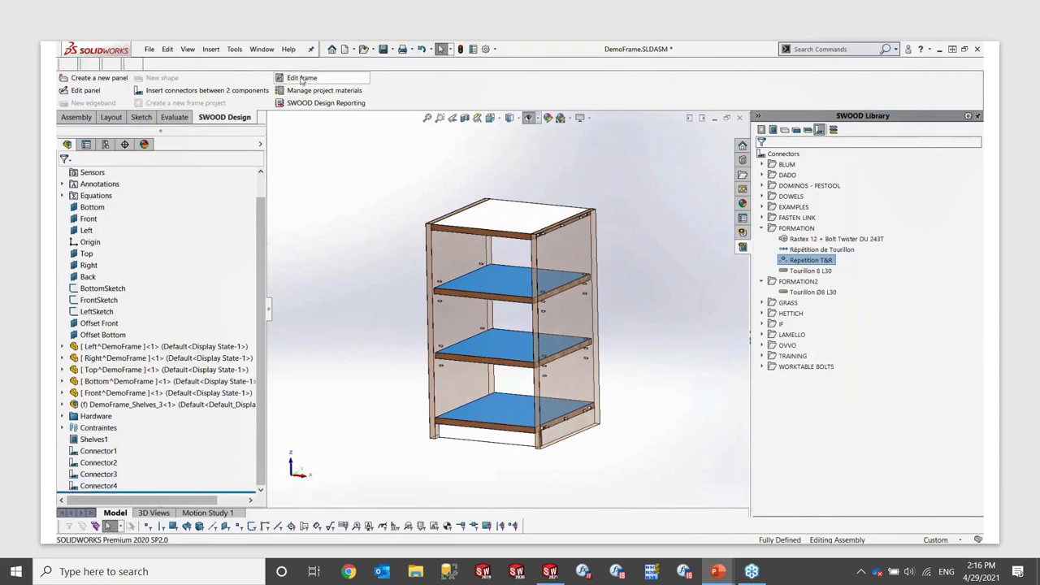
- Change the DemoFrame cabinet's depth to 900 mm, leaving width 400 and height 700
left_click(300, 78)
left_click(140, 248)
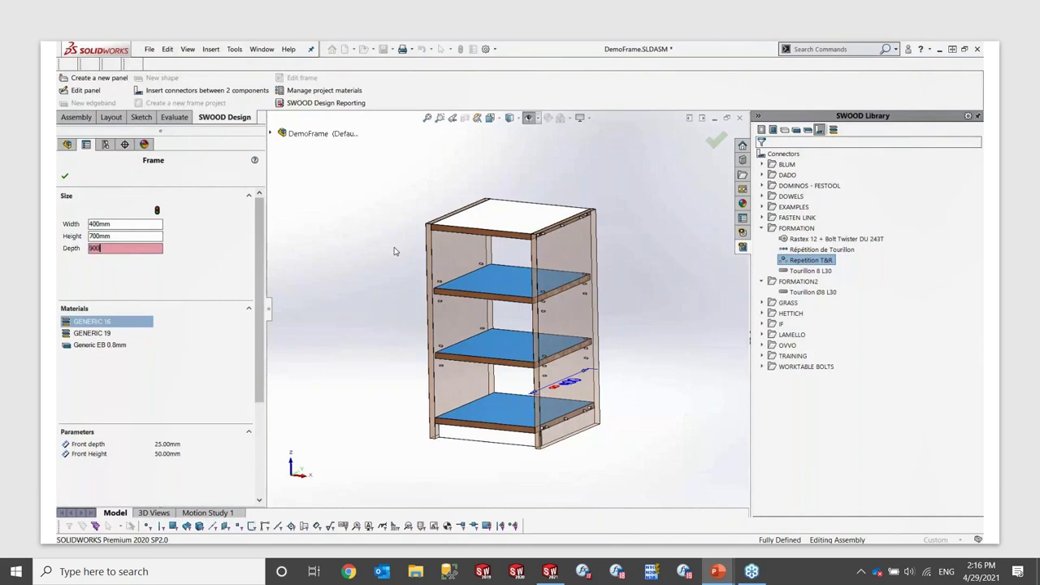
key("Return")
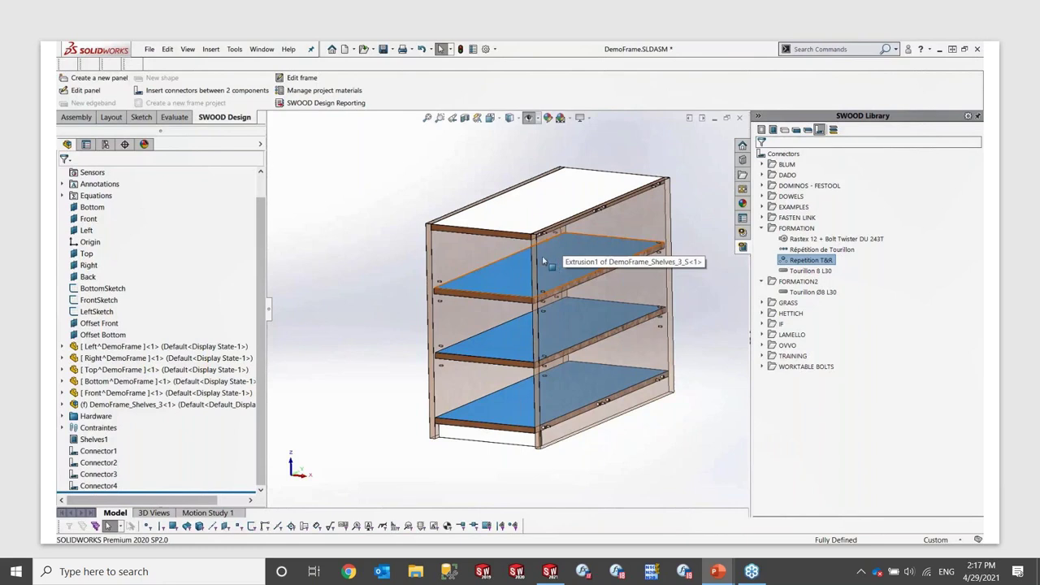
- Turn the cabinet's side panels opaque again and clear the selection
left_click(439, 253)
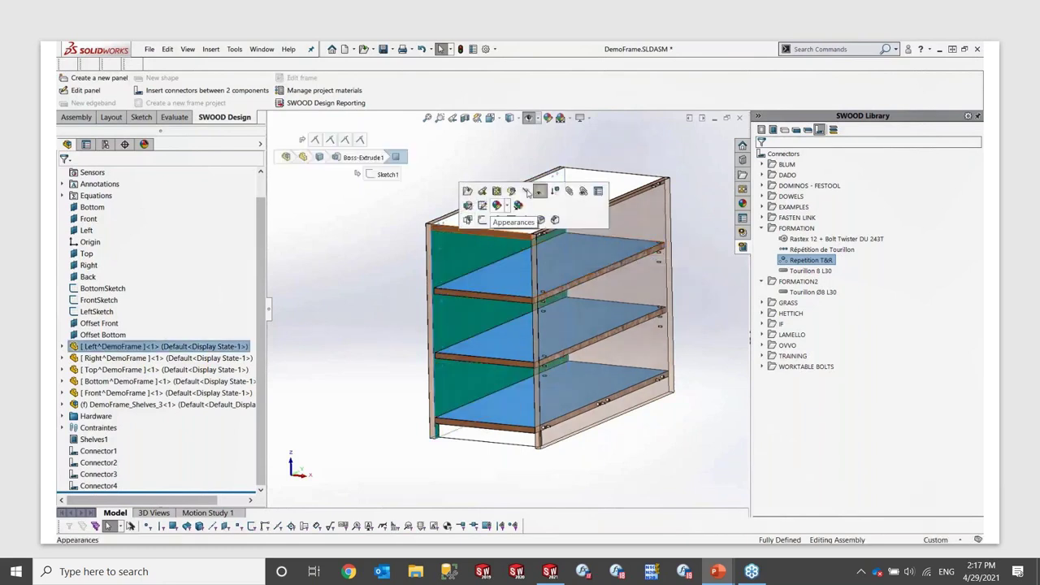
left_click(541, 192)
left_click(633, 220)
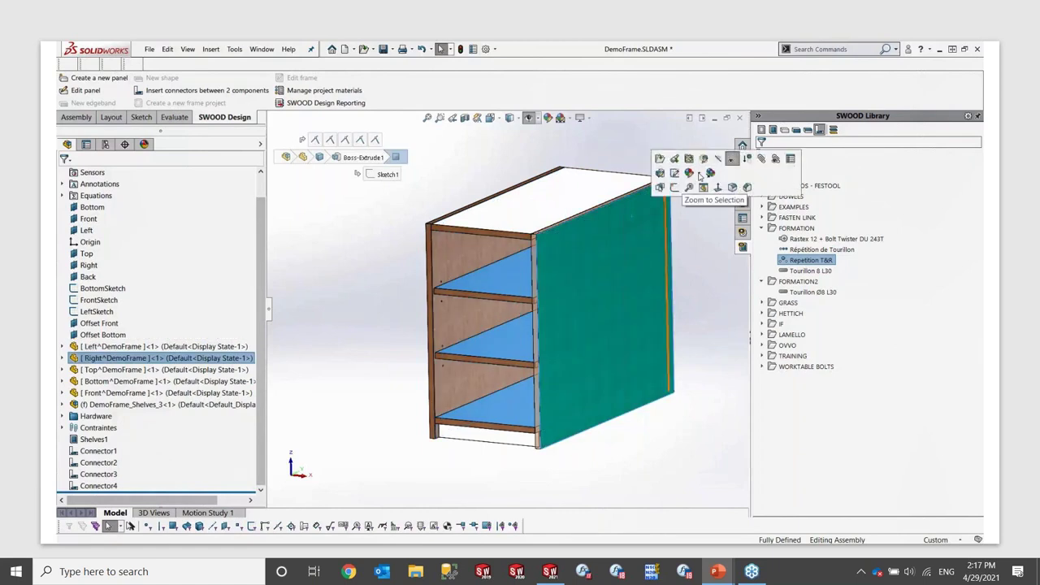
left_click(707, 297)
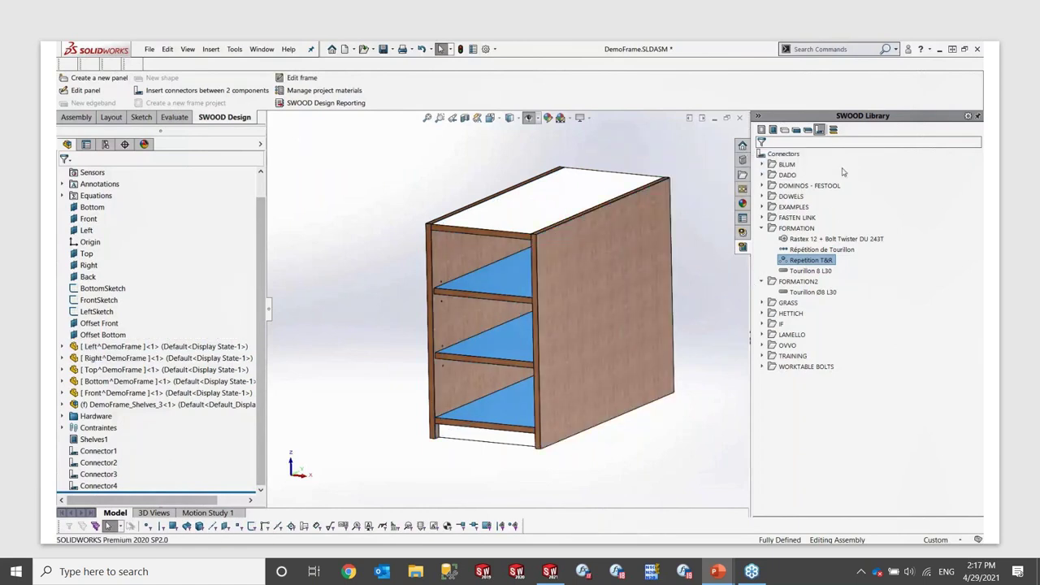
- Open GENERIC 16 Grain from the GENERICS materials folder for editing
left_click(834, 131)
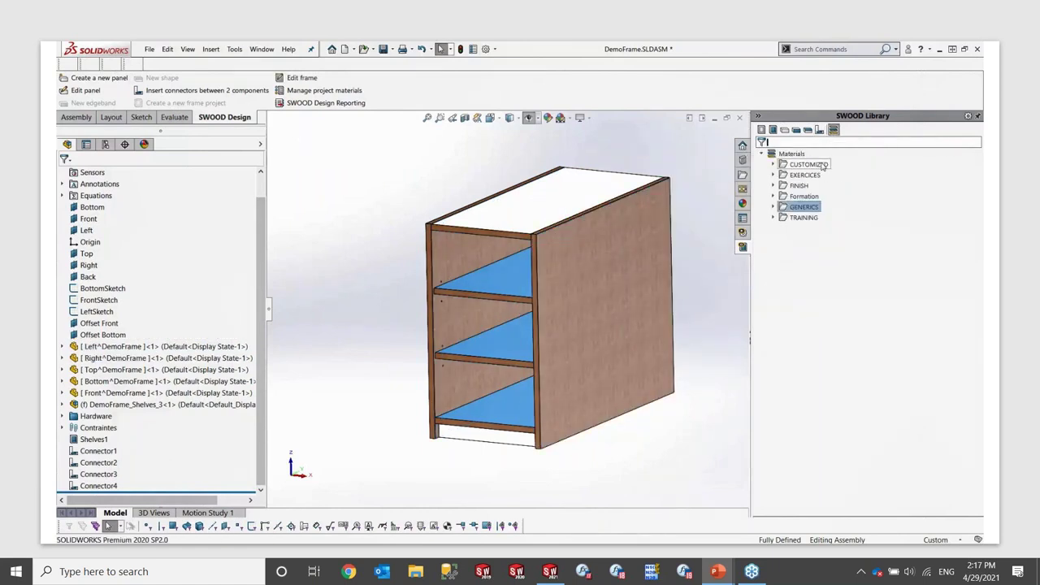
left_click(775, 207)
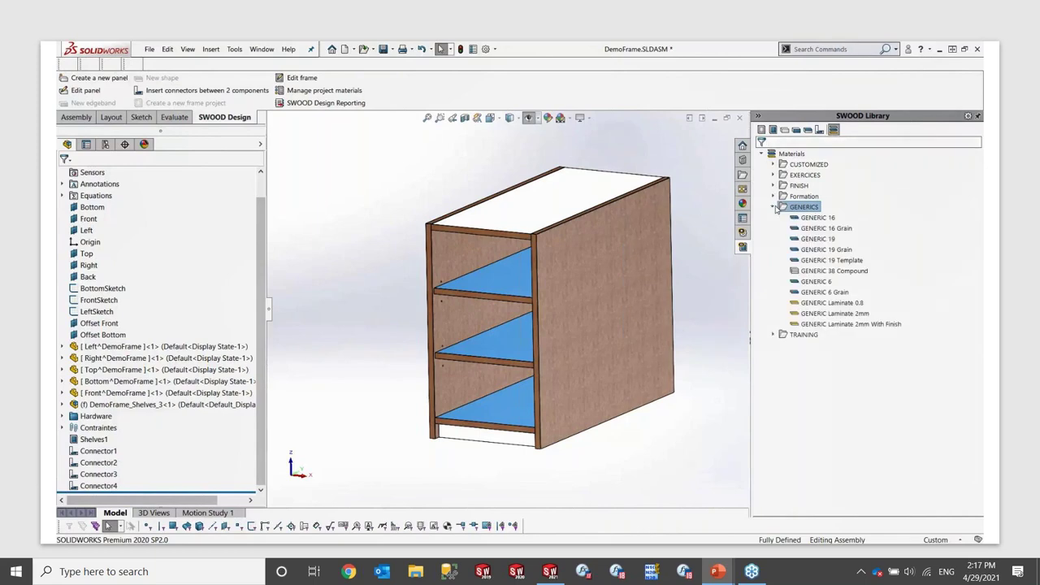
right_click(816, 229)
left_click(846, 241)
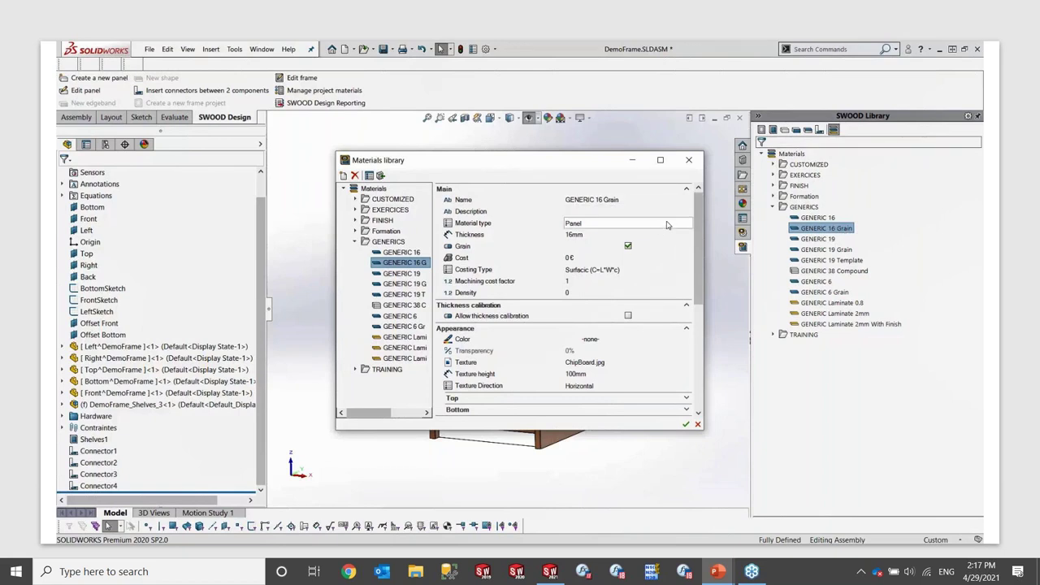
- Keep GENERIC 16 Grain's material type as Panel and review its grain and edgeband properties
left_click(667, 225)
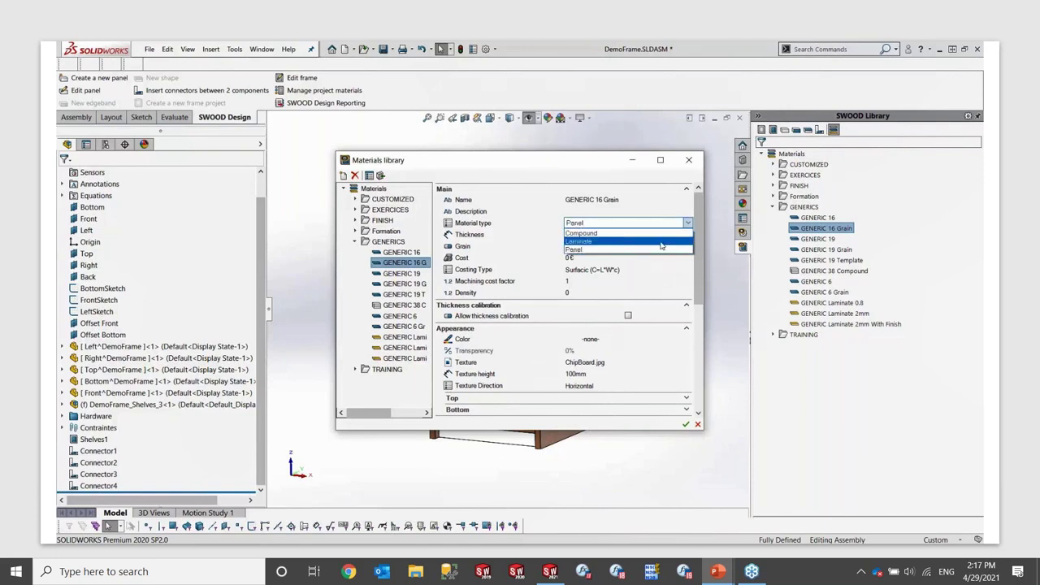
left_click(664, 248)
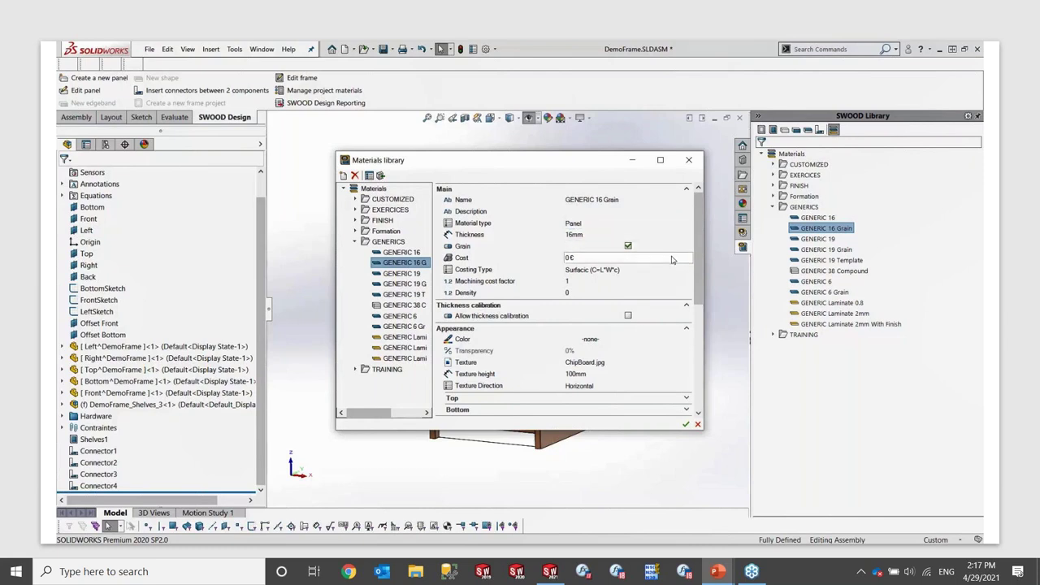
left_click_drag(698, 263, 702, 374)
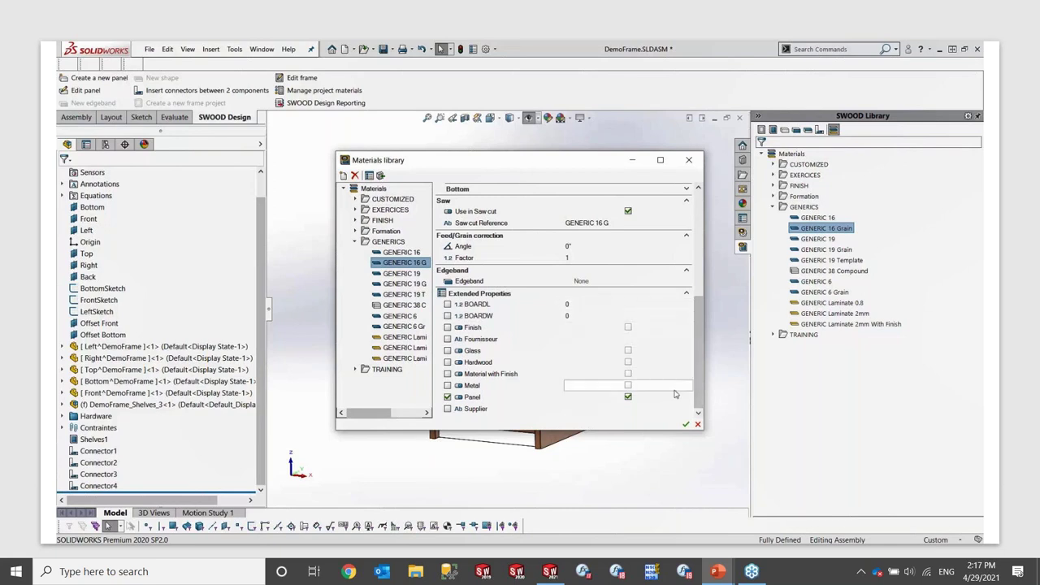
- Apply GENERIC 16 Grain to the right panel and the shelves across the DemoFrame assembly
left_click(685, 425)
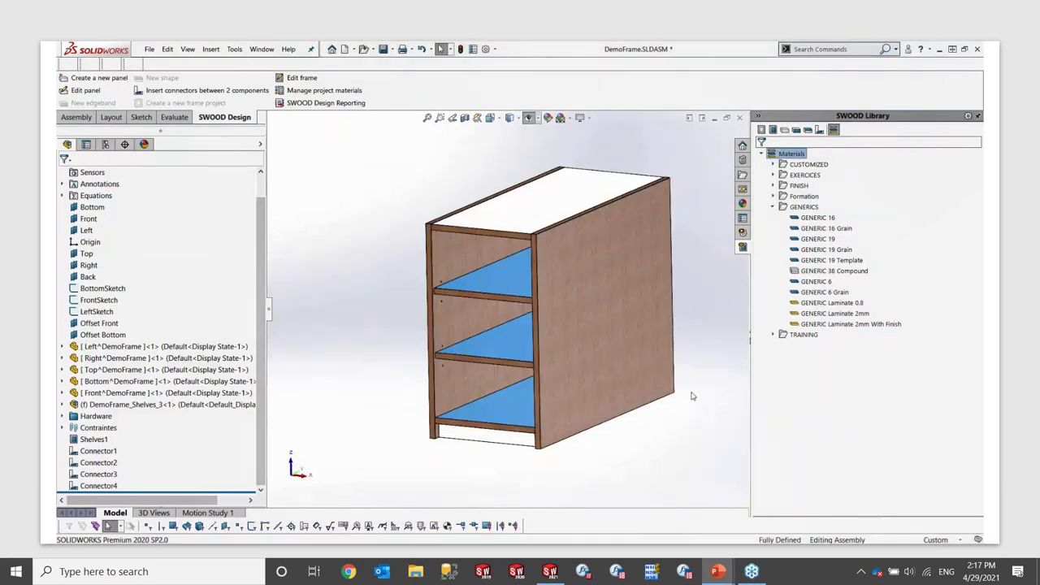
left_click(830, 231)
left_click_drag(831, 231, 621, 270)
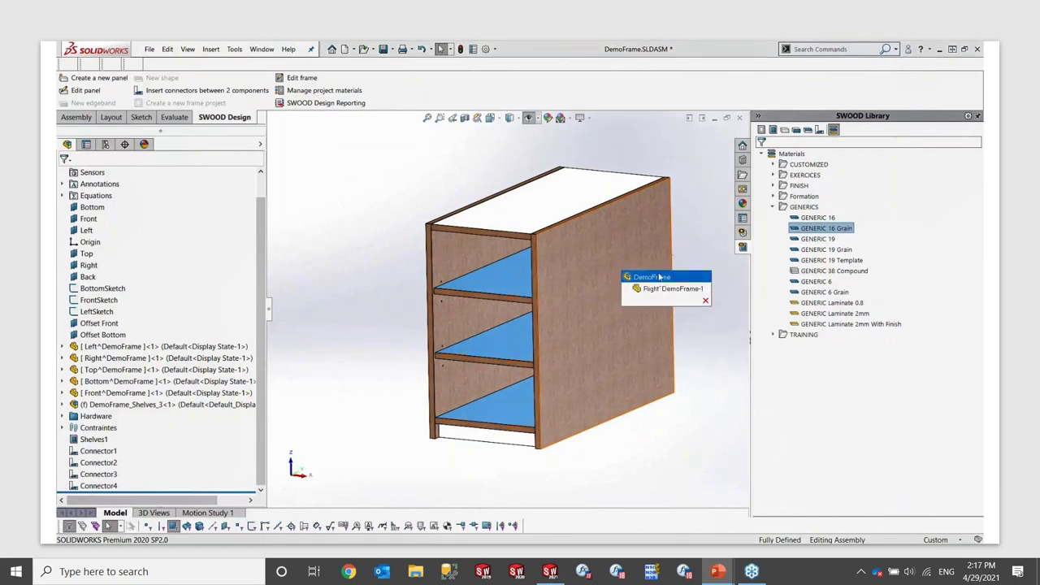
left_click(658, 274)
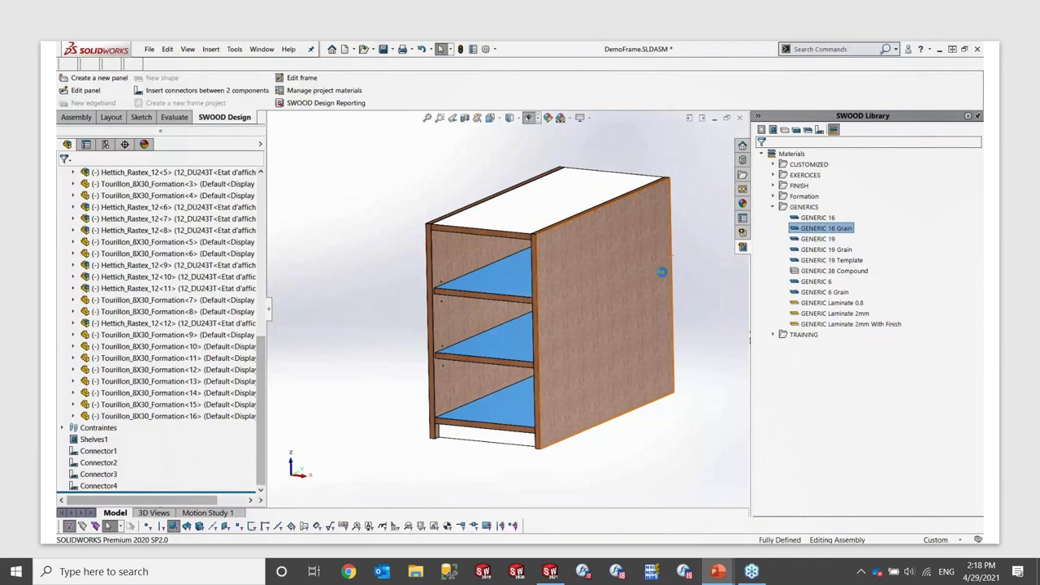
left_click_drag(811, 240, 504, 280)
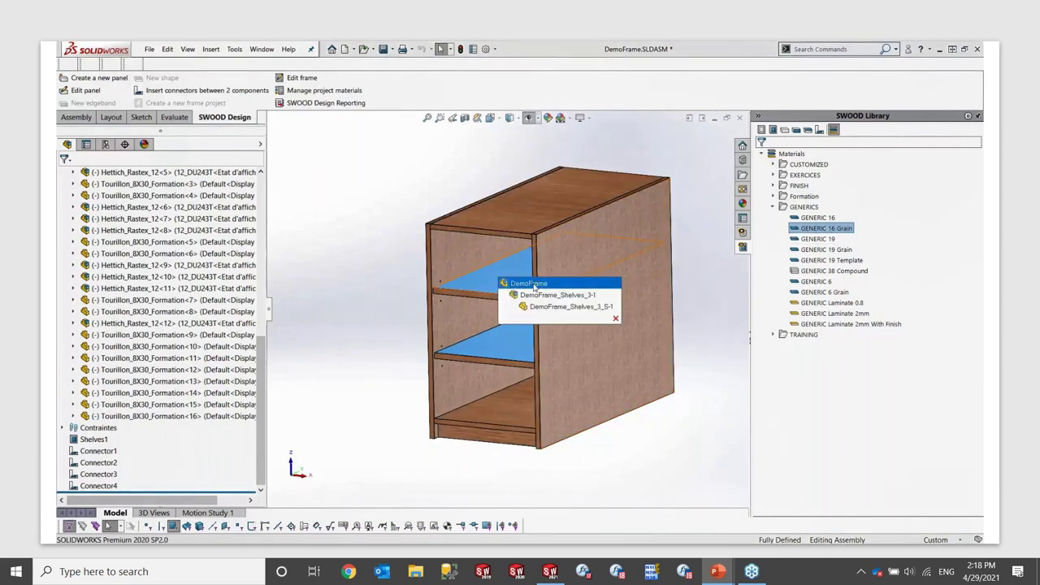
left_click(533, 284)
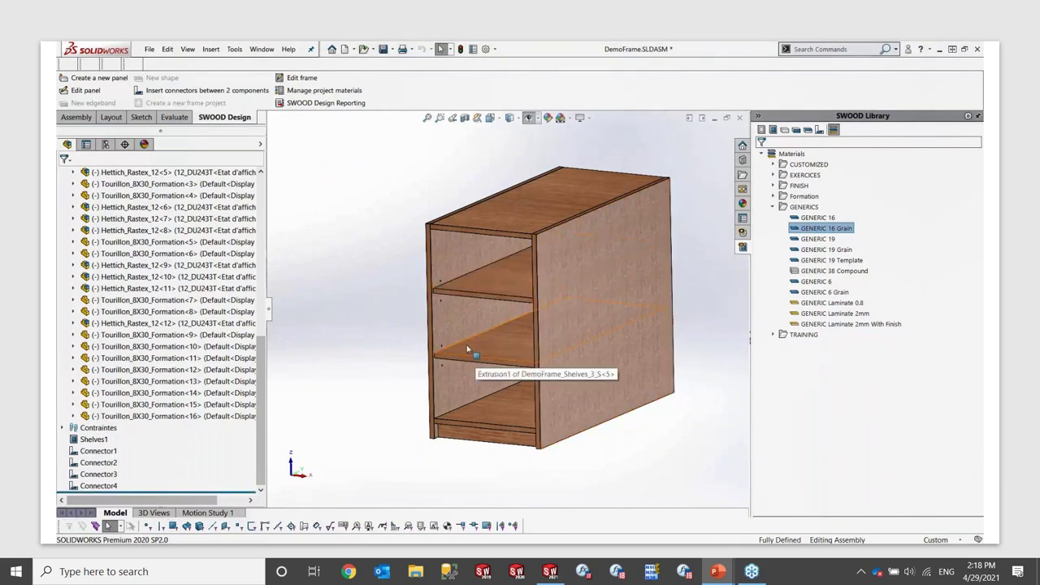
- Set the frame depth to 300 mm, close the Frame manager, and go to Shelves Removable
left_click(304, 79)
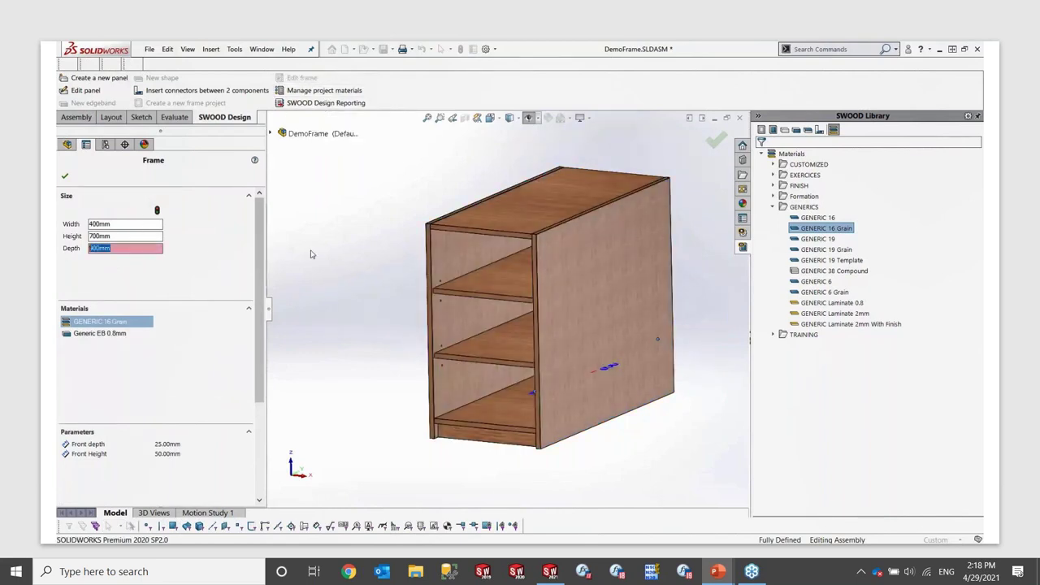
type("300")
key("Return")
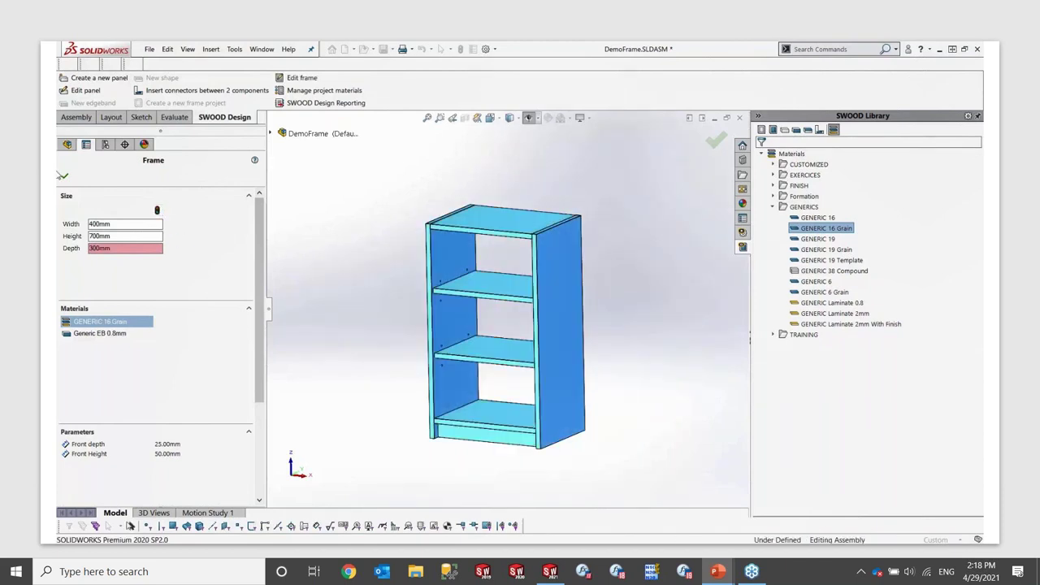
left_click(63, 176)
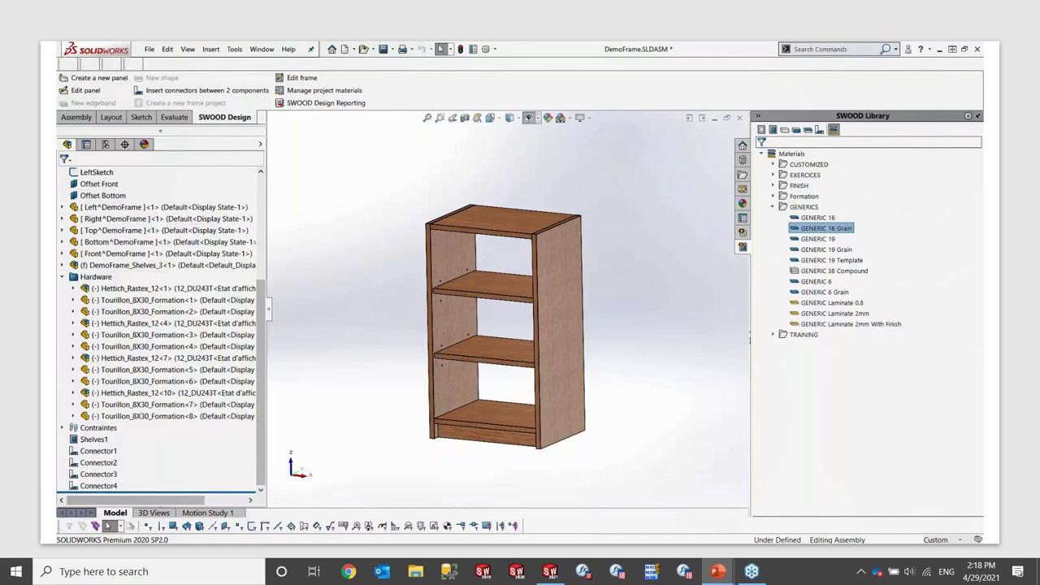
key("Right")
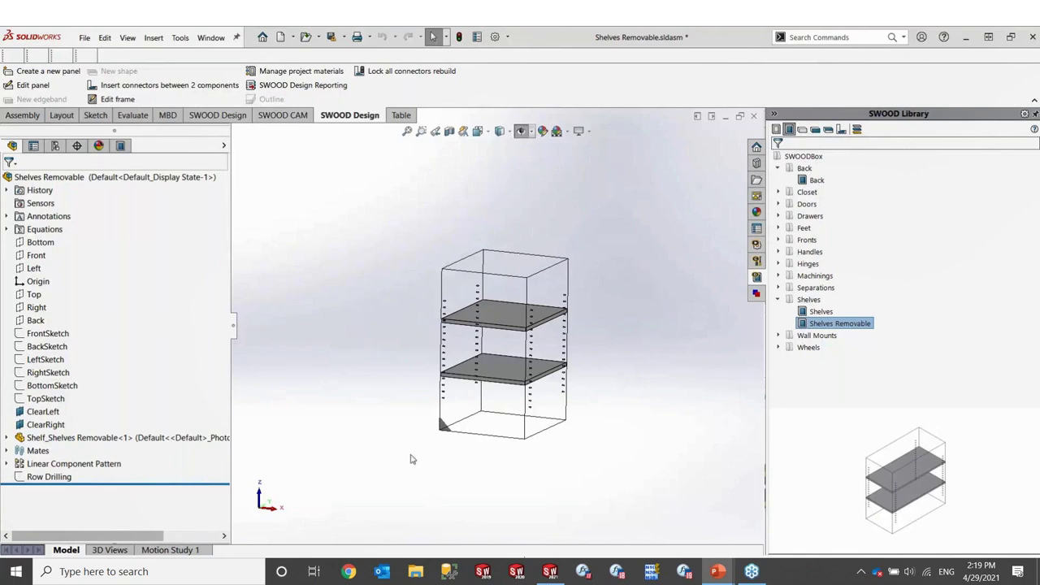
- Inspect the removable shelf, its linear pattern and the Row Drilling feature
left_click(216, 440)
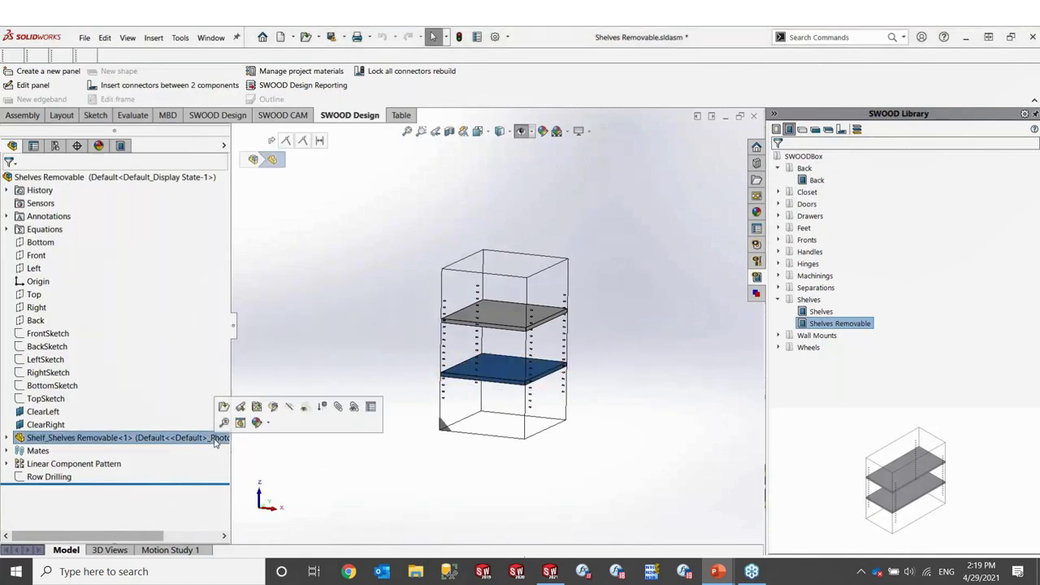
left_click(118, 465)
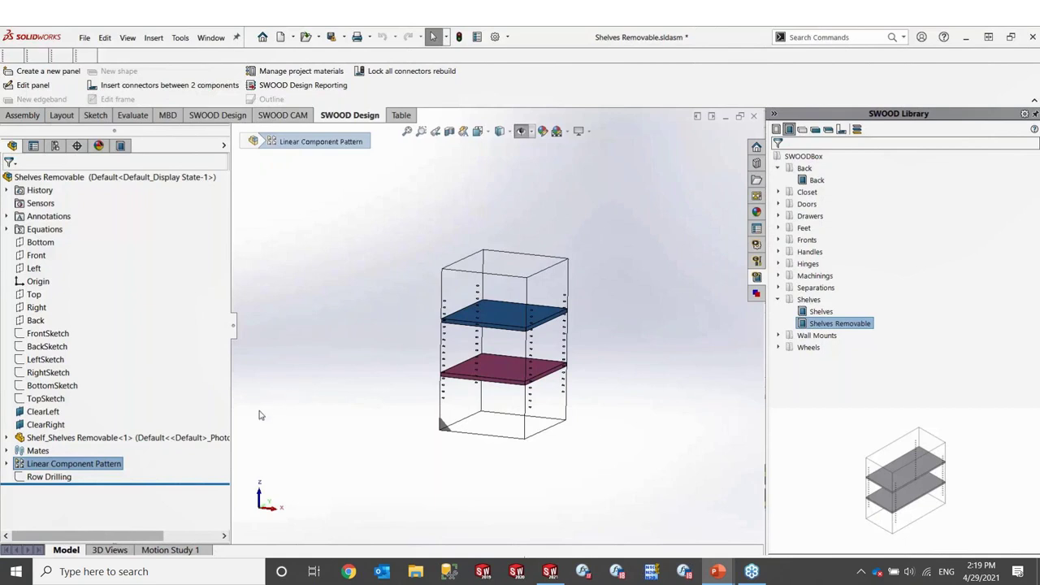
left_click(45, 477)
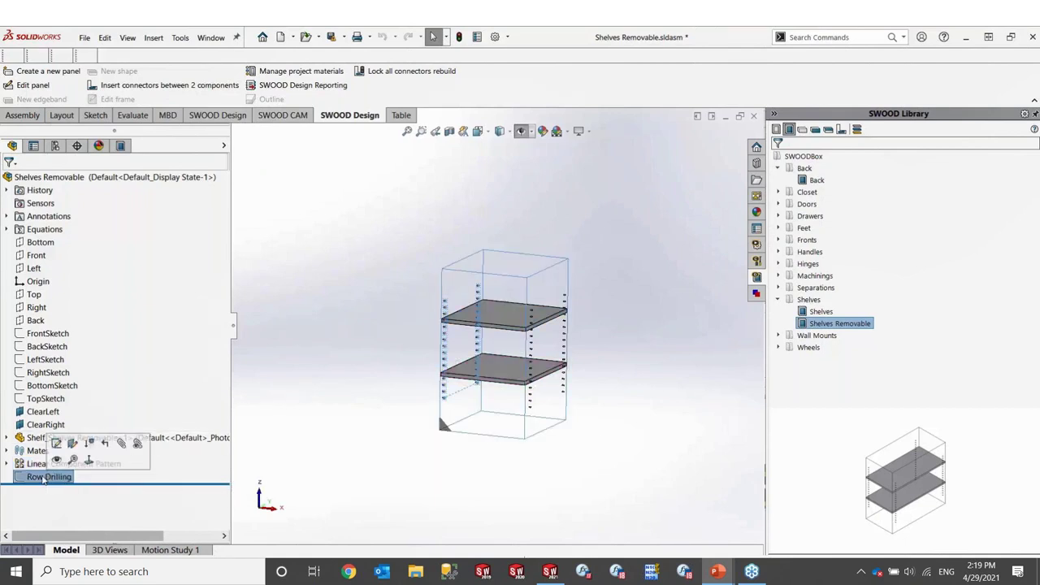
- Select the shelf's 3 Hole Drilling feature and show the SWOODBox Test parameters
left_click(7, 438)
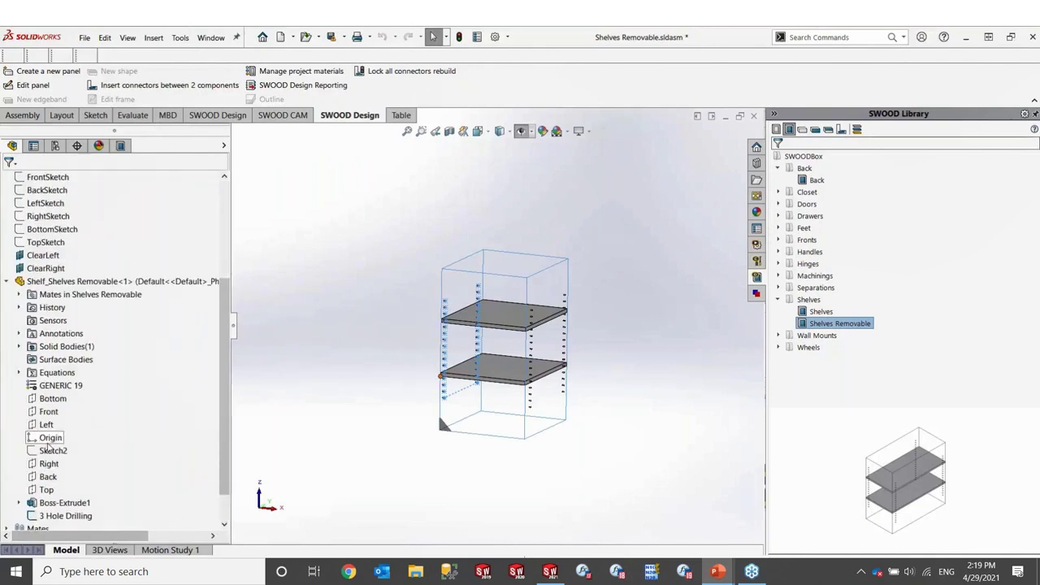
left_click(72, 517)
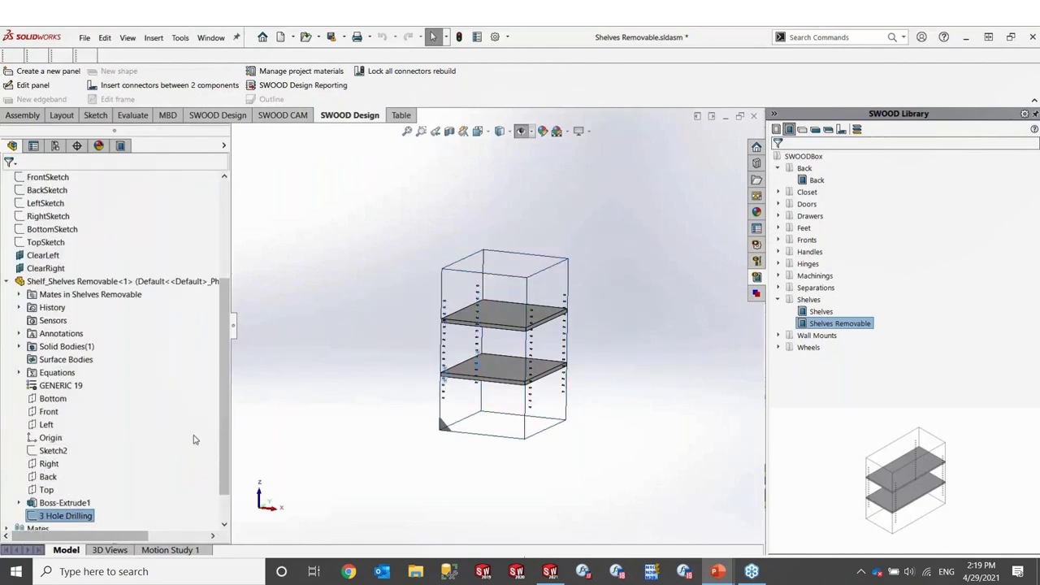
left_click_drag(226, 319, 226, 228)
left_click(120, 146)
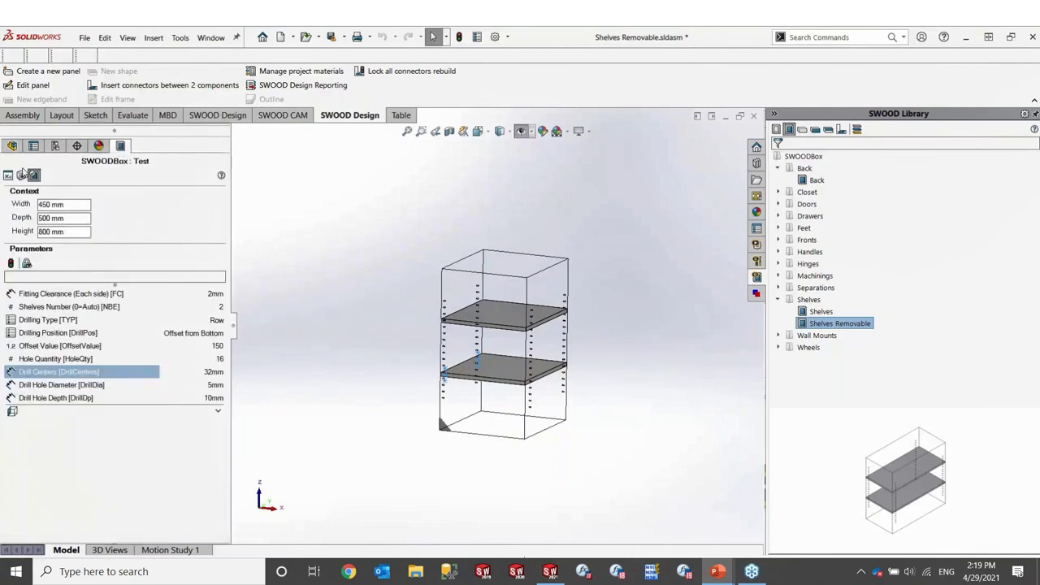
- Inspect the Auto Shelf Qty and Drill Centers parameters, then open the box's Script editor
left_click(9, 177)
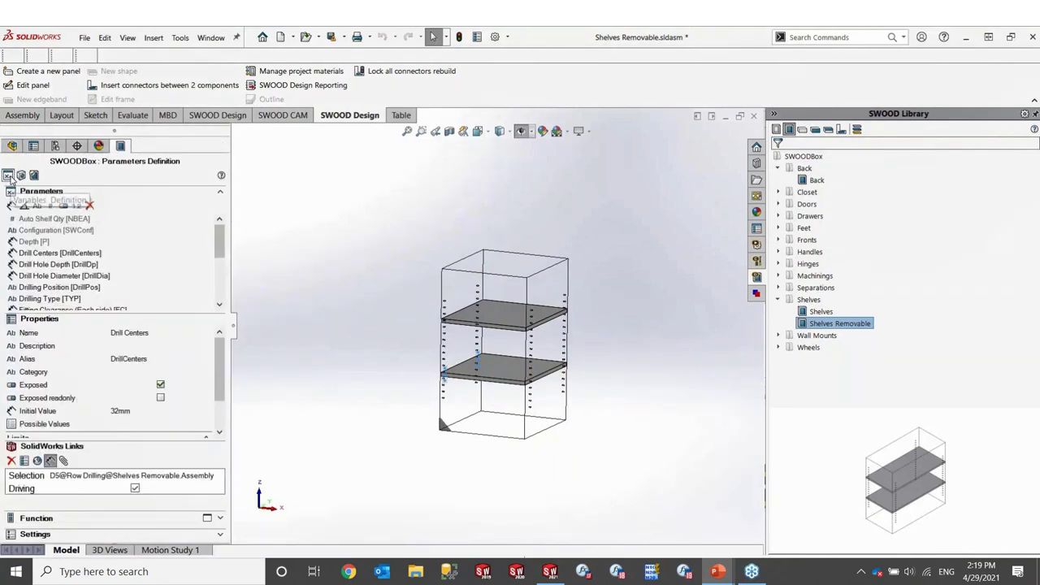
left_click(69, 222)
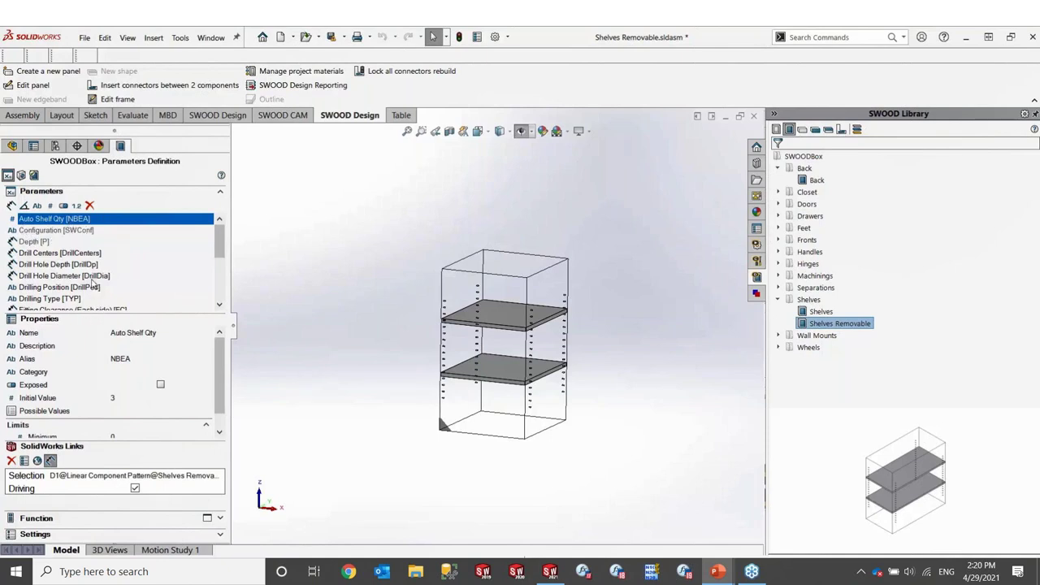
left_click(80, 257)
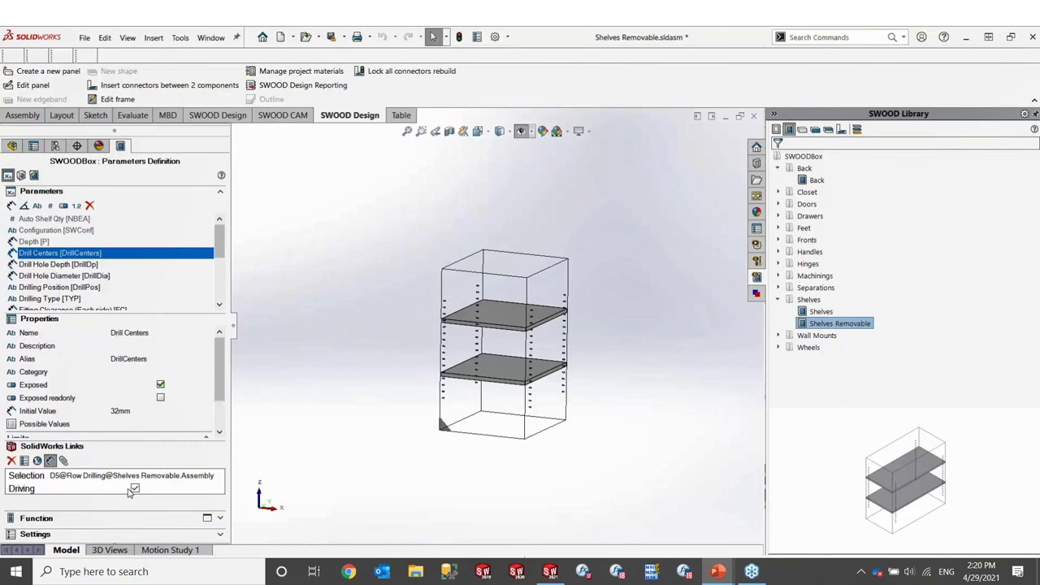
left_click(208, 519)
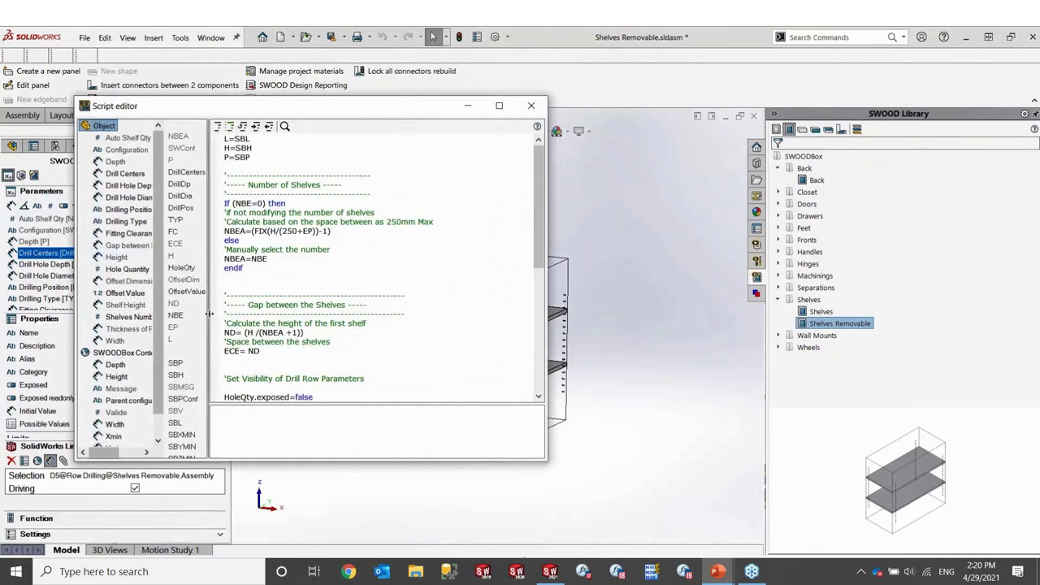
- Find and highlight the HoleQty Too Many Holes message line, then close the Script editor
left_click_drag(209, 314, 233, 316)
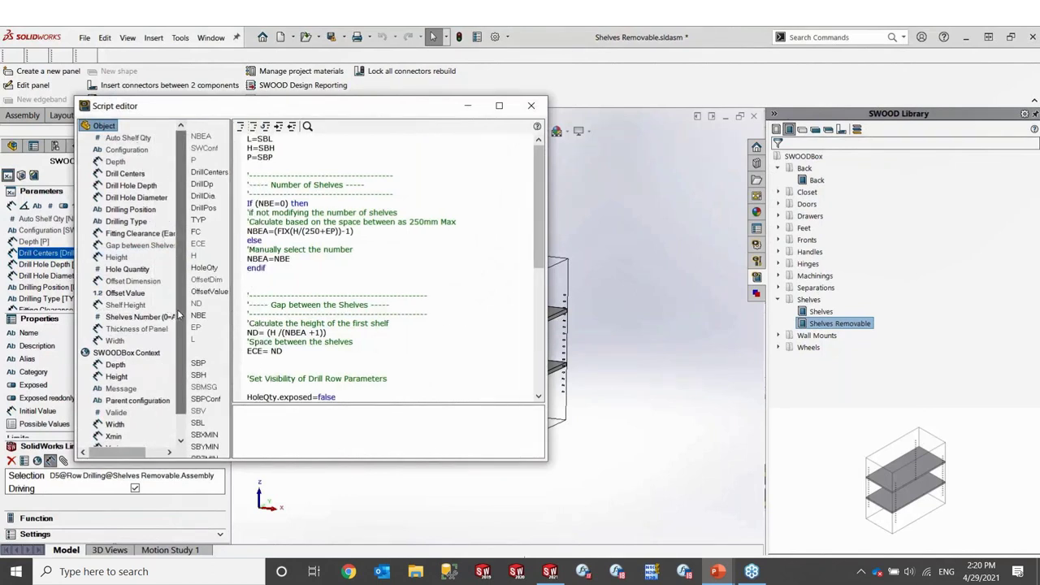
scroll(177, 309, "down", 1)
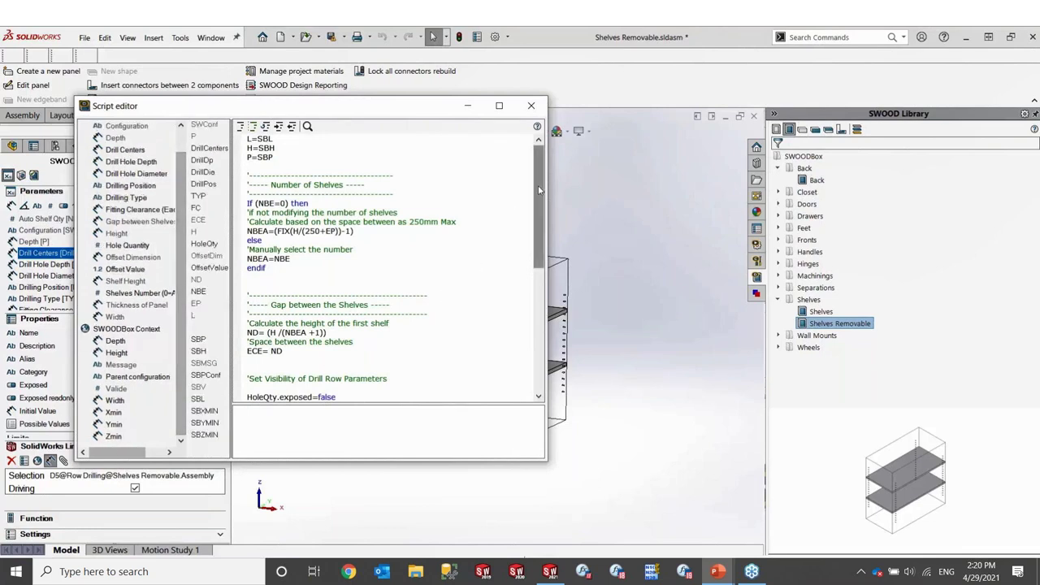
scroll(539, 190, "down", 3)
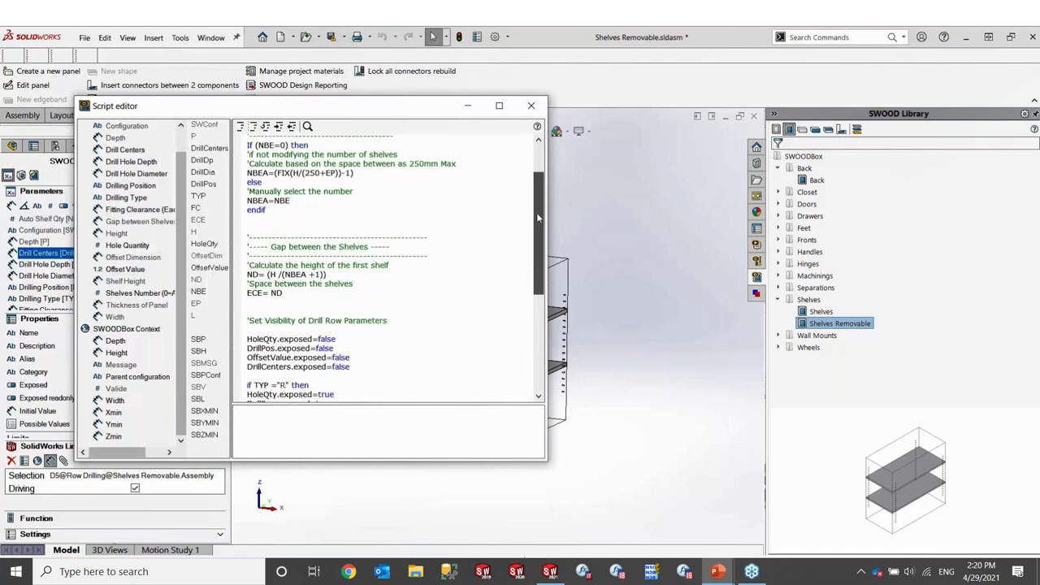
left_click_drag(536, 217, 536, 321)
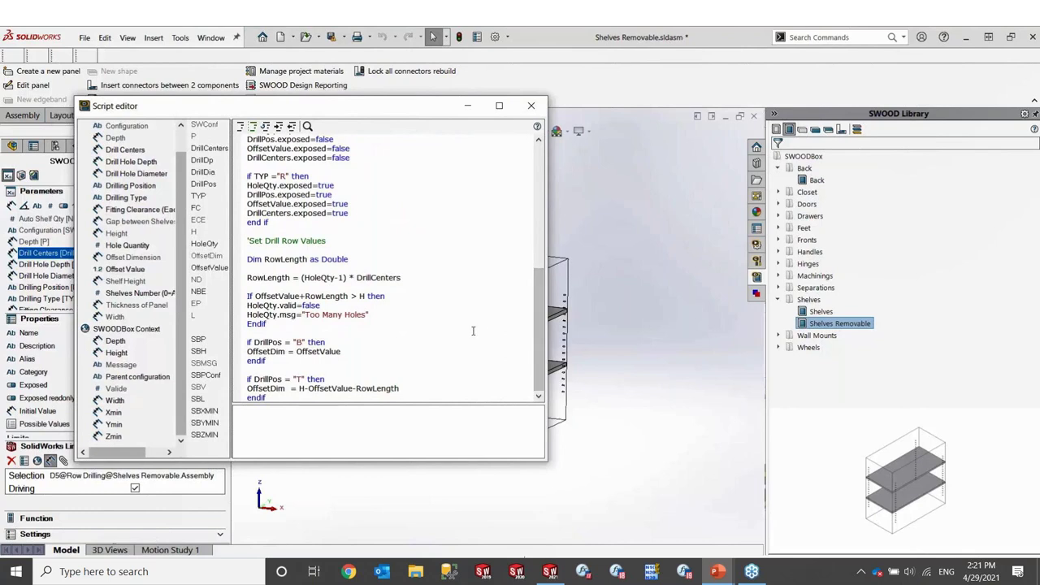
left_click(384, 315)
left_click_drag(382, 315, 237, 312)
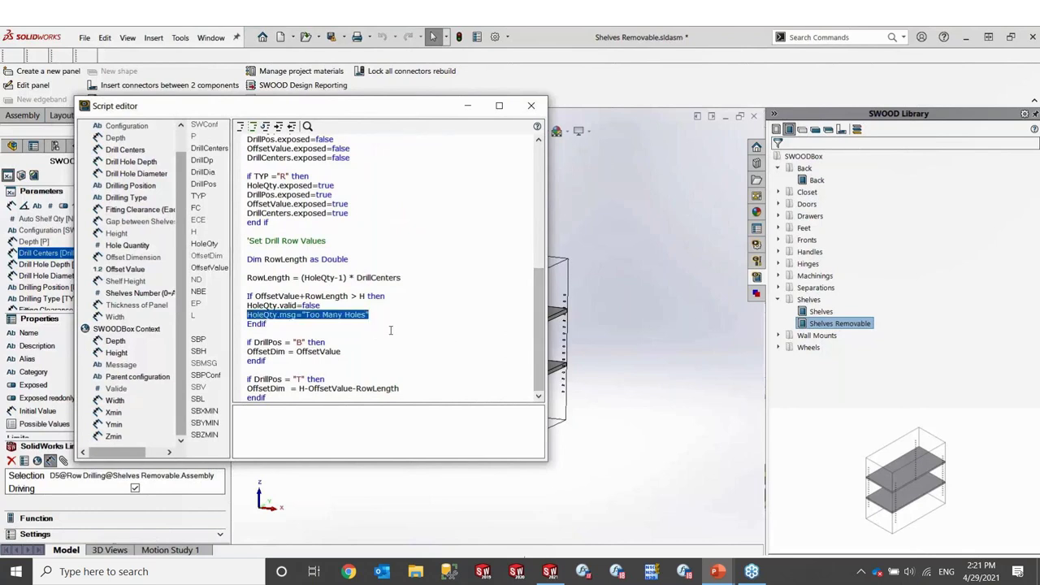
left_click(440, 327)
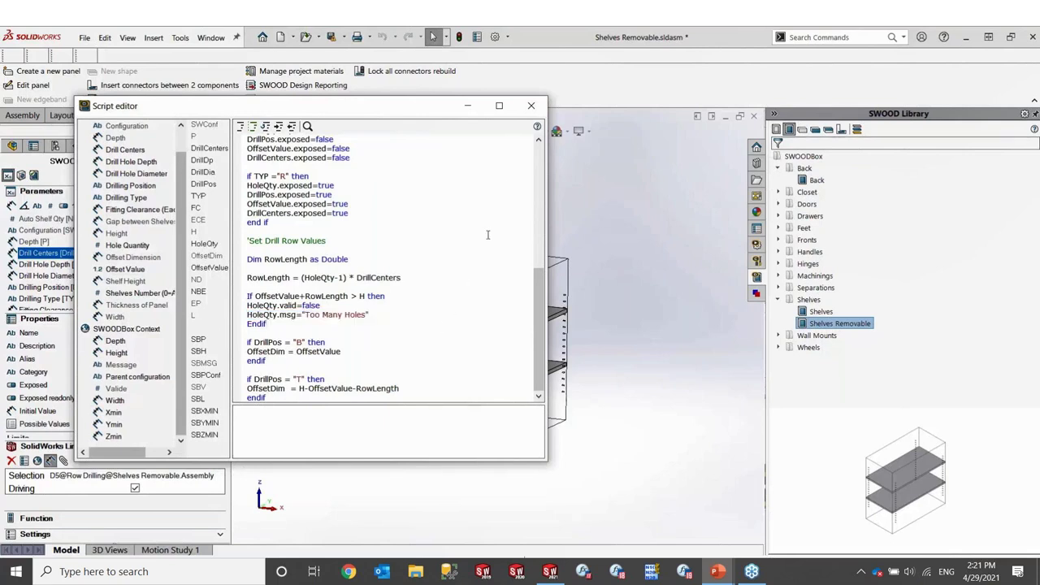
left_click(532, 108)
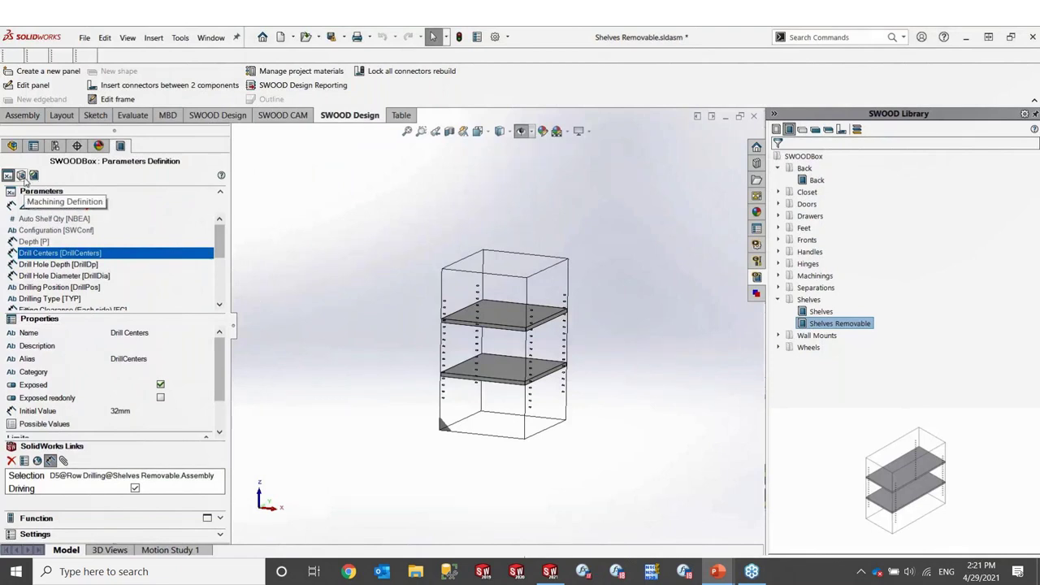
- Review the 3 Holes machining definition, then return to the SWOODBox Test parameters
left_click(22, 177)
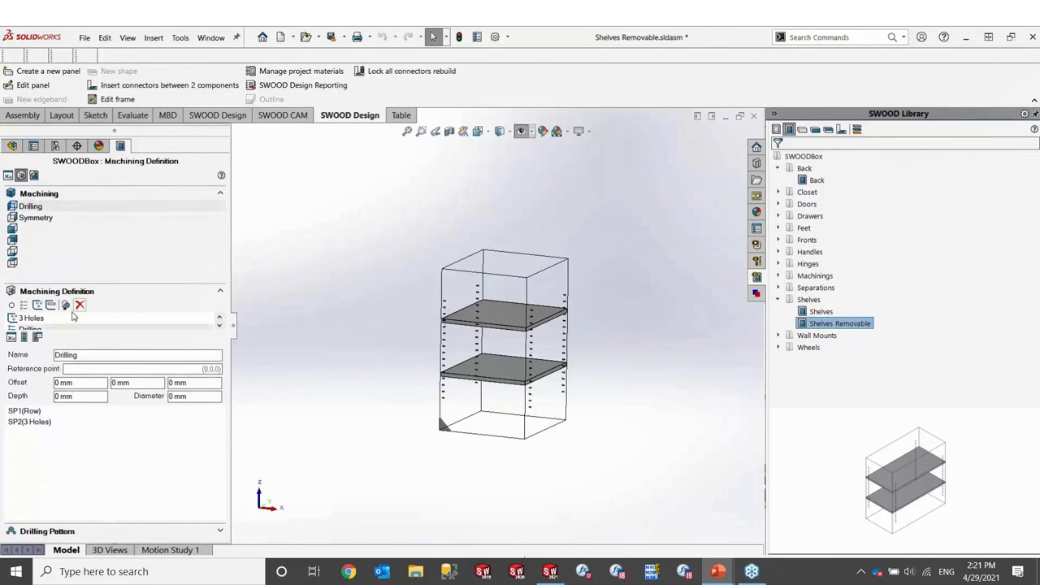
left_click(68, 321)
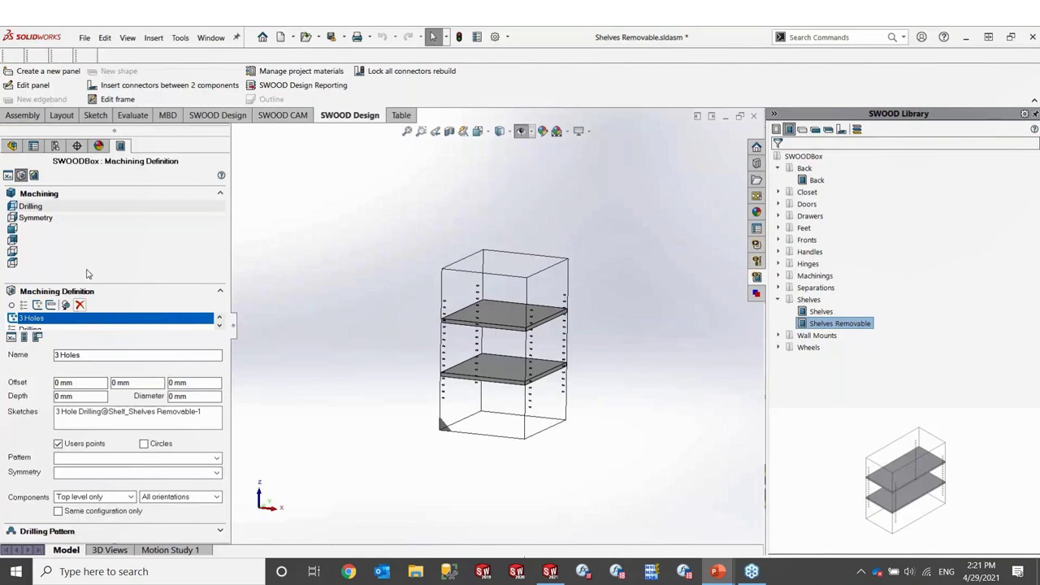
left_click(33, 175)
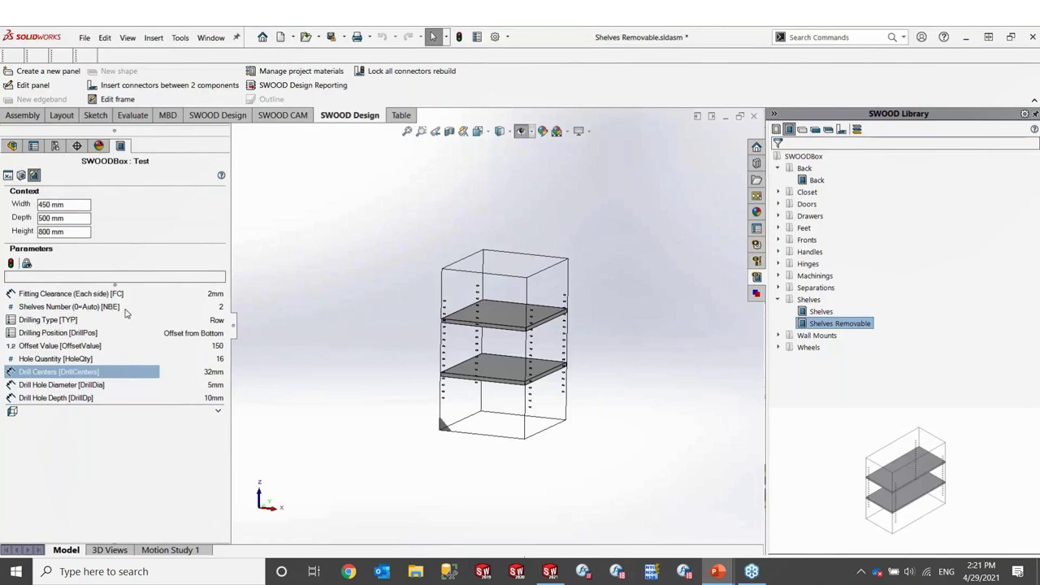
- Test Hole Quantity 32 against the limit, then restore 16 and rebuild the box
left_click(209, 361)
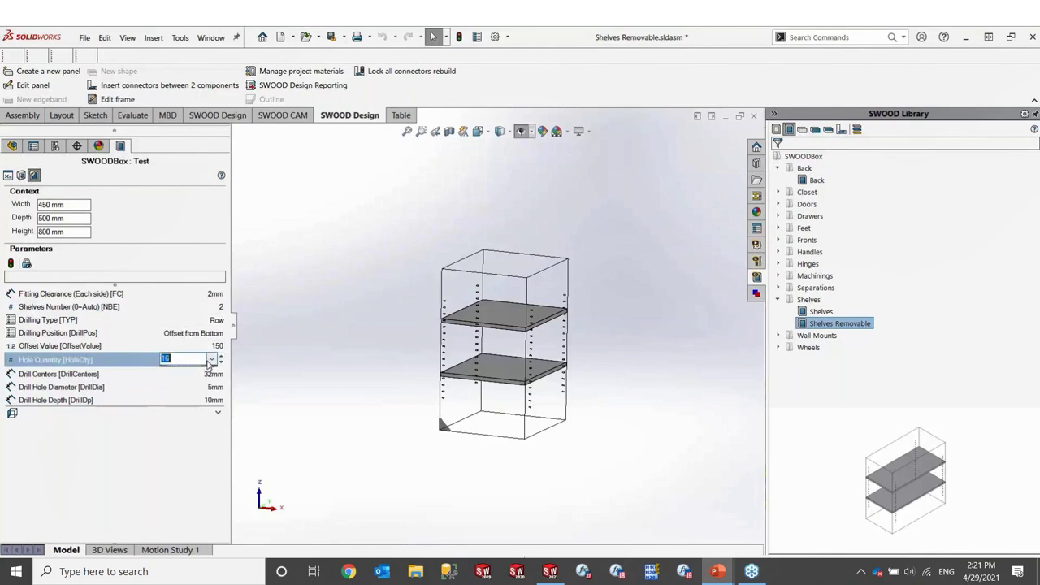
type("32")
left_click(14, 274)
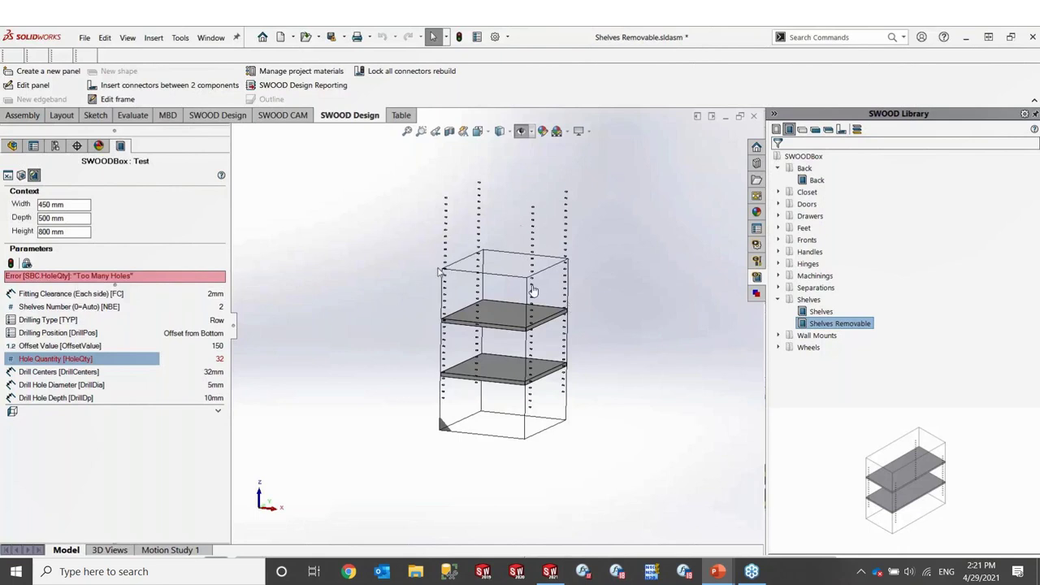
left_click(217, 359)
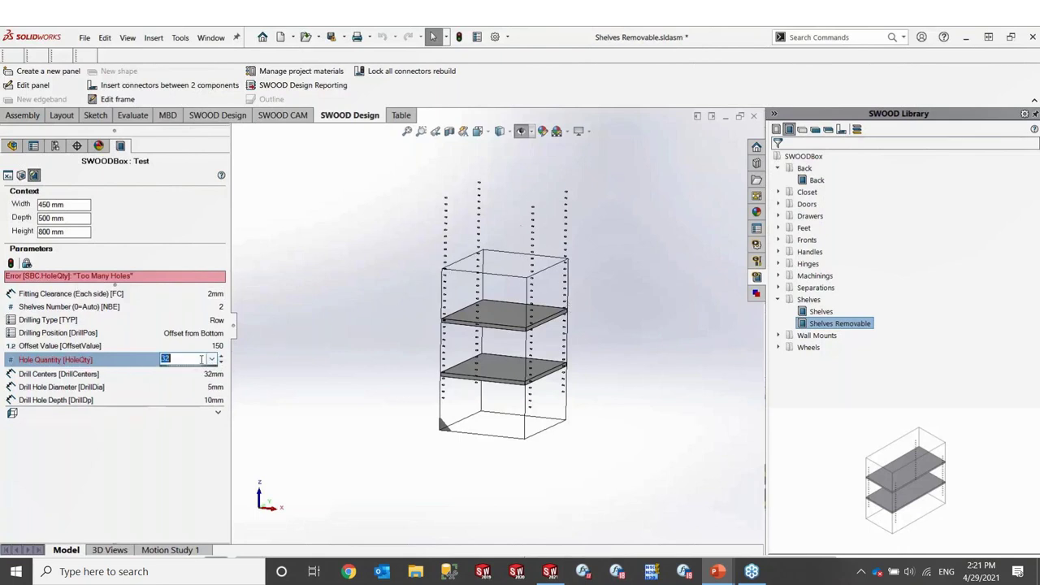
type("16")
key("Return")
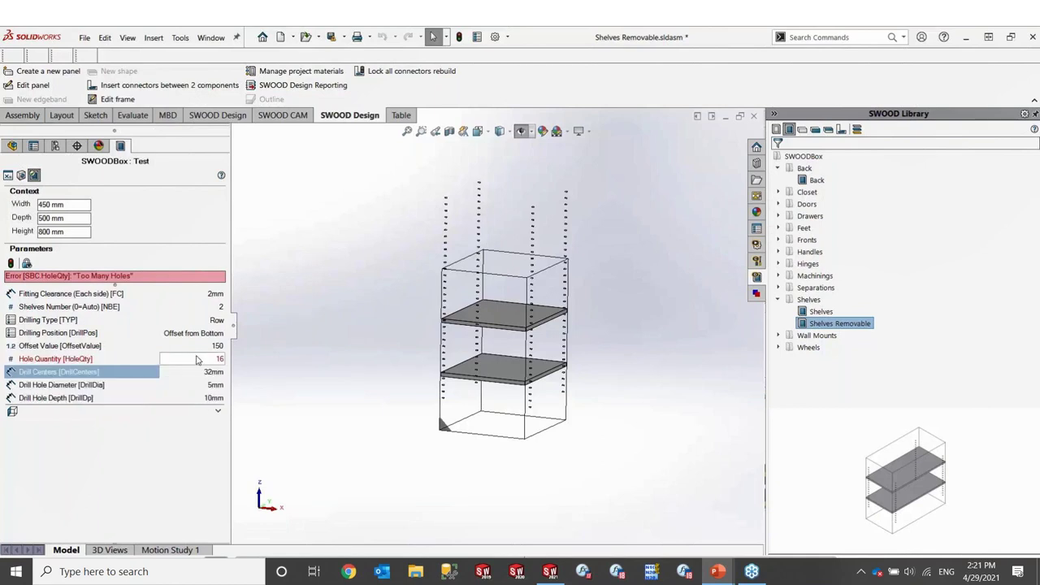
left_click(10, 264)
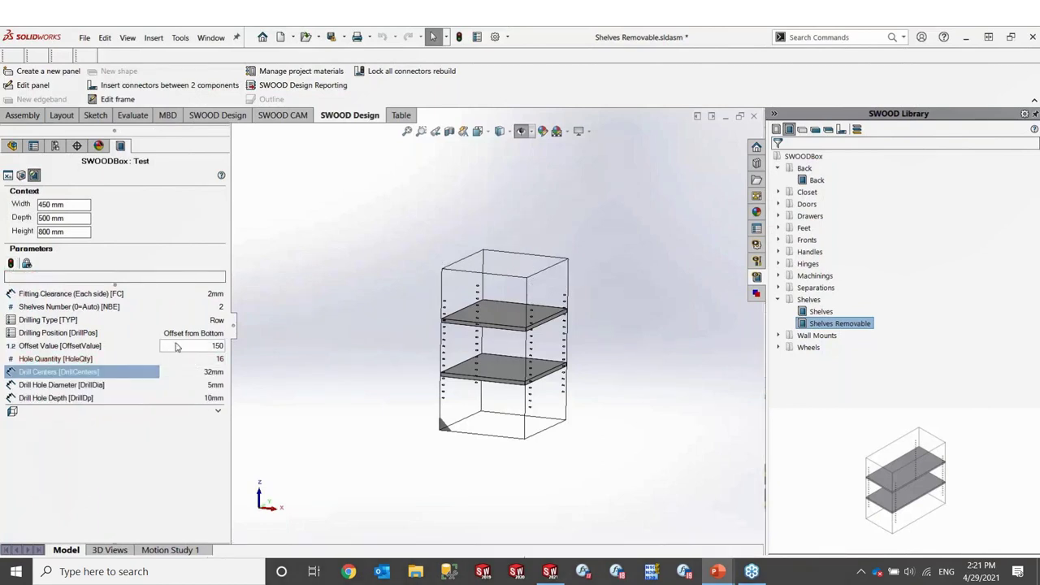
- Switch drilling type to 3 Holes, set Shelves Number to 3, and rebuild
left_click(197, 325)
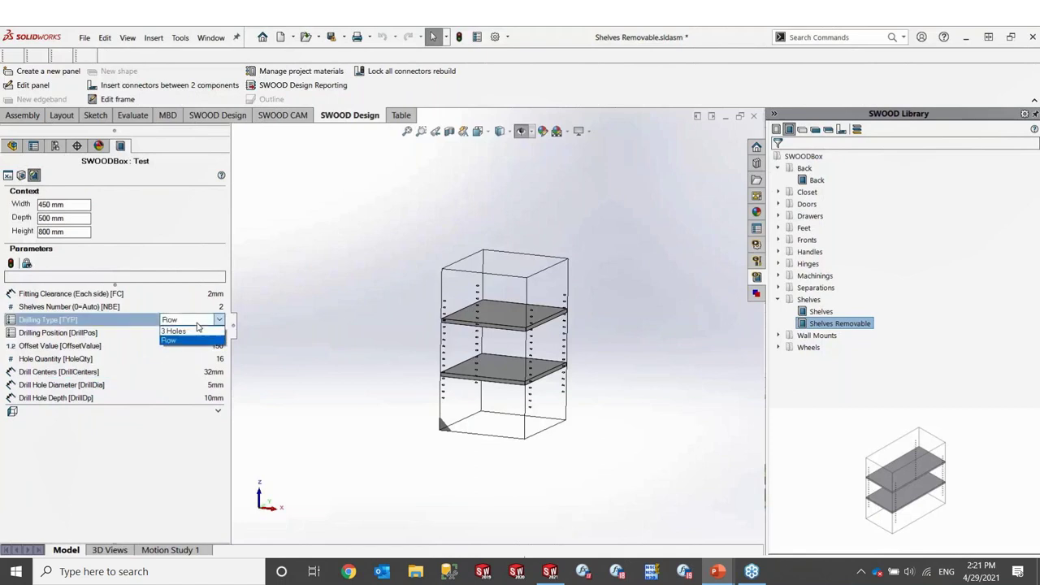
left_click(198, 334)
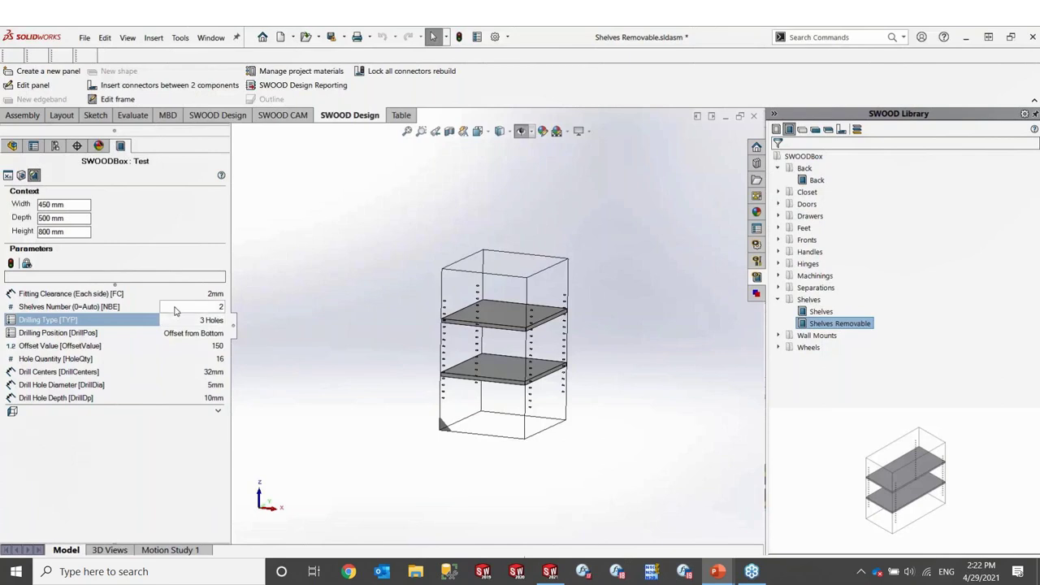
left_click(179, 309)
type("3")
left_click(128, 267)
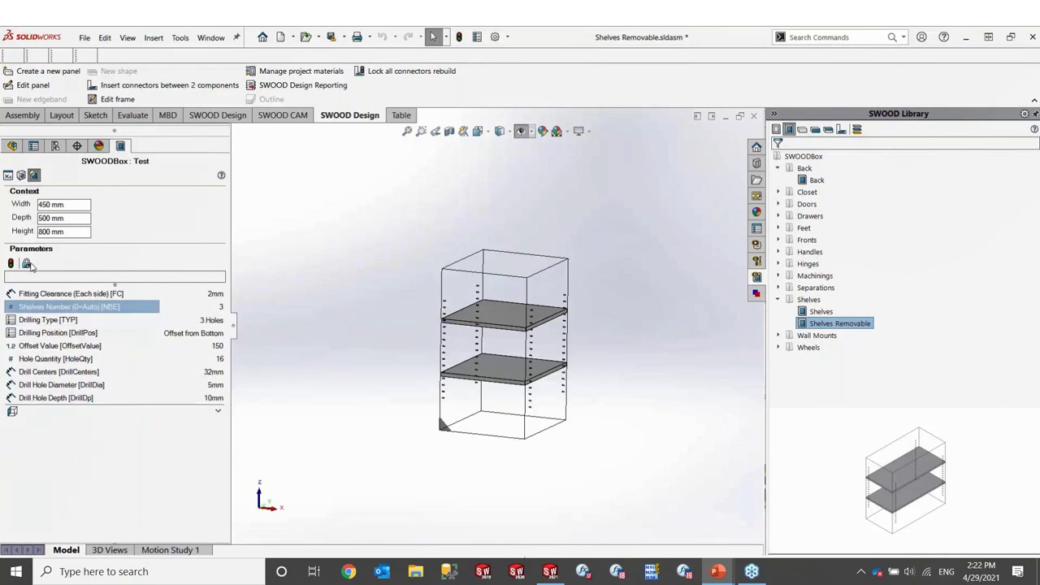
left_click(11, 263)
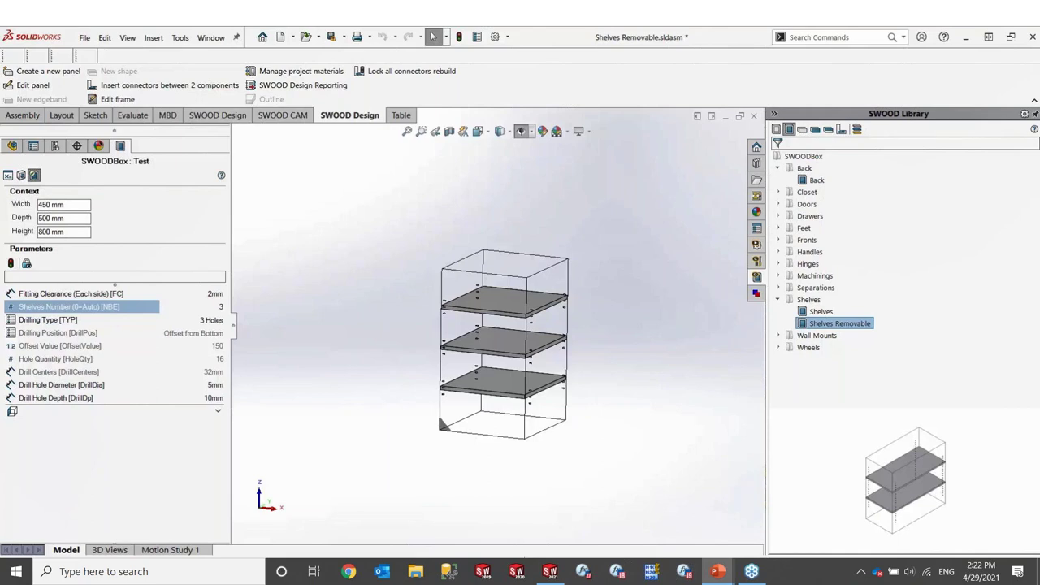
- Switch to the PowerPoint slideshow's SWOOD CAM slide on tool selection, simulation and nesting
key("alt+Tab")
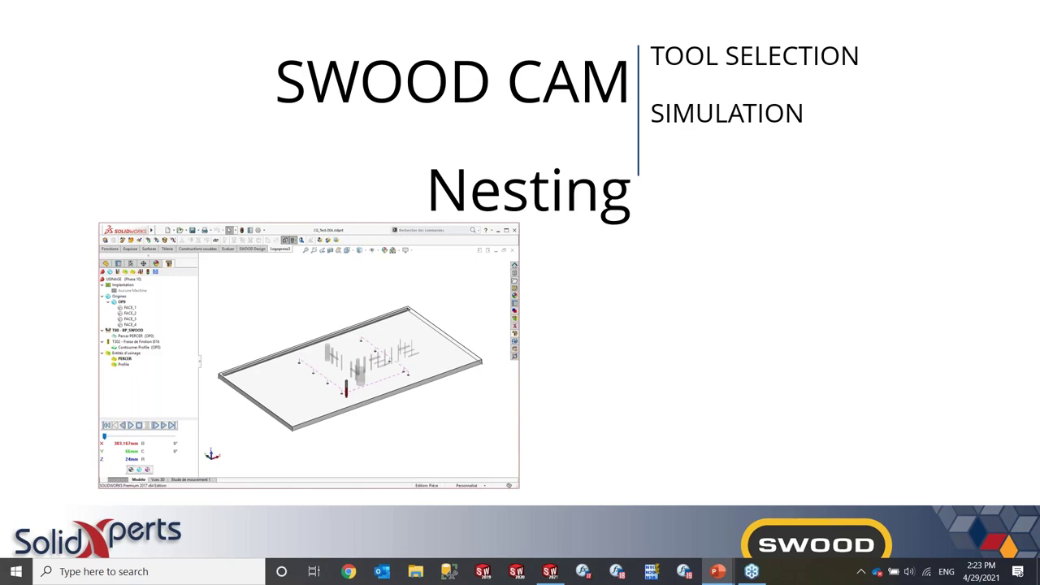
- Reveal Post Processing and the panel-nesting description on the SWOOD CAM slide
key("Right")
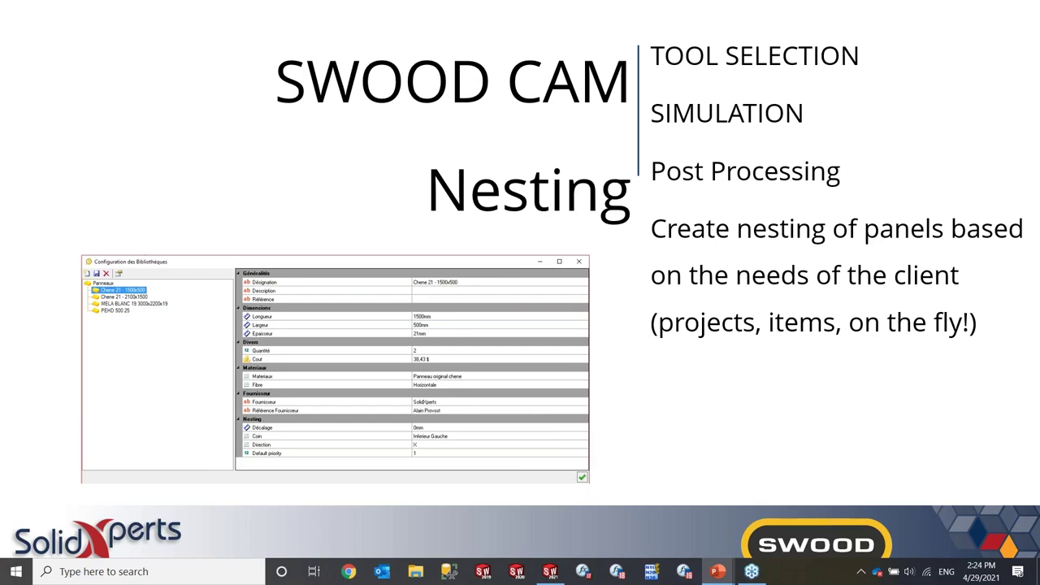
- Advance the slideshow to the Layouts slide showing the floor plan
key("Right")
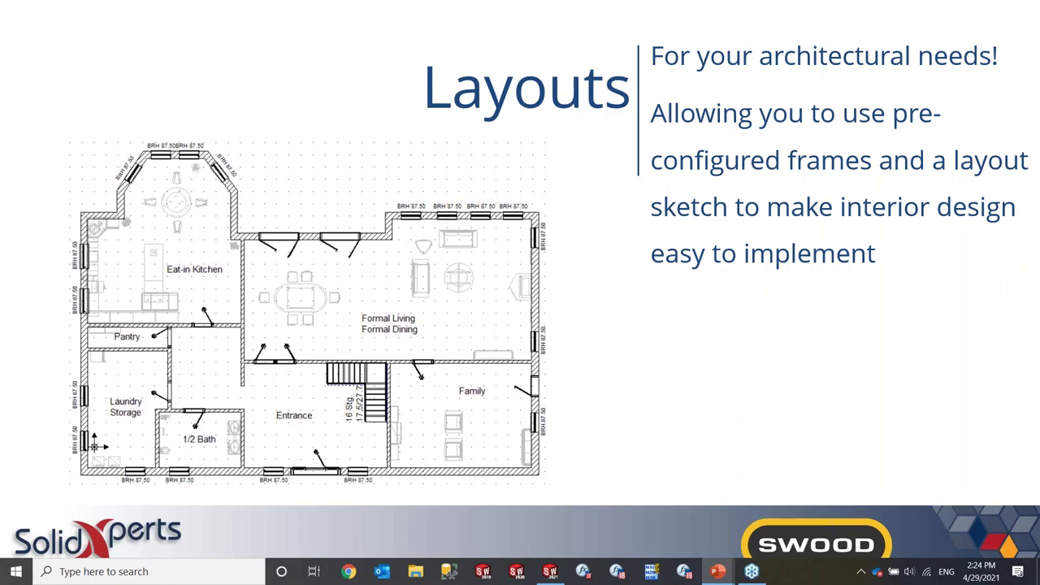
- In the Example room assembly, edit Sketch1, move the 3657.60 dimension label outward, and exit
key("Right")
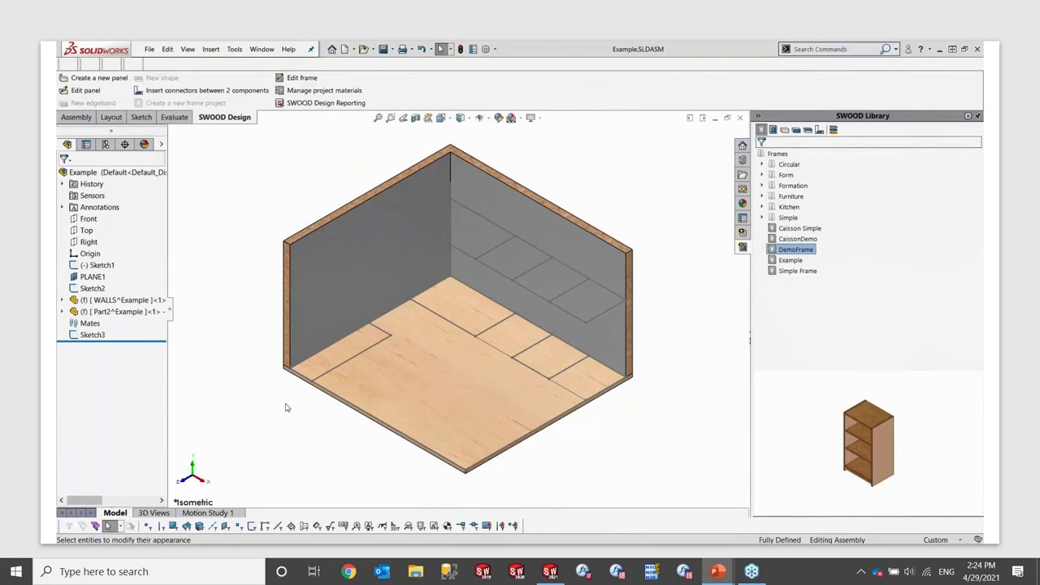
left_click(101, 266)
left_click(113, 246)
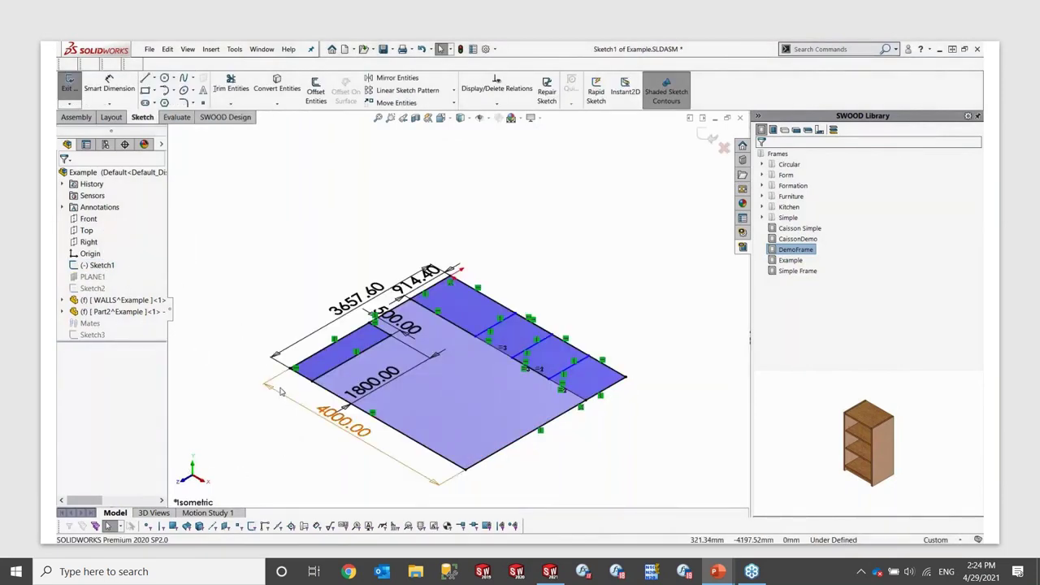
left_click_drag(356, 299, 338, 281)
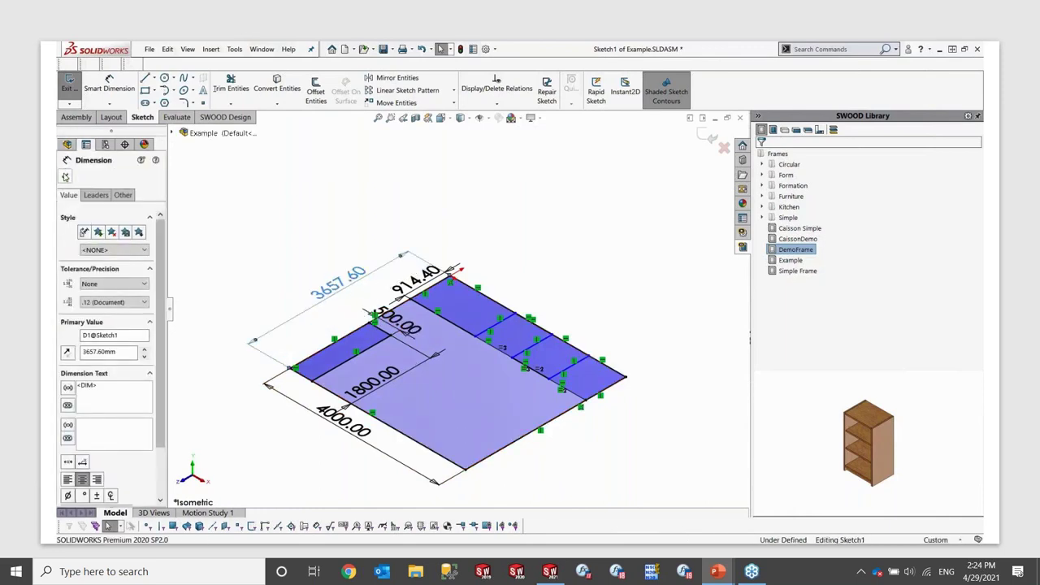
left_click(65, 174)
left_click(69, 83)
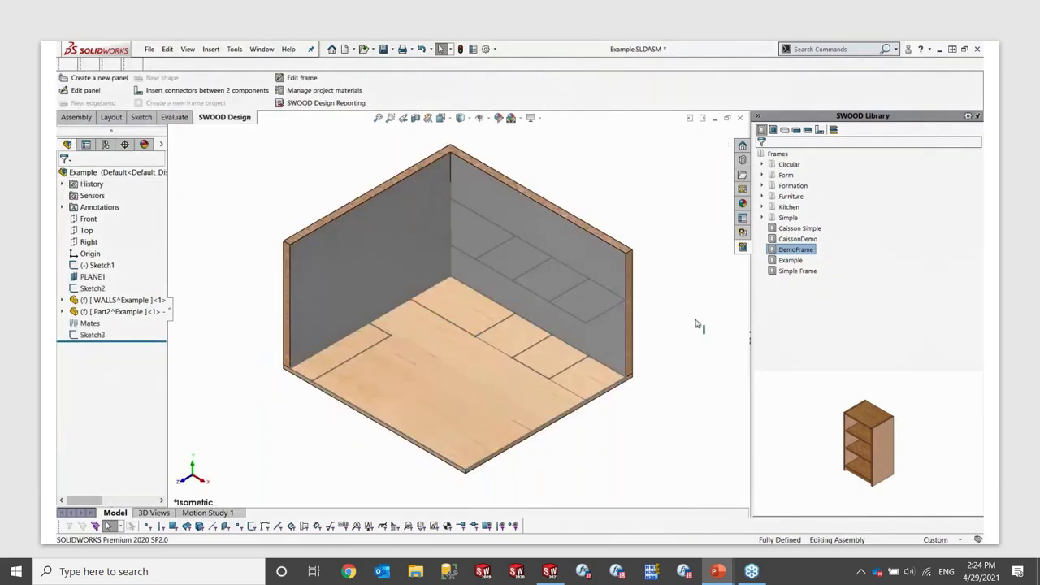
- Insert a DemoFrame cabinet on the back wall, 1481.72 mm wide, 914.40 mm deep and high
right_click(781, 251)
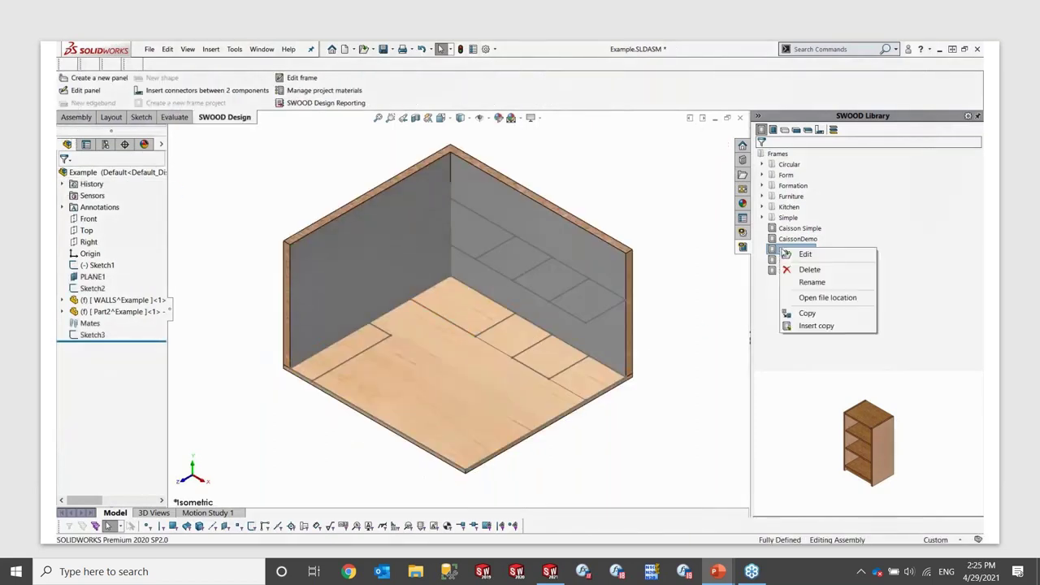
left_click(833, 327)
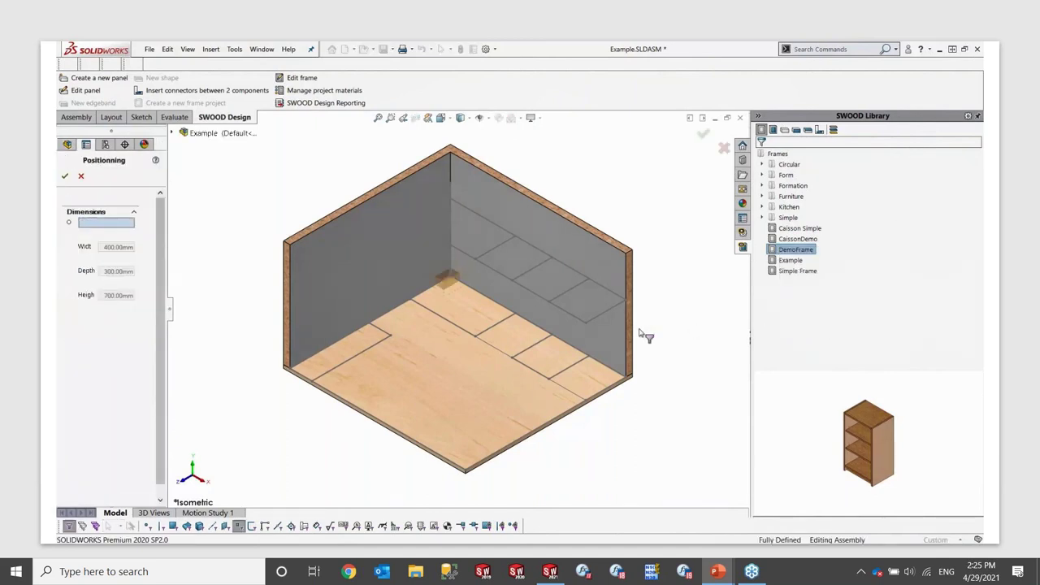
left_click(412, 303)
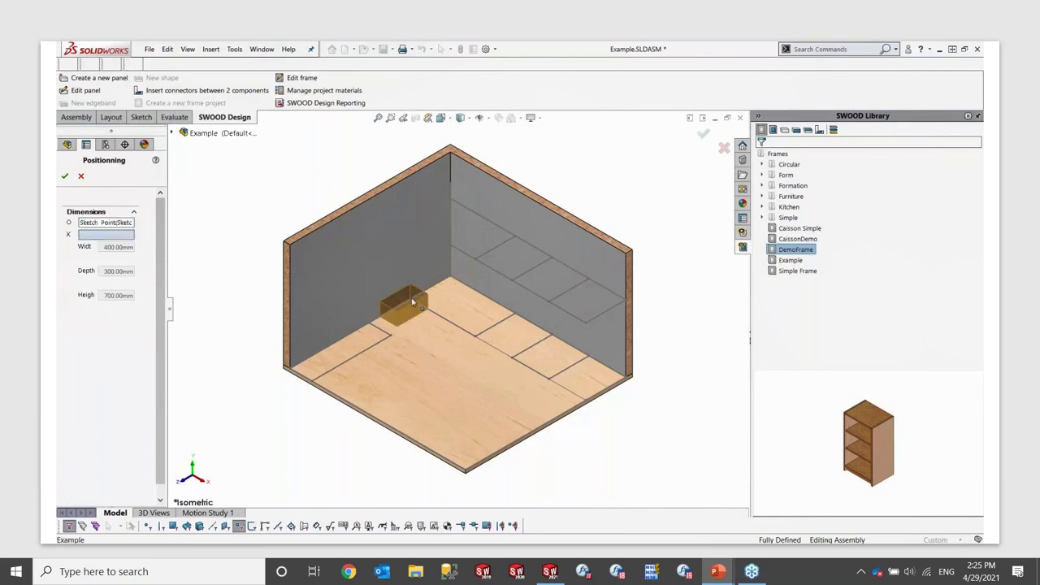
left_click(476, 336)
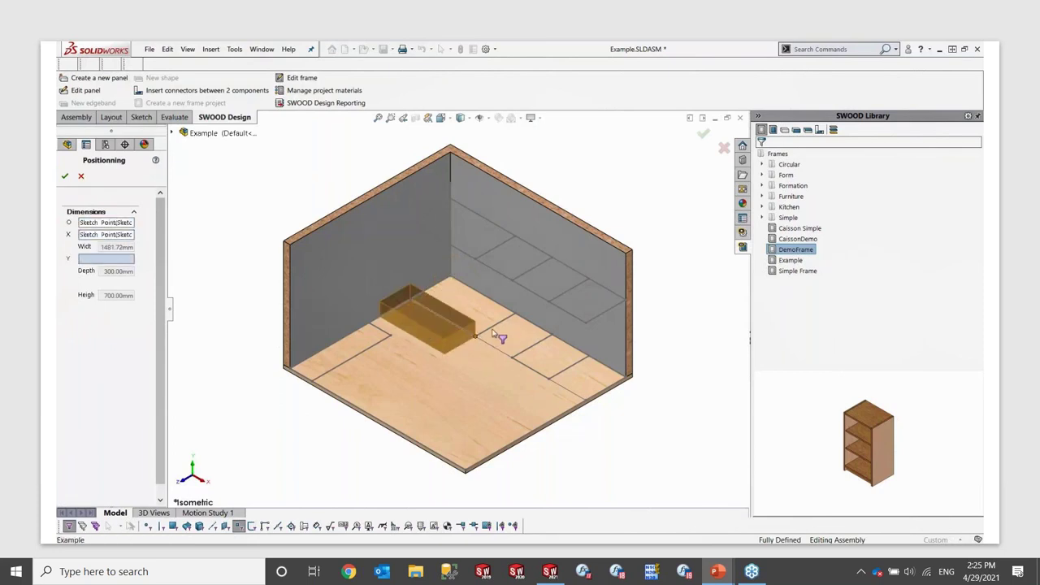
left_click(516, 318)
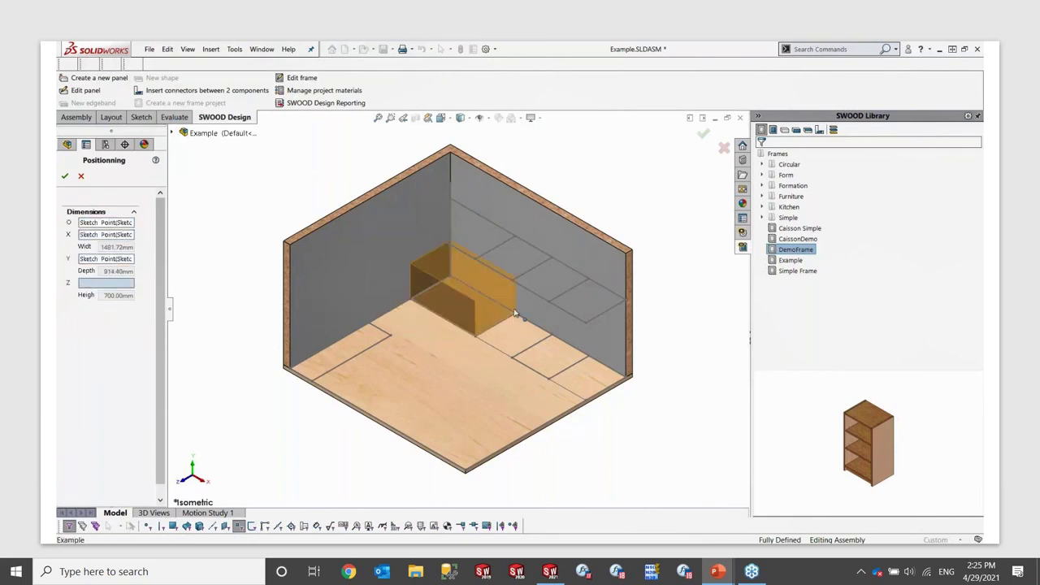
left_click(452, 234)
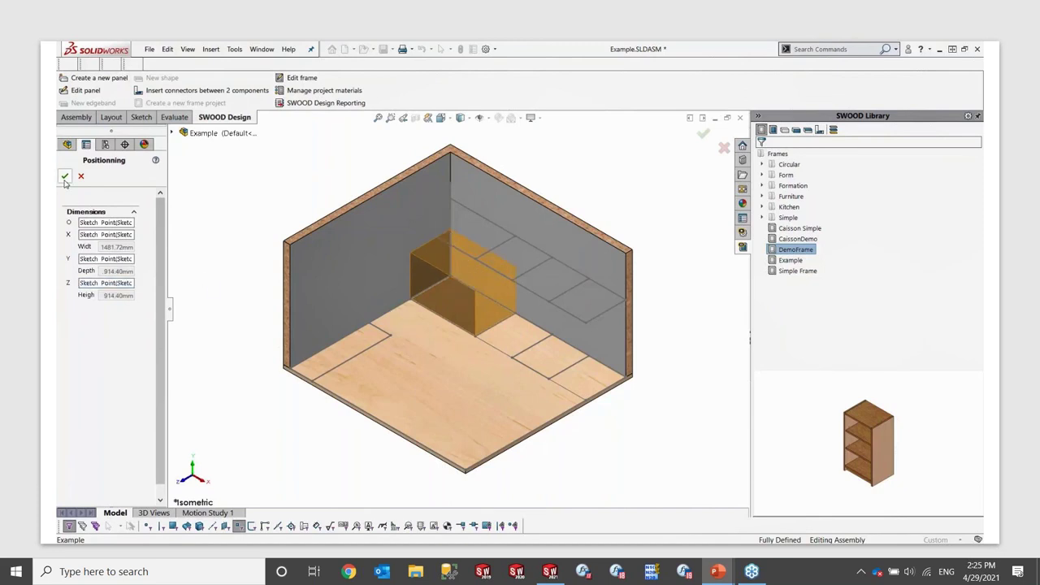
left_click(64, 177)
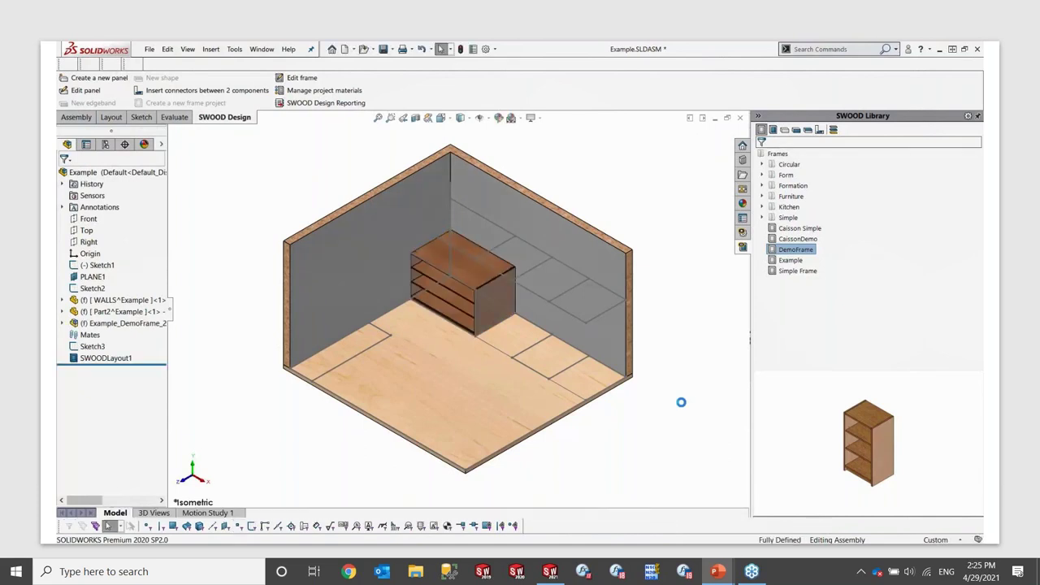
- Insert a Simple Frame cabinet along the left wall, 1800 × 500 × 914.40 mm
left_click(801, 272)
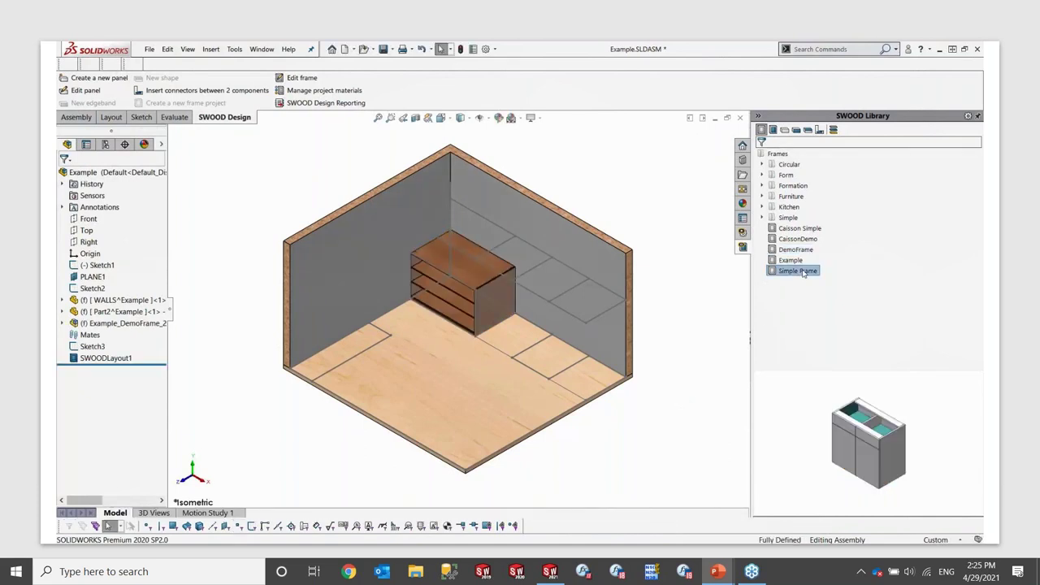
right_click(802, 273)
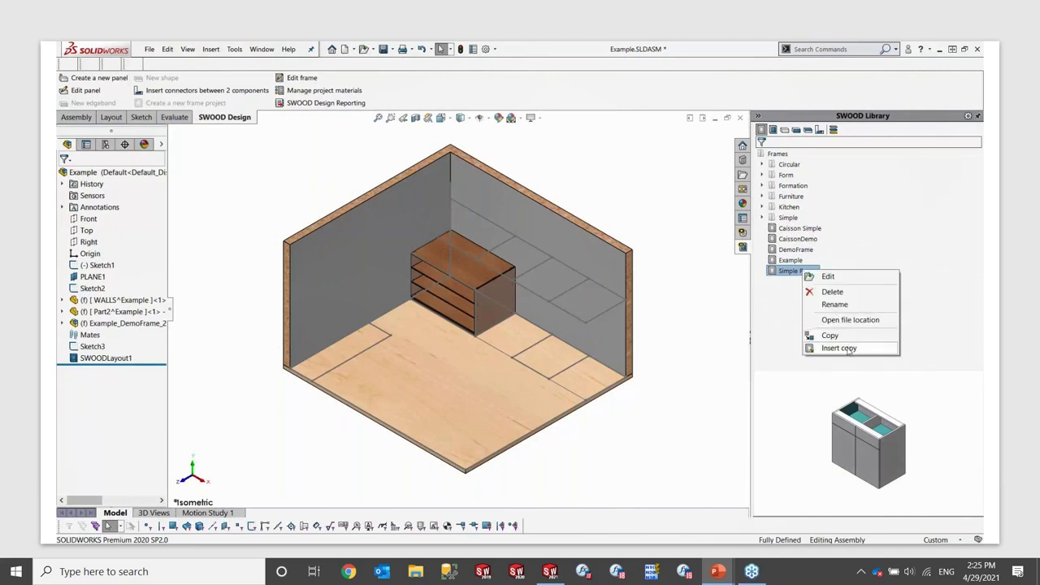
left_click(848, 350)
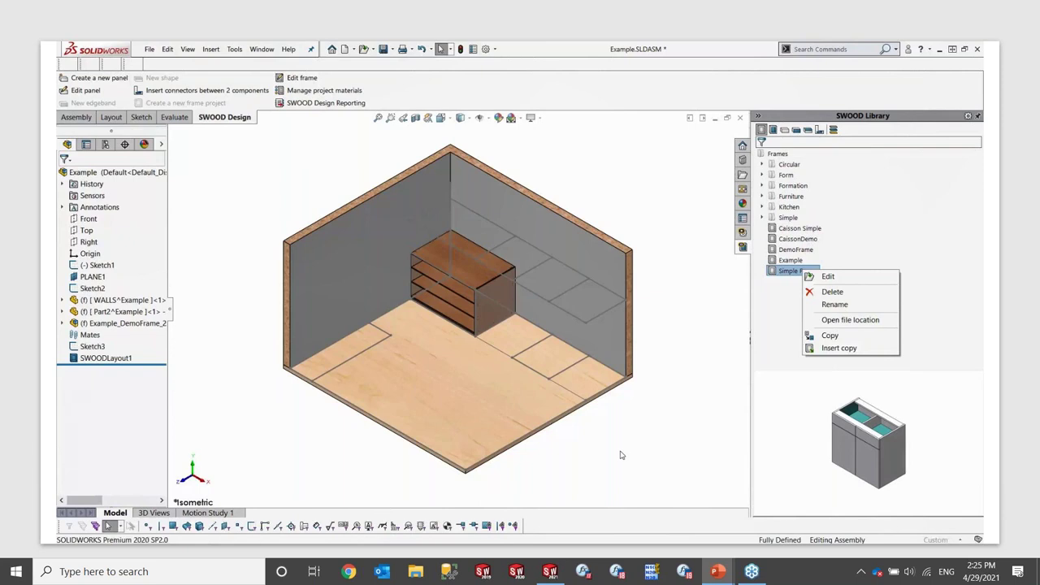
left_click(314, 383)
left_click(390, 338)
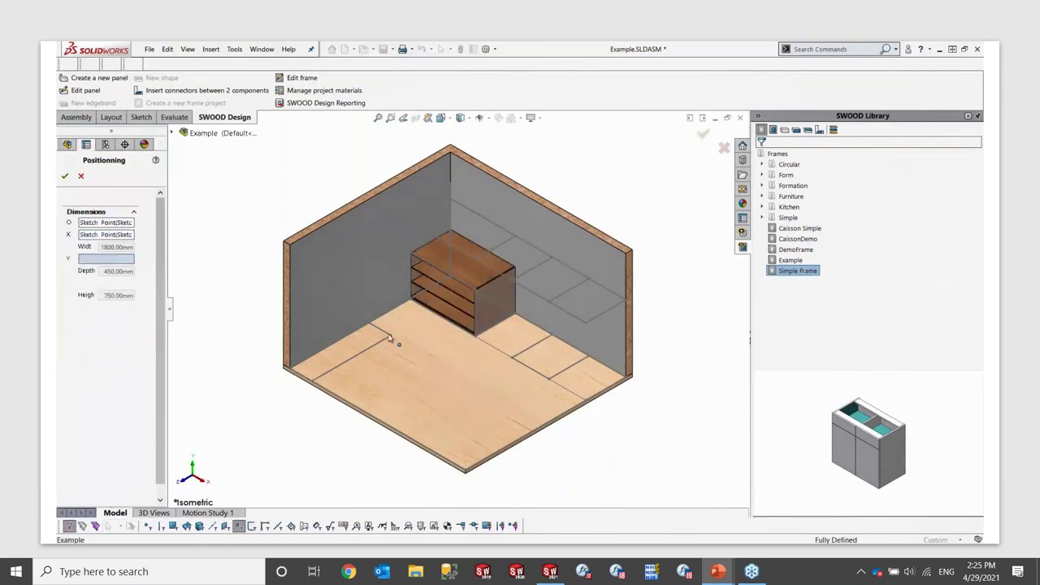
left_click(369, 326)
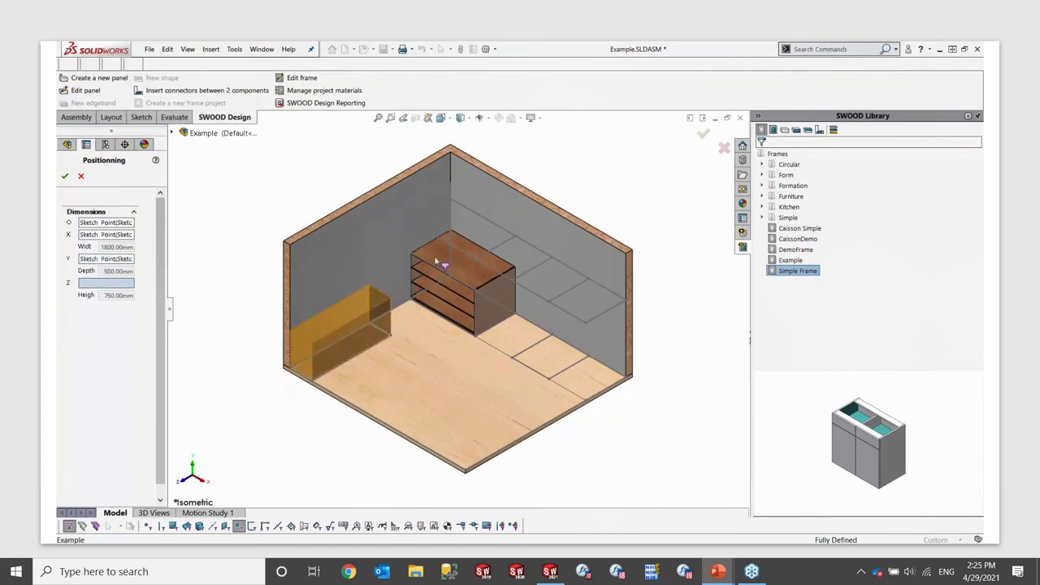
left_click(451, 233)
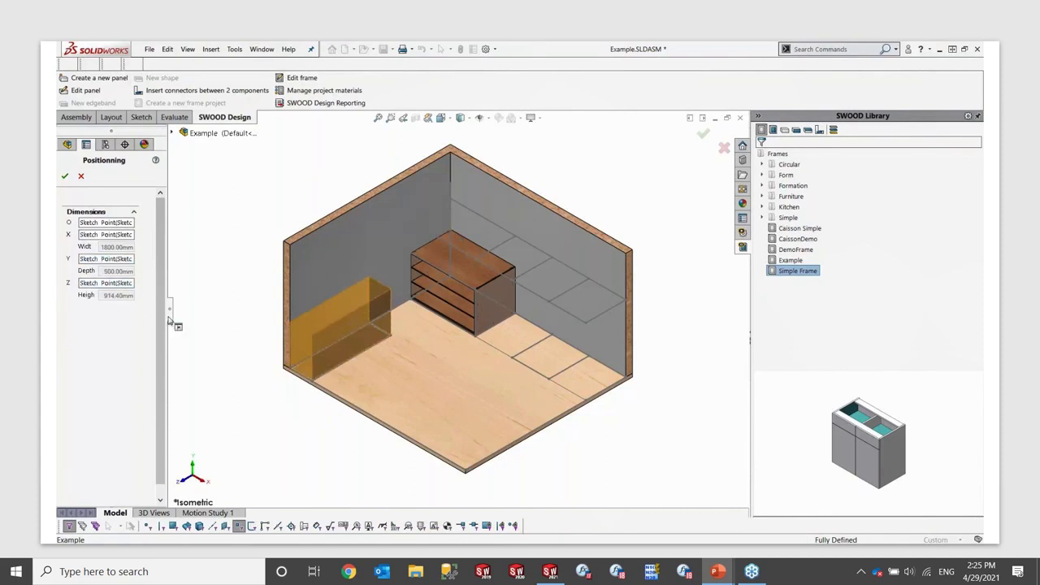
left_click(66, 176)
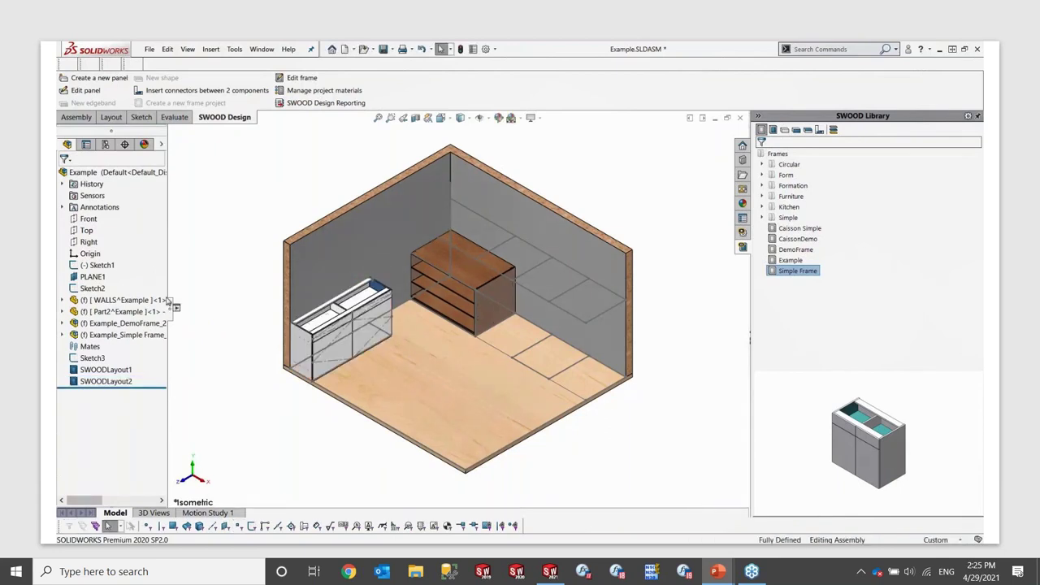
- Change Sketch1's 500.00 dimension to 700 and exit the sketch
left_click(98, 265)
left_click(102, 235)
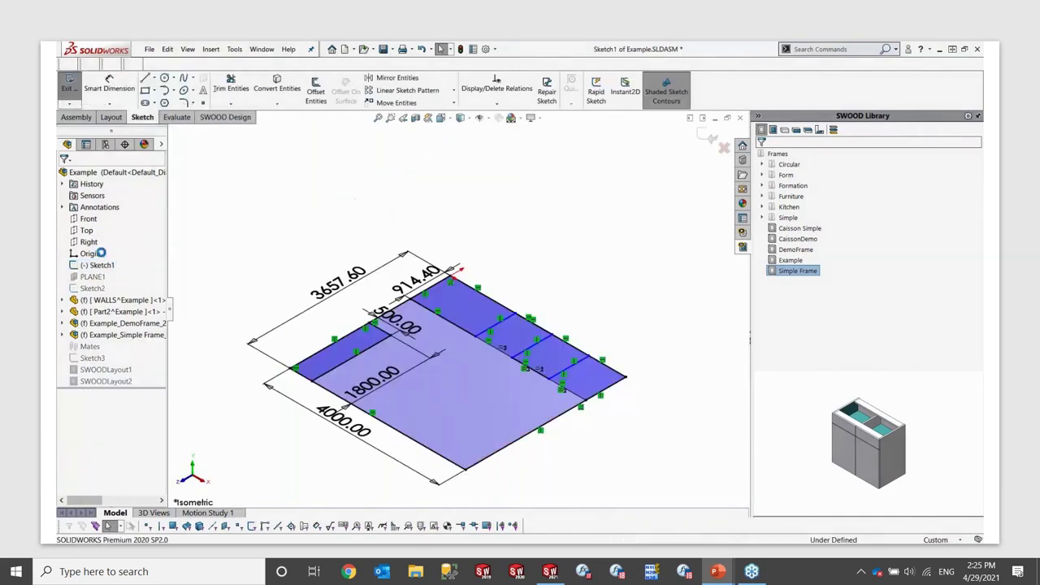
double_click(411, 324)
type("700")
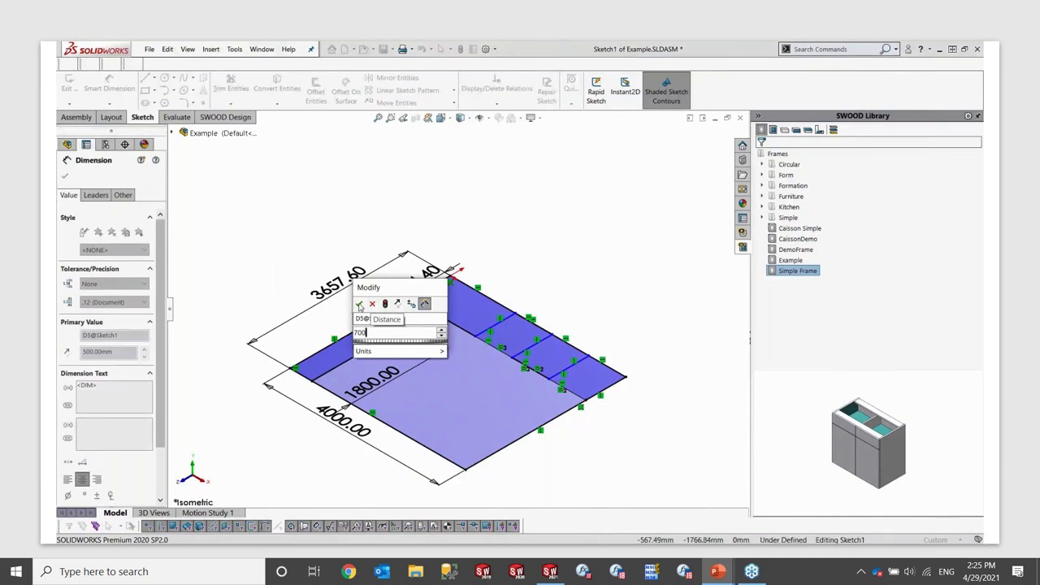
left_click(359, 303)
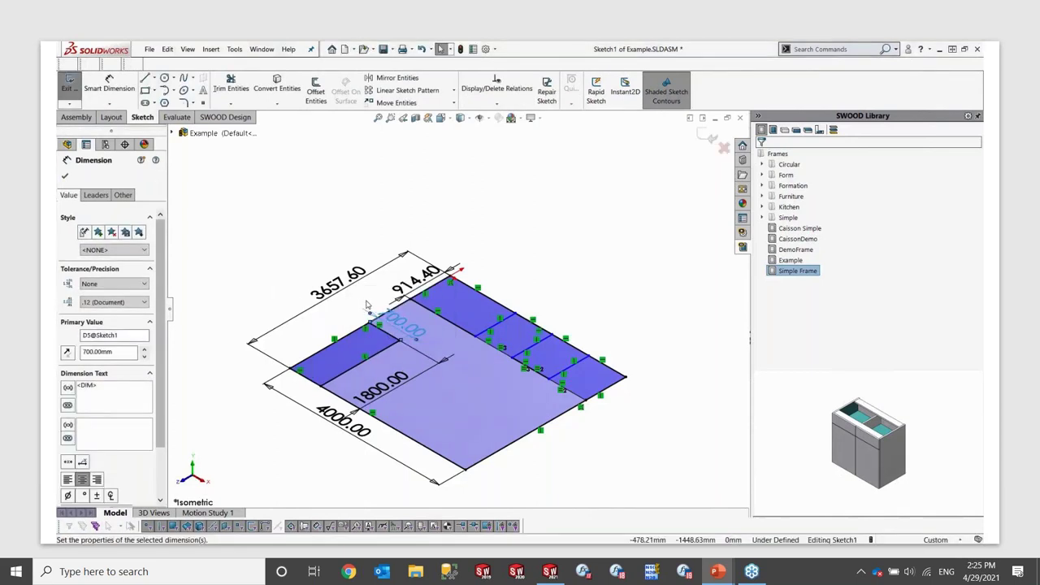
left_click(67, 176)
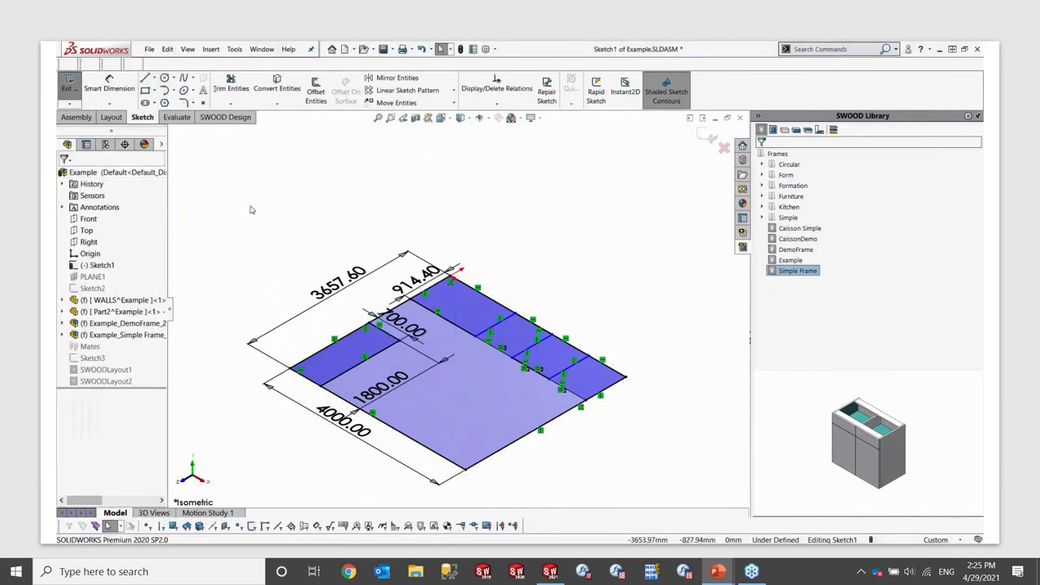
left_click(78, 91)
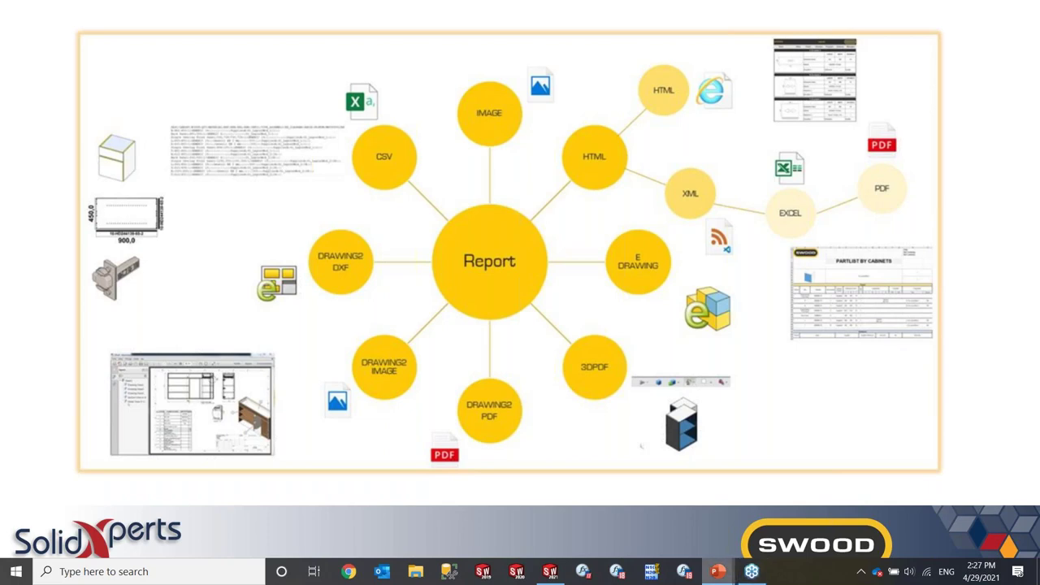
- Show the SWOOD automation slide listing SWOOD Boxes and Connectors
key("Left")
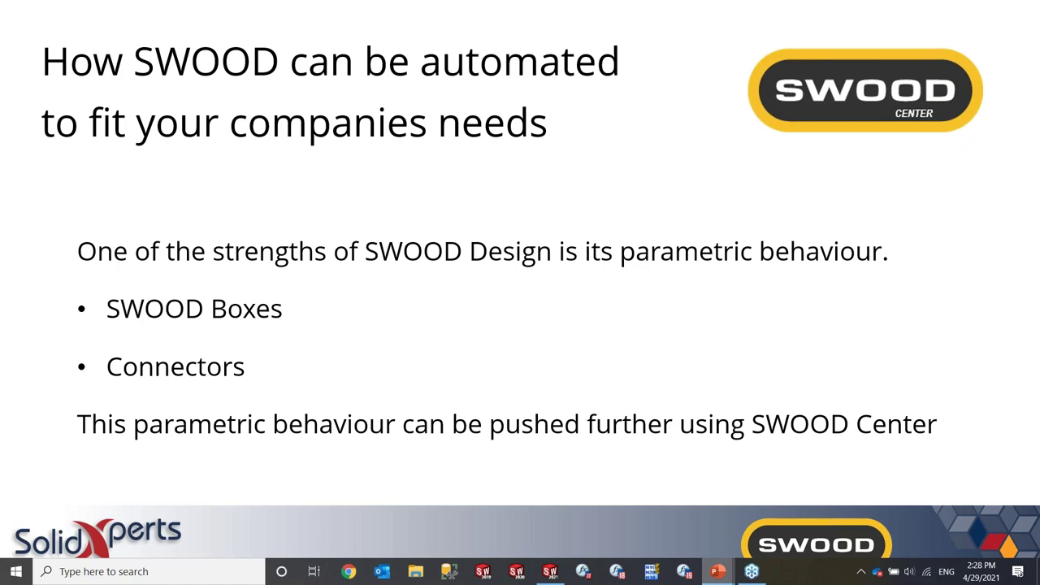
- Advance to the SWOOD Center Interface slide with the 600 × 800 × 350 mm box
key("Right")
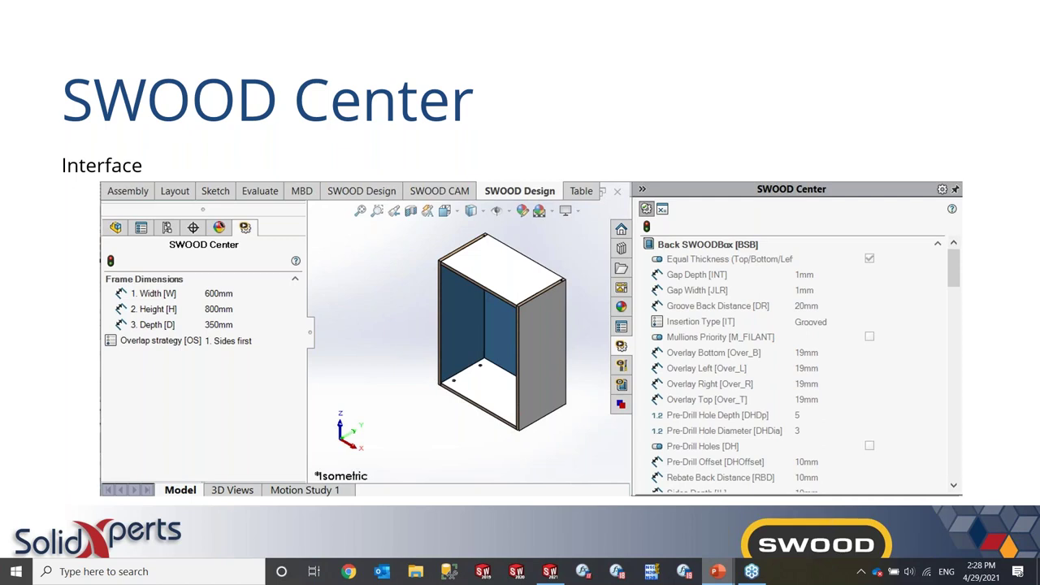
- Advance to the slide comparing Sides First, Transoms First and Mitre-Cut joints
key("Right")
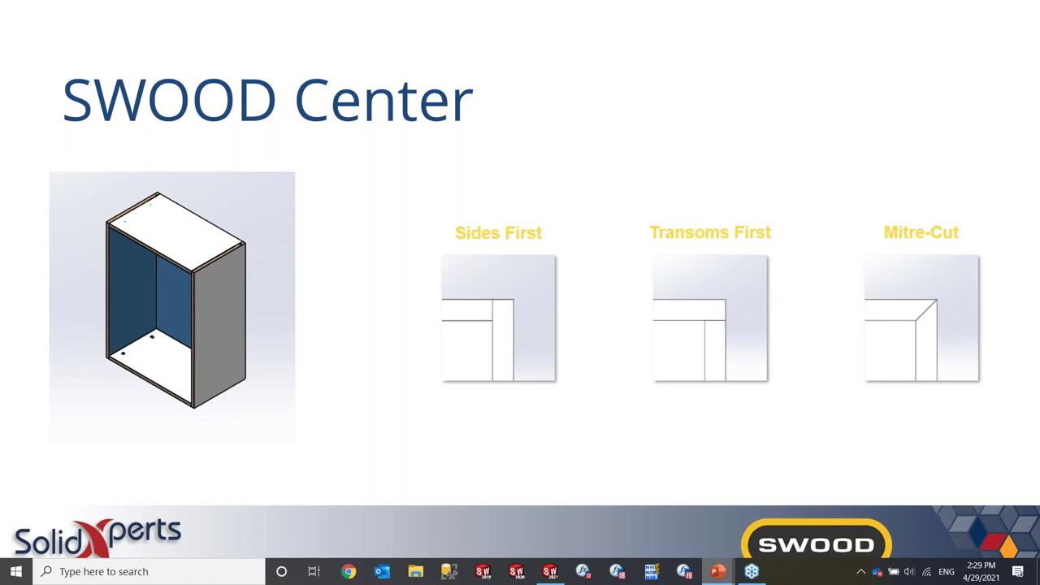
- Start the SWOOD Center demo and set the frame's Overlap strategy to 2. Transoms first
key("Right")
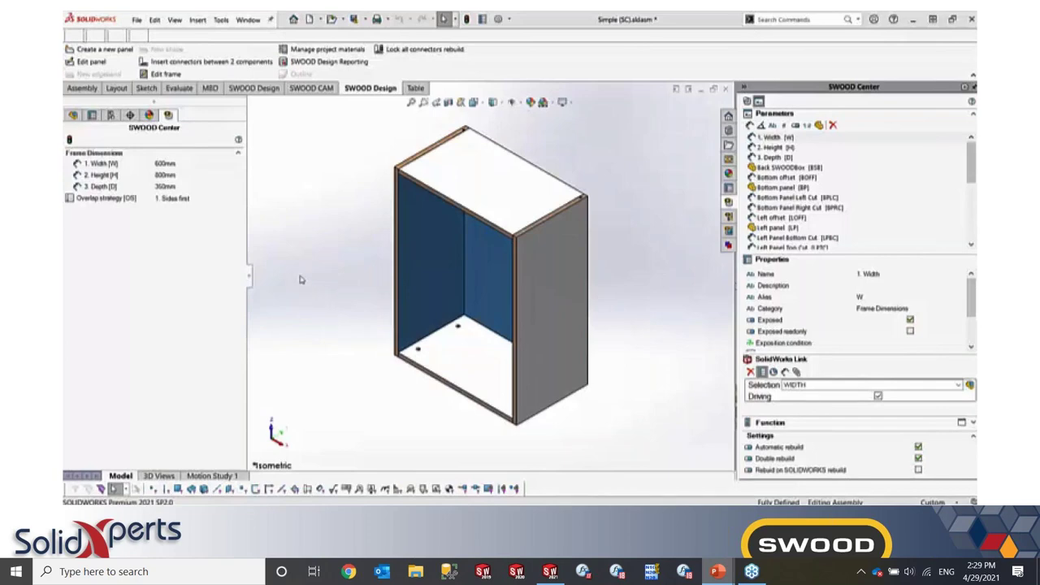
left_click(197, 205)
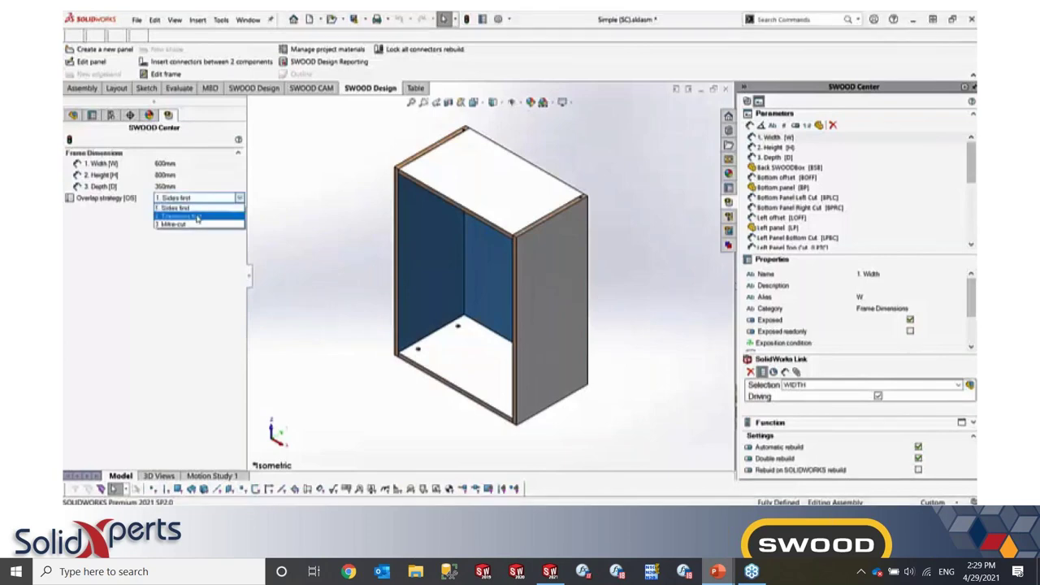
left_click(196, 219)
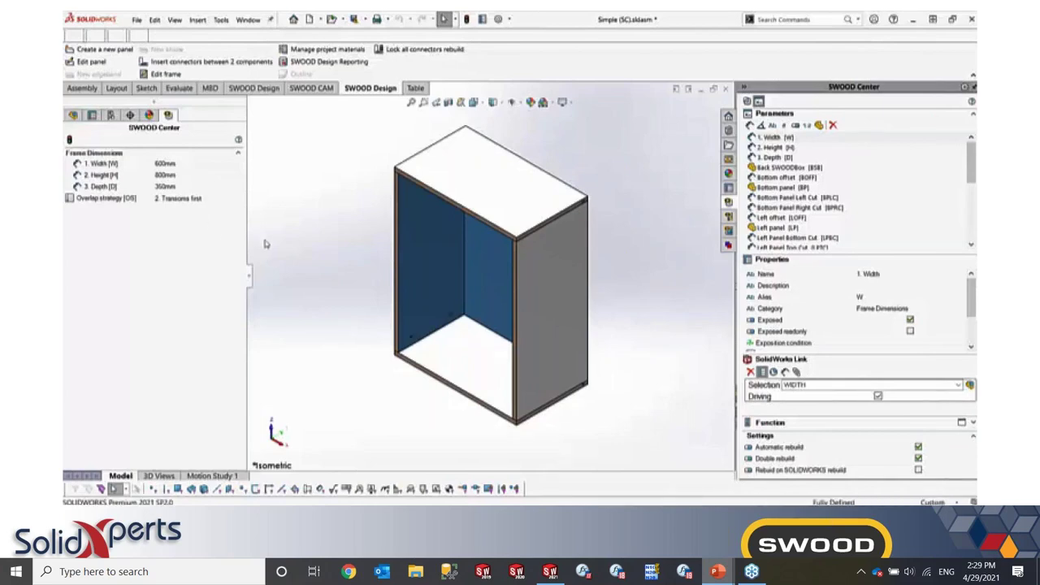
- Show the cabinet in Wireframe and set the Overlap strategy to 3. Mitre-cut
left_click(493, 102)
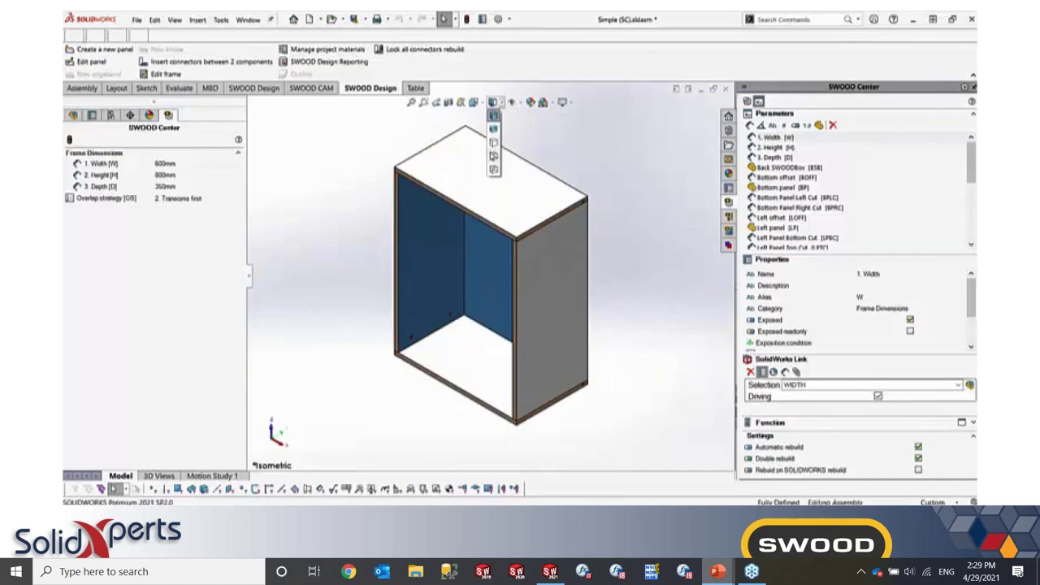
left_click(494, 171)
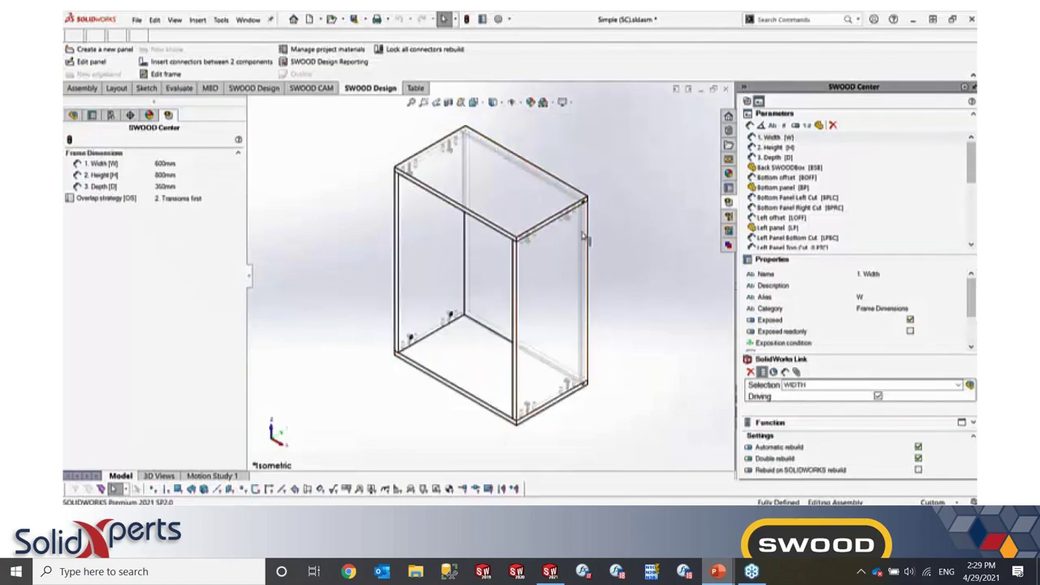
left_click(196, 199)
left_click(200, 225)
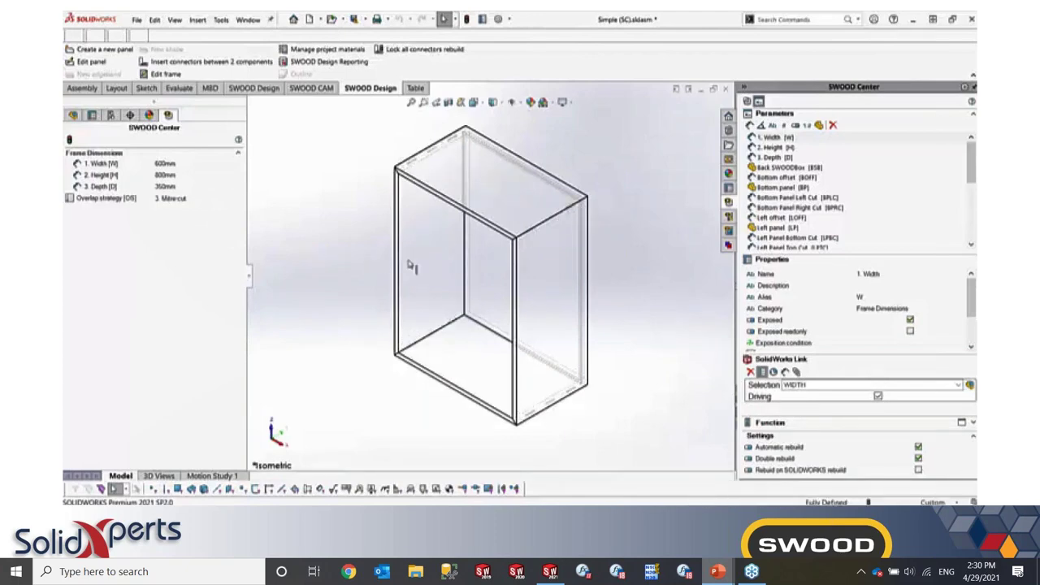
- Tilt the view, select Back SWOODBox in Parameters, and open the Function script
middle_click_drag(527, 245, 539, 255)
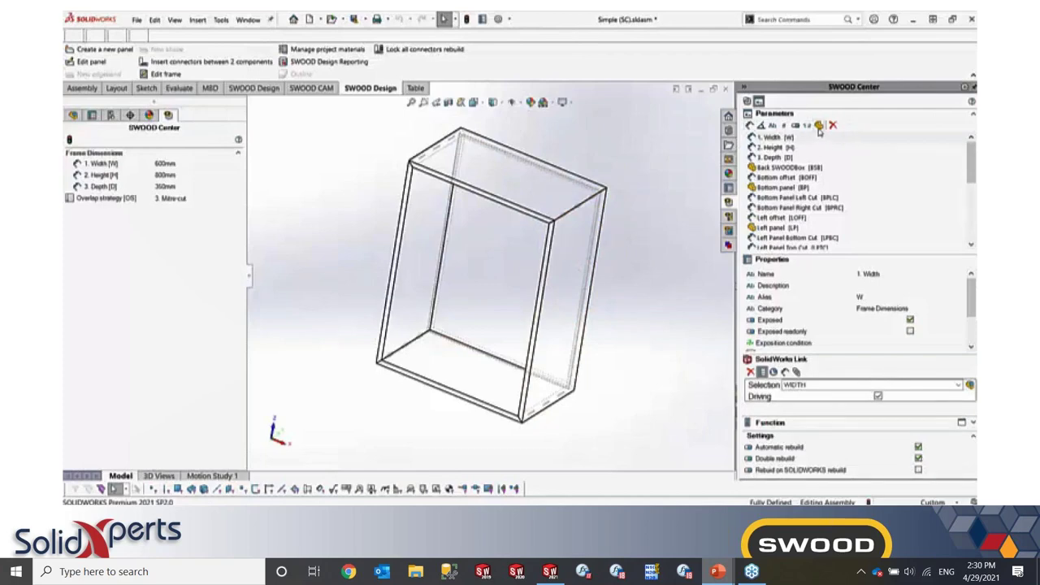
left_click(814, 167)
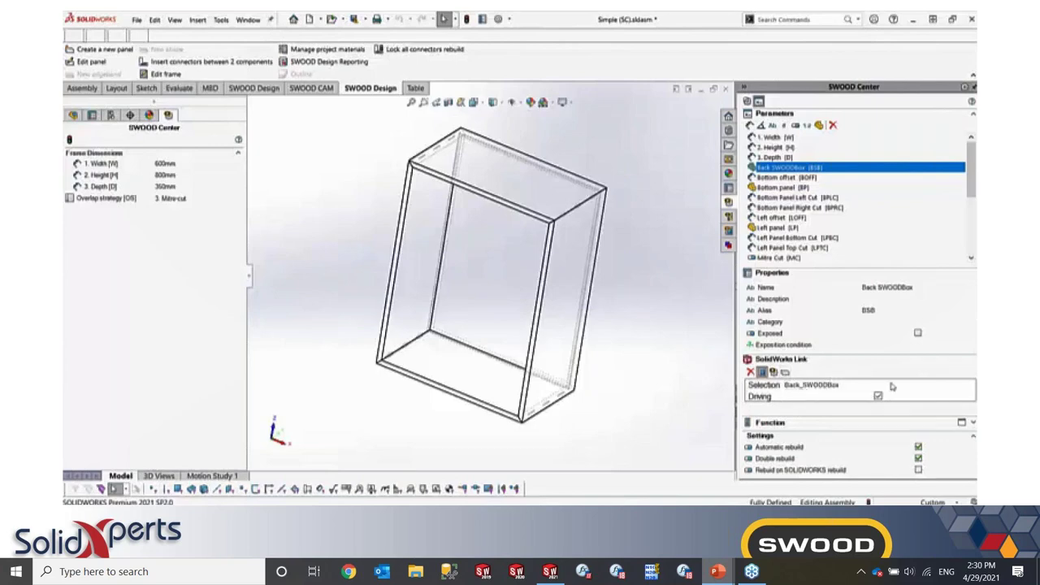
left_click(962, 422)
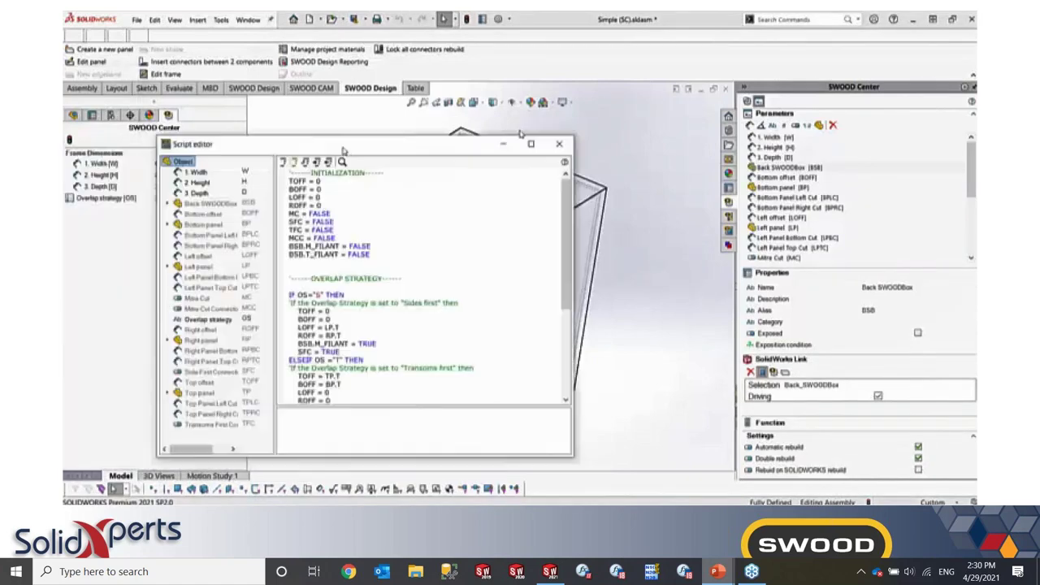
- Move the Script editor aside and scroll to the Mitre-cut branch of the overlap logic
left_click_drag(343, 132, 537, 123)
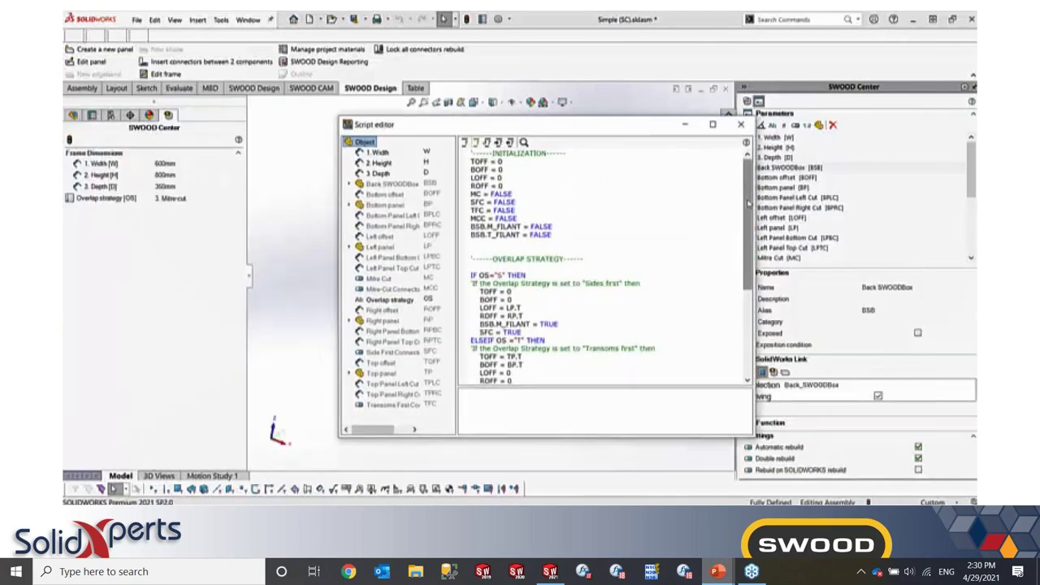
left_click_drag(749, 205, 687, 265)
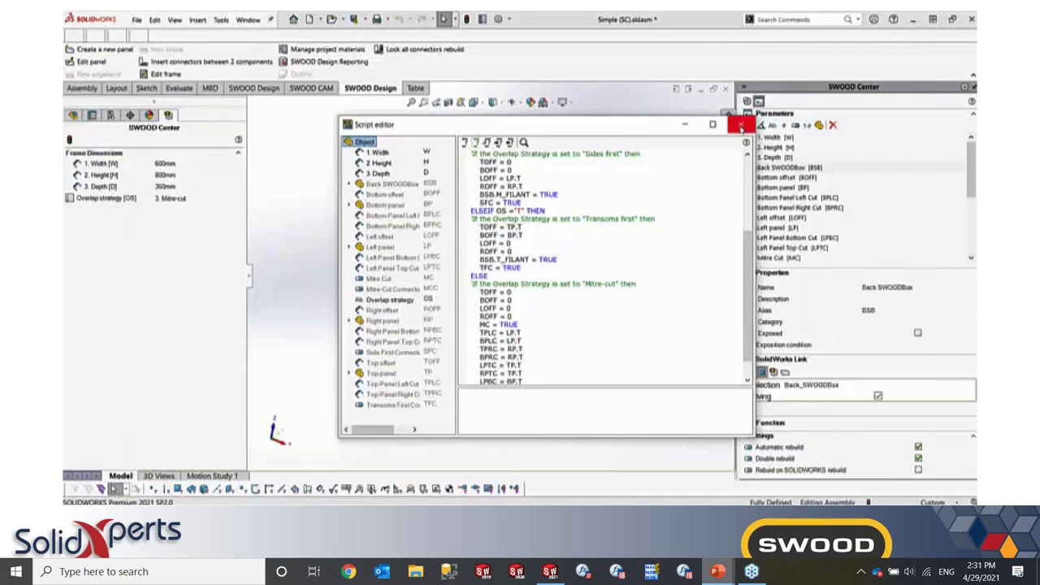
left_click(741, 126)
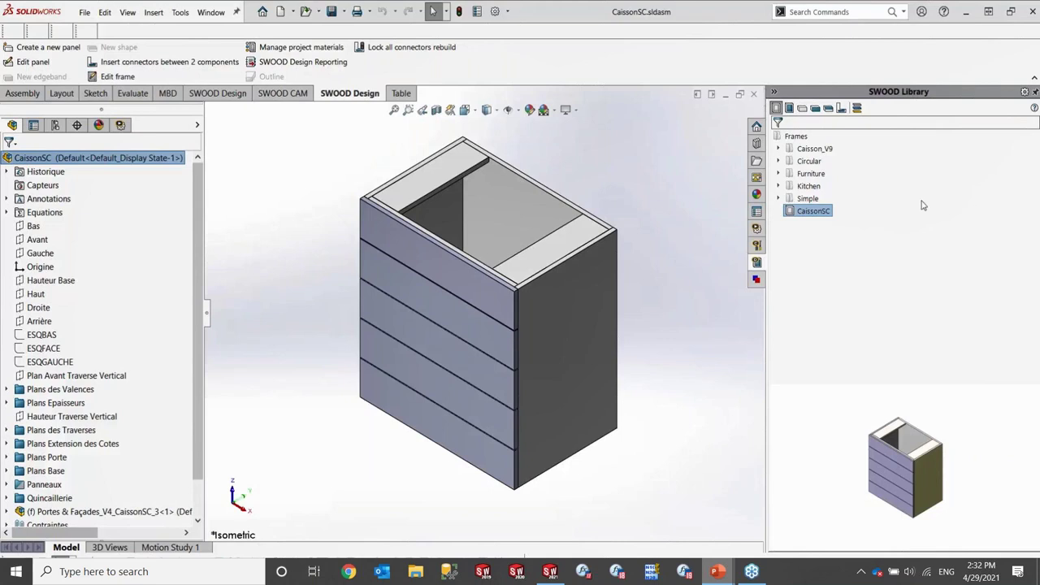
- In SWOOD Center, set Caisson Haut ou Bas to Caisson Haut and the top to 1-Dessus Ferme
left_click(120, 126)
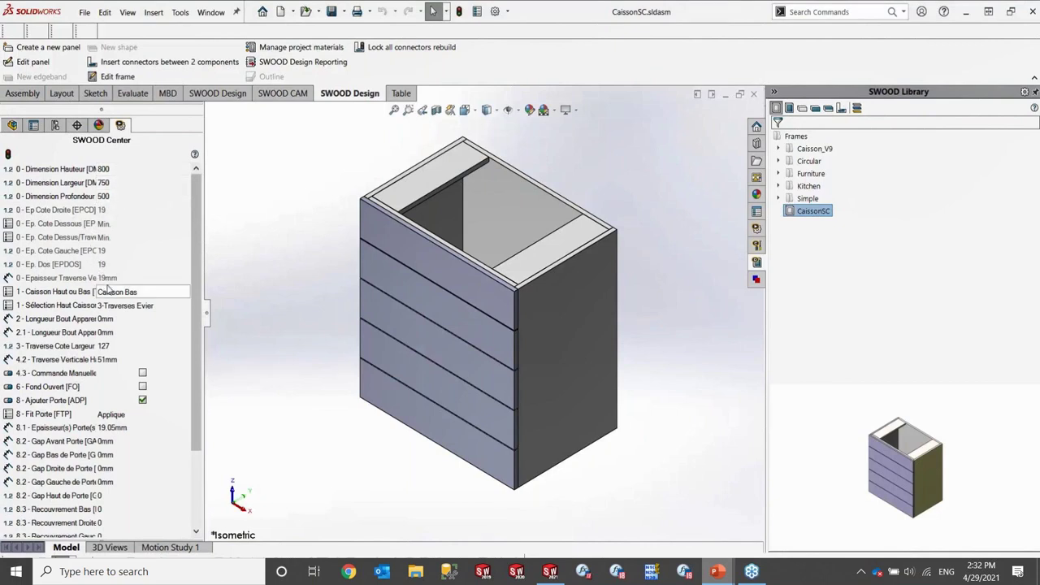
left_click(167, 296)
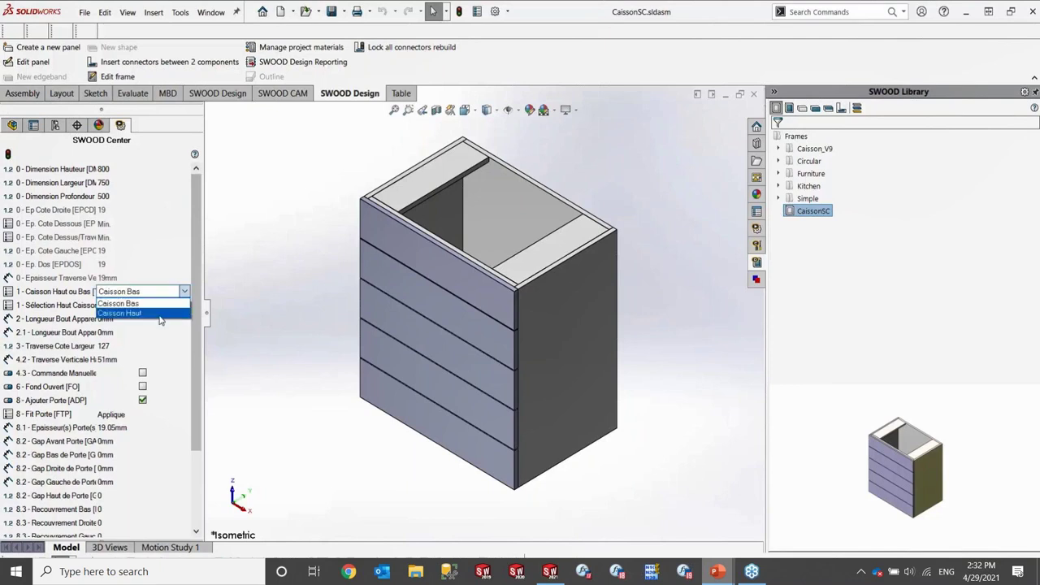
left_click(160, 313)
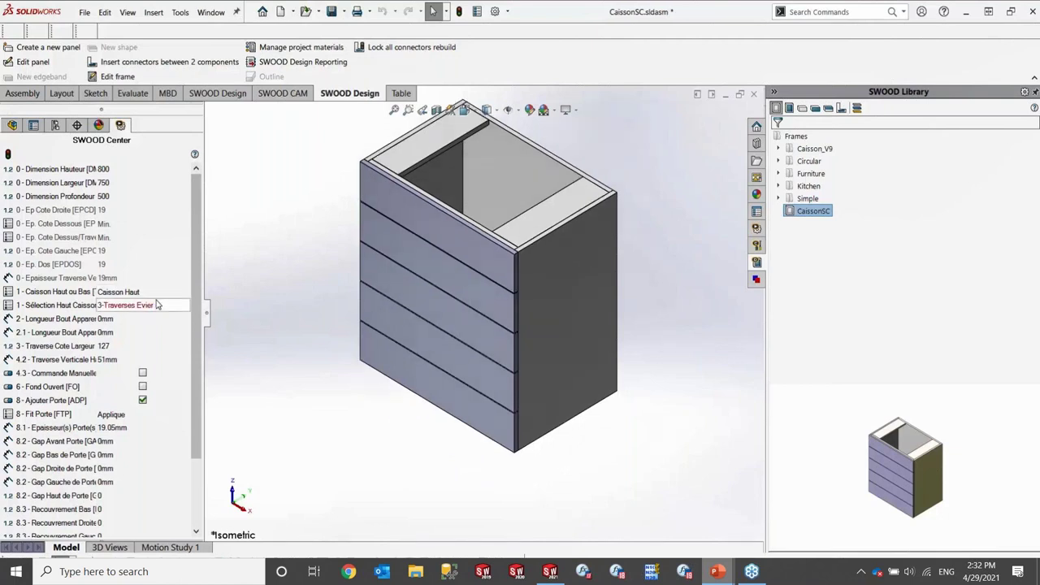
left_click(154, 306)
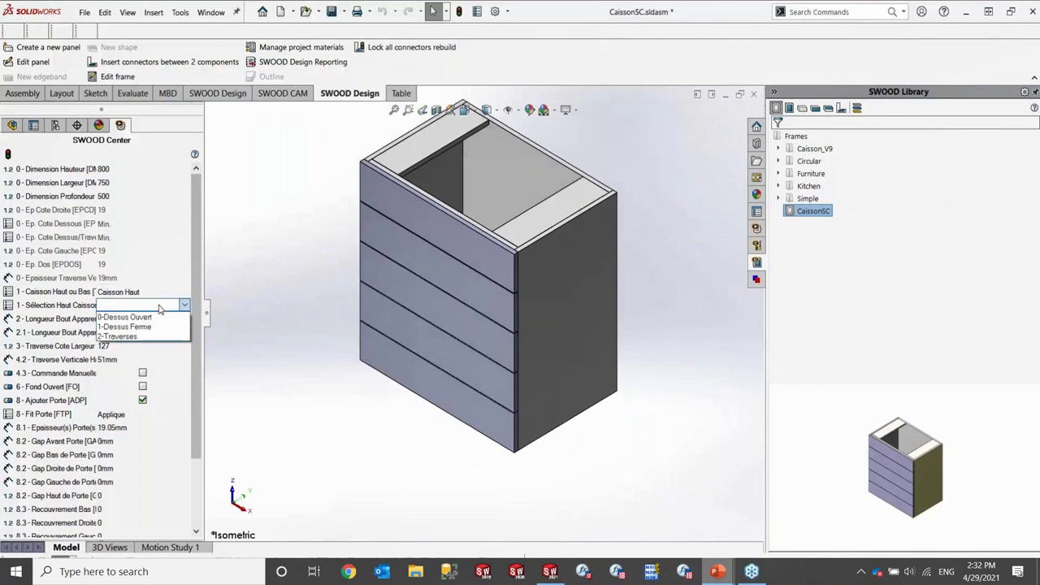
left_click(154, 327)
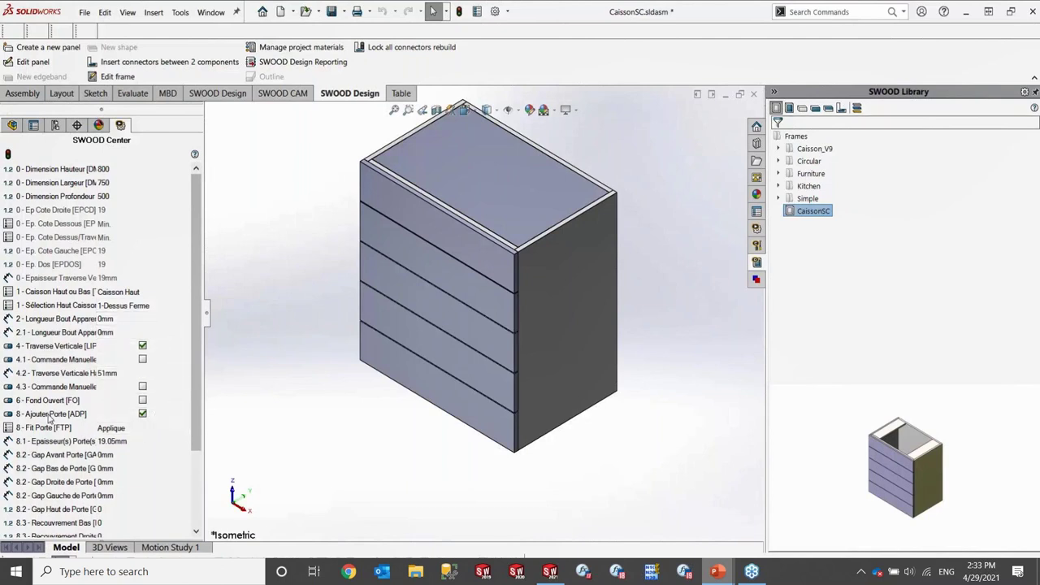
- Try the Encastree door fit, then settle on Semi-Encastree
left_click(149, 435)
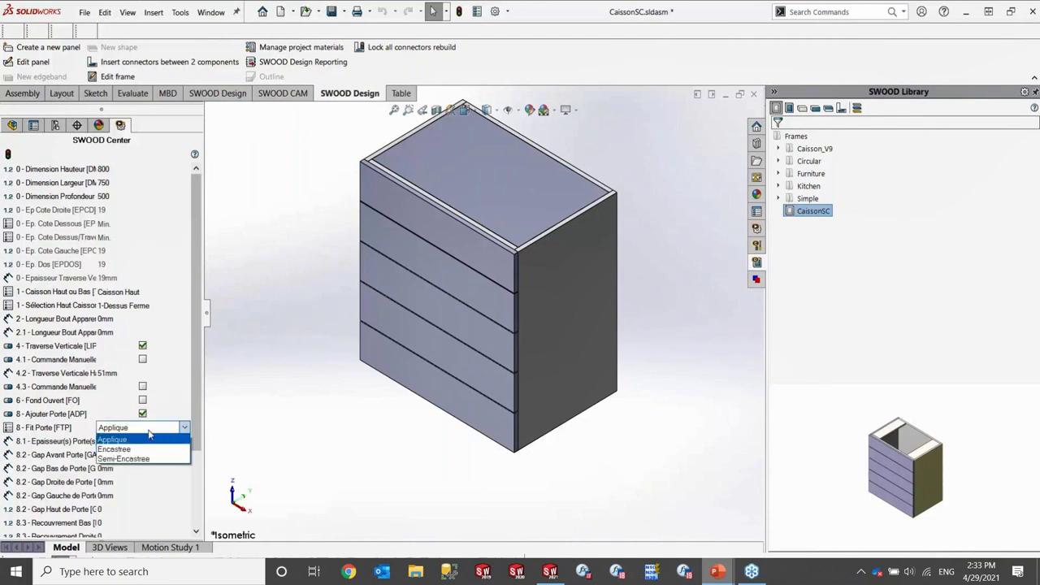
left_click(150, 456)
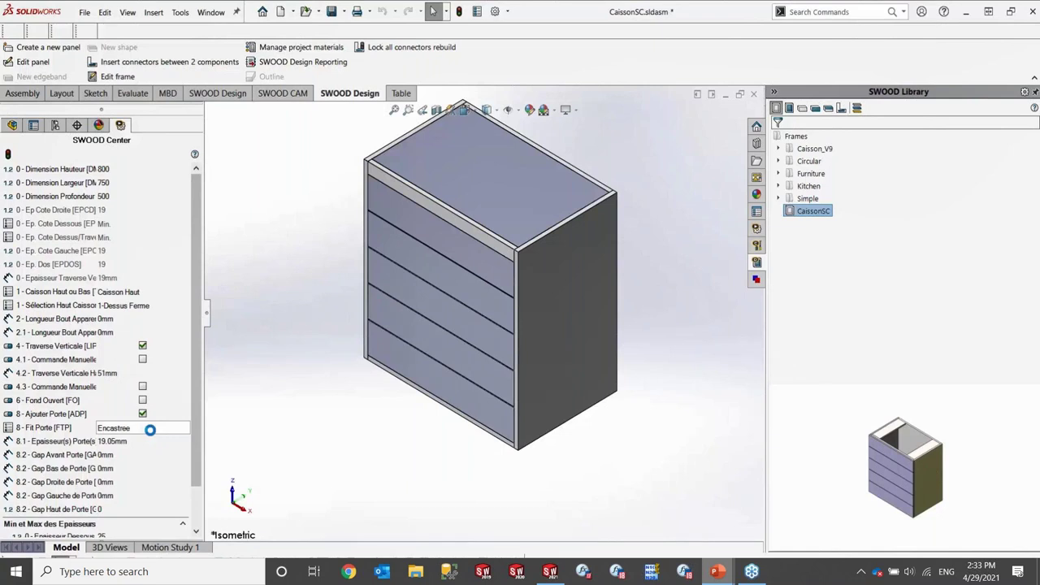
left_click(150, 430)
left_click(159, 460)
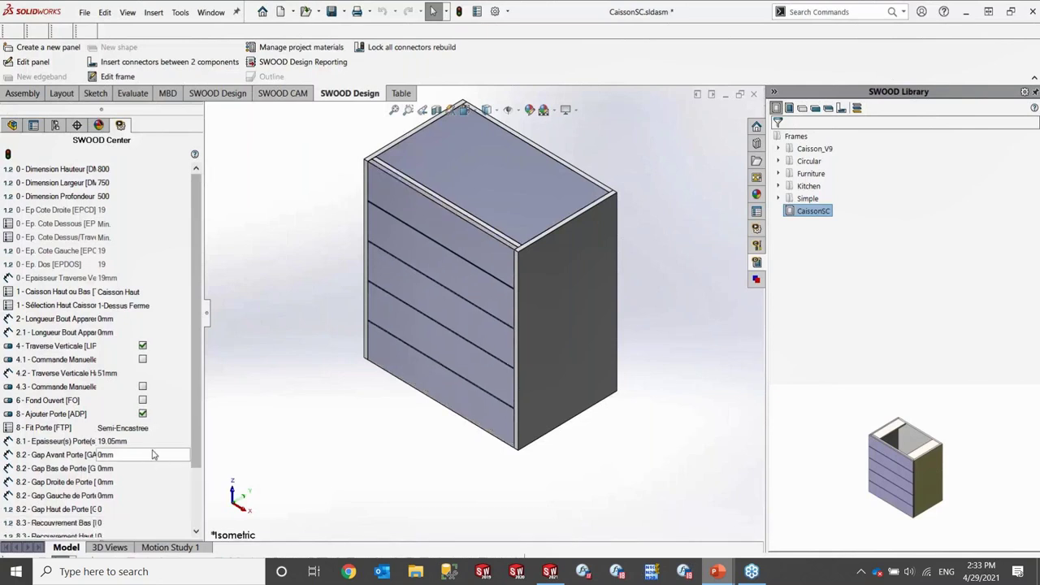
- Set Gap Bas de Porte to 10mm
scroll(167, 423, "down", 3)
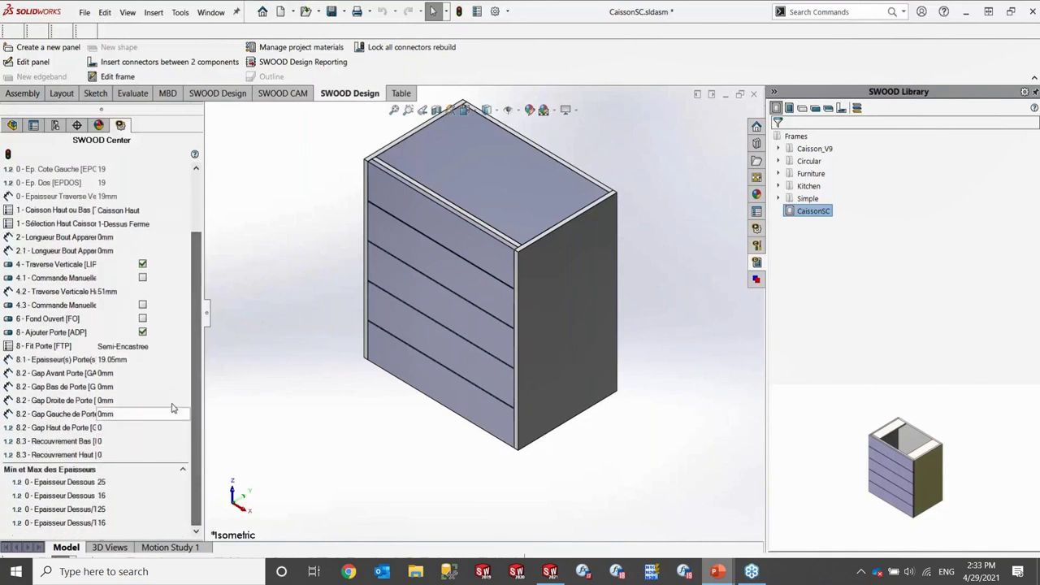
left_click(146, 387)
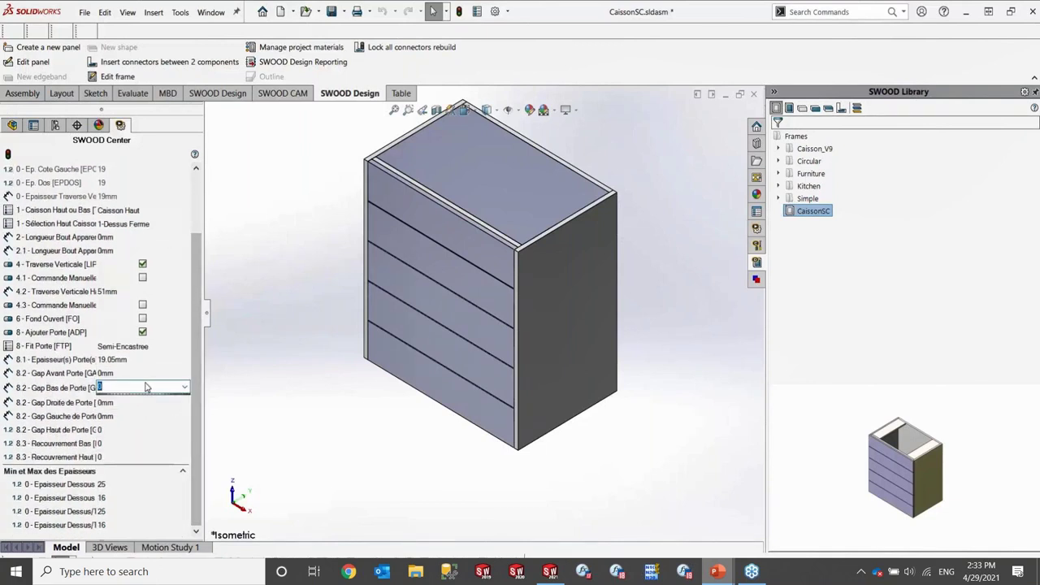
type("10")
scroll(146, 387, "down", 3)
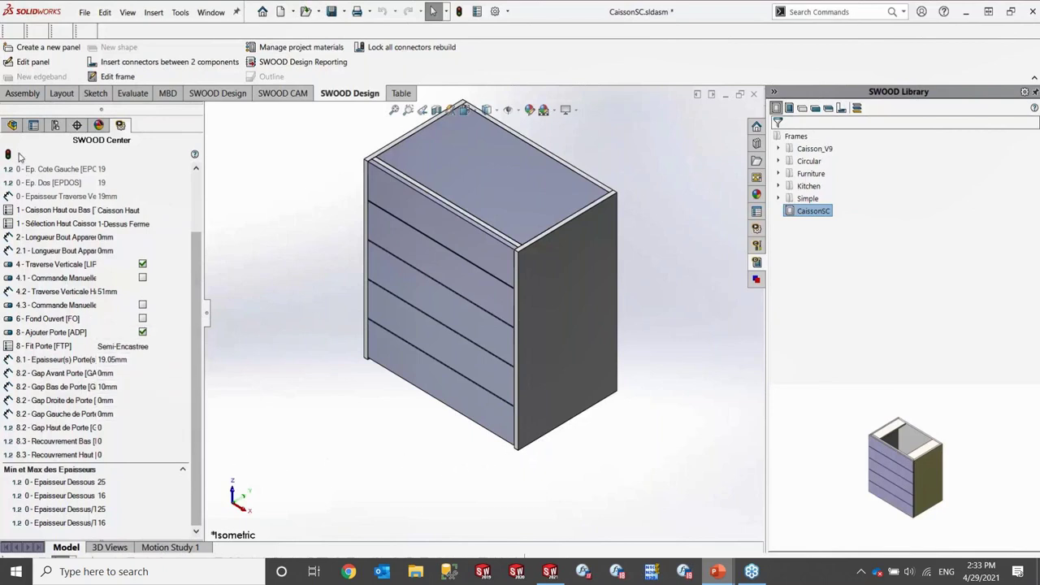
- Open Portes & Façades_V41 from the feature tree for editing and widen its settings panel
left_click(12, 126)
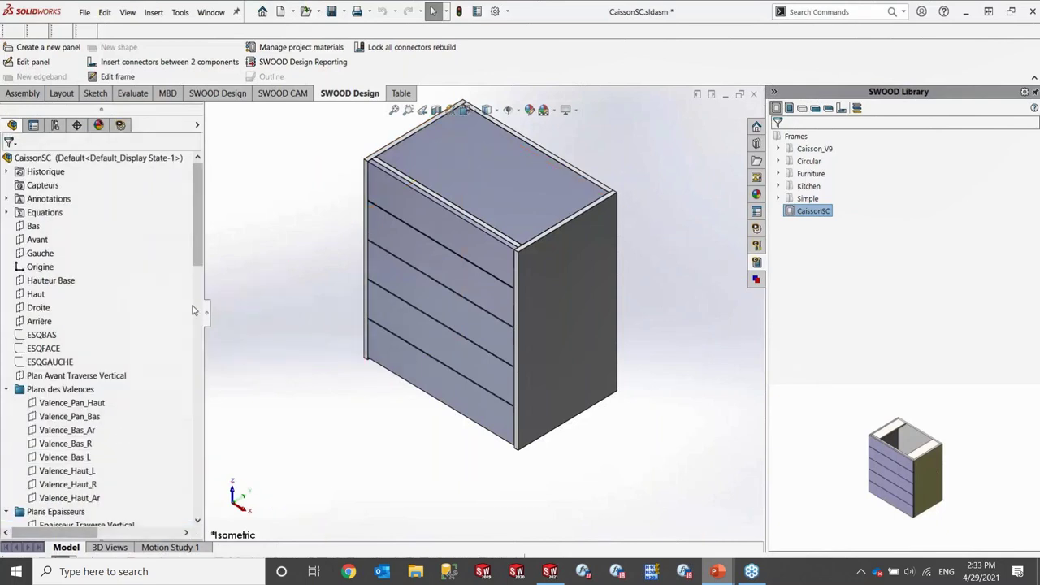
left_click_drag(198, 251, 173, 533)
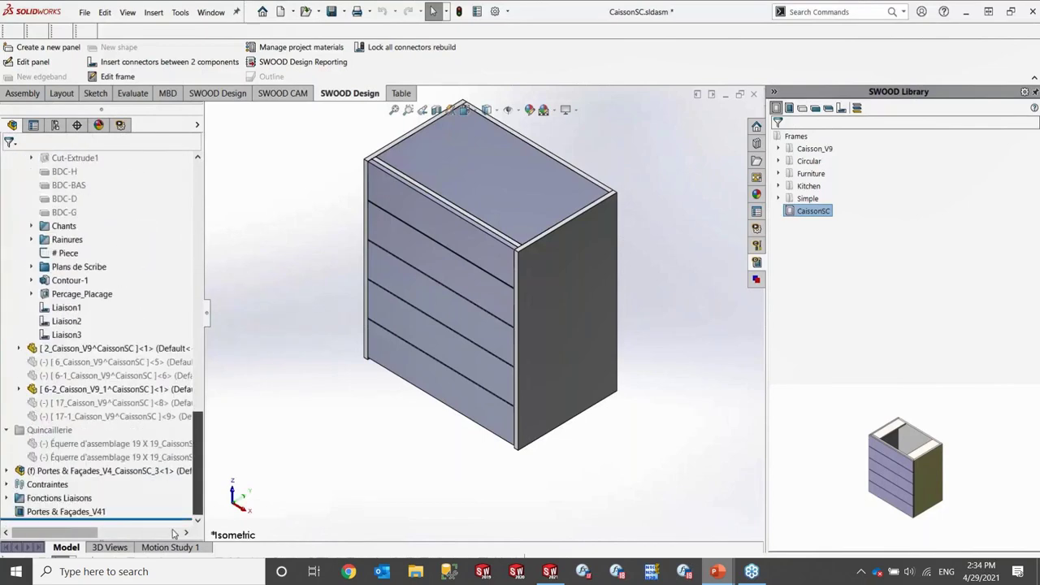
left_click(69, 512)
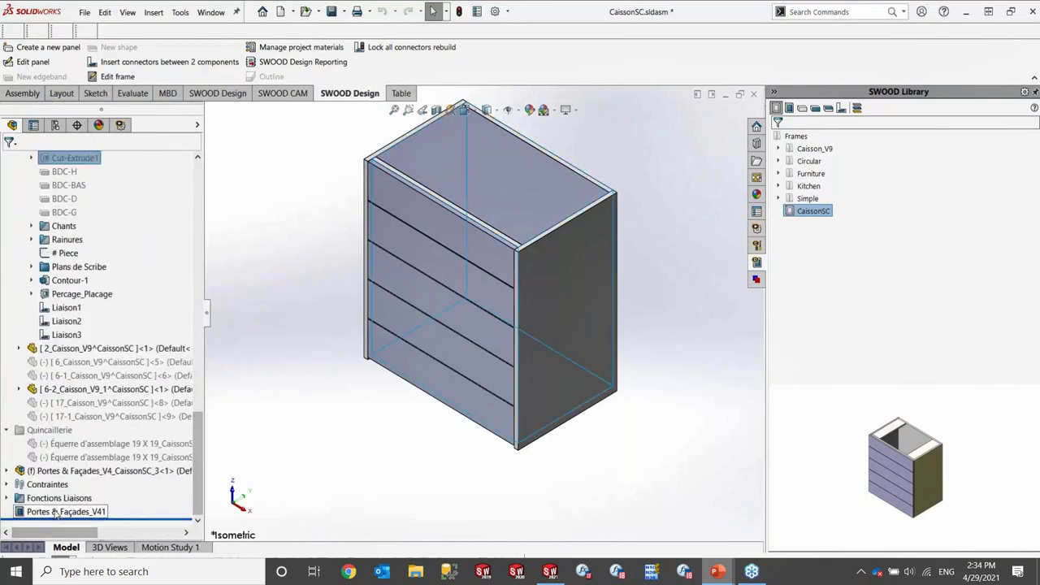
left_click(70, 512)
left_click(69, 480)
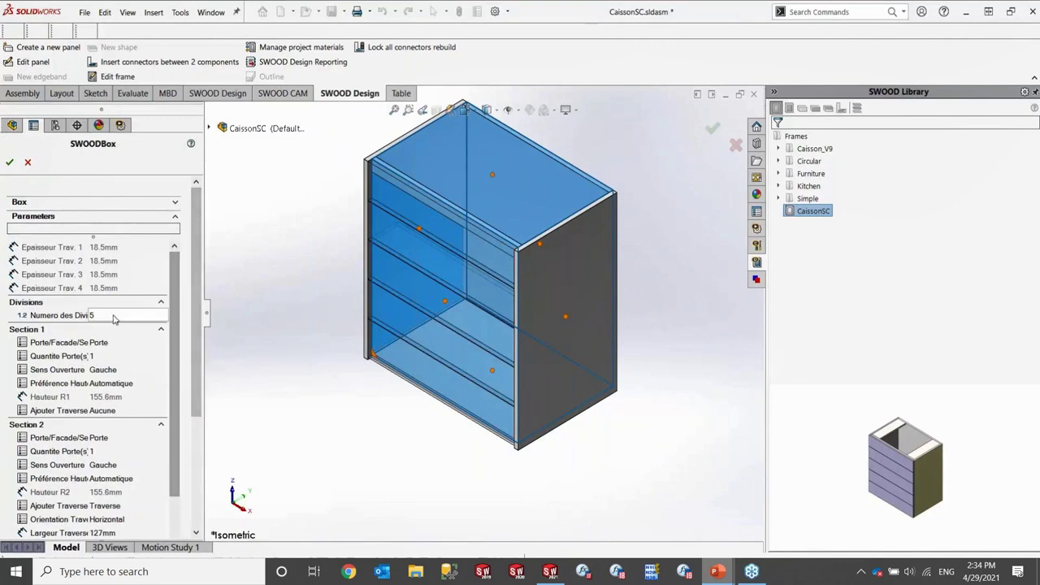
left_click_drag(205, 318, 298, 325)
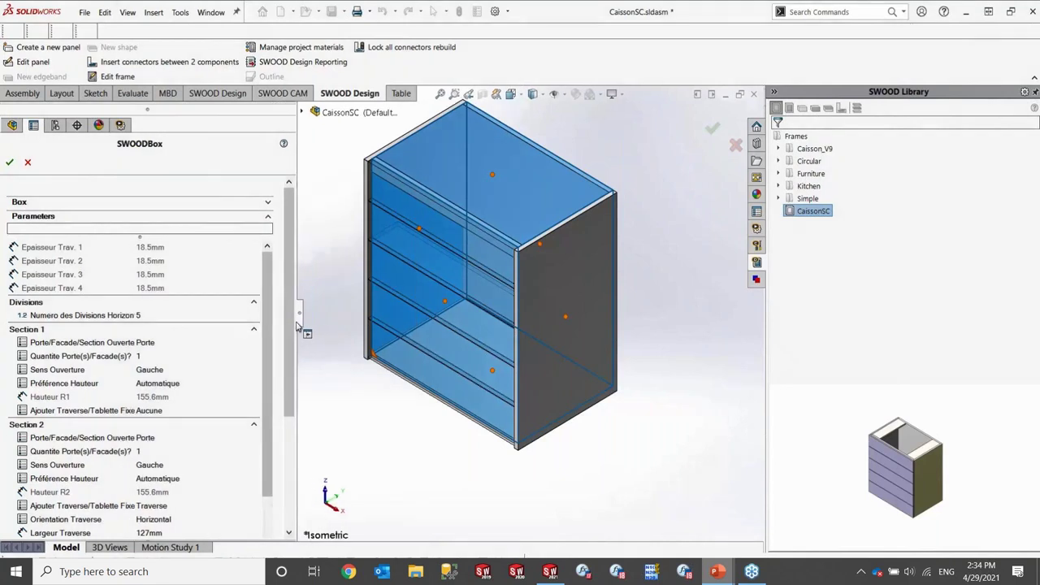
- Split the box into 2 horizontal divisions and make section 1 a Facade
left_click(183, 318)
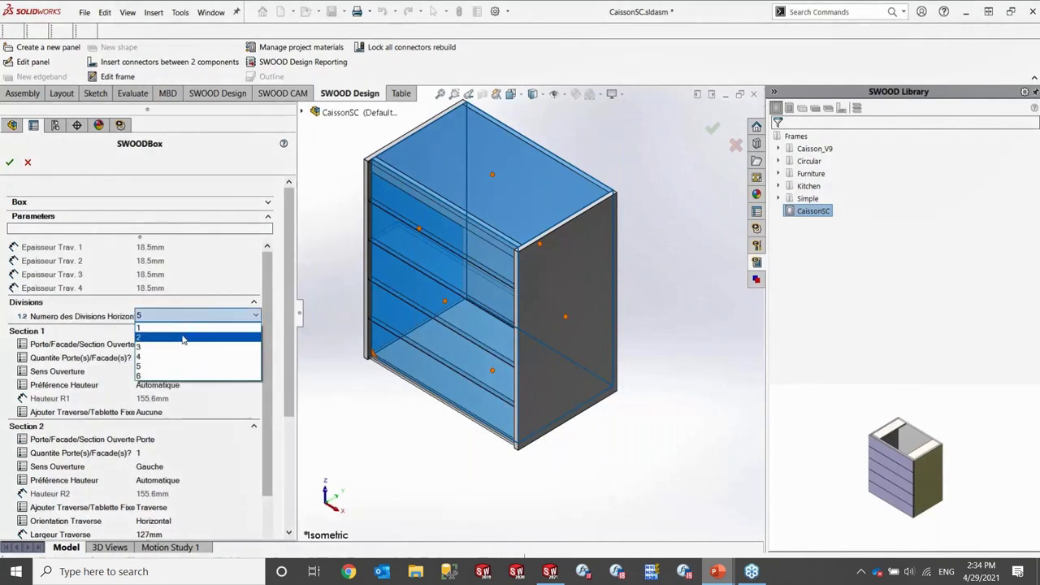
left_click(183, 337)
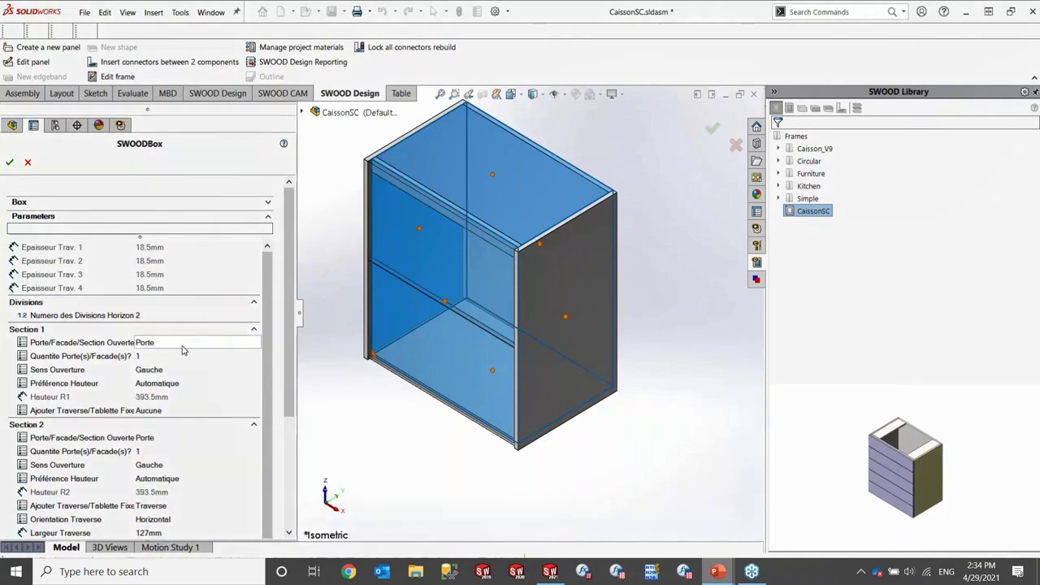
left_click(183, 345)
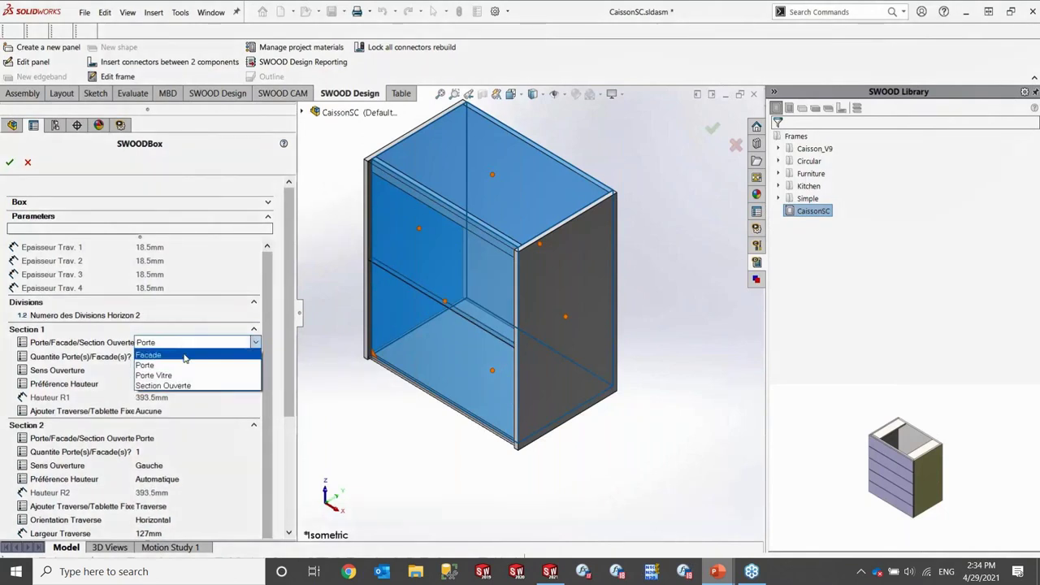
left_click(185, 356)
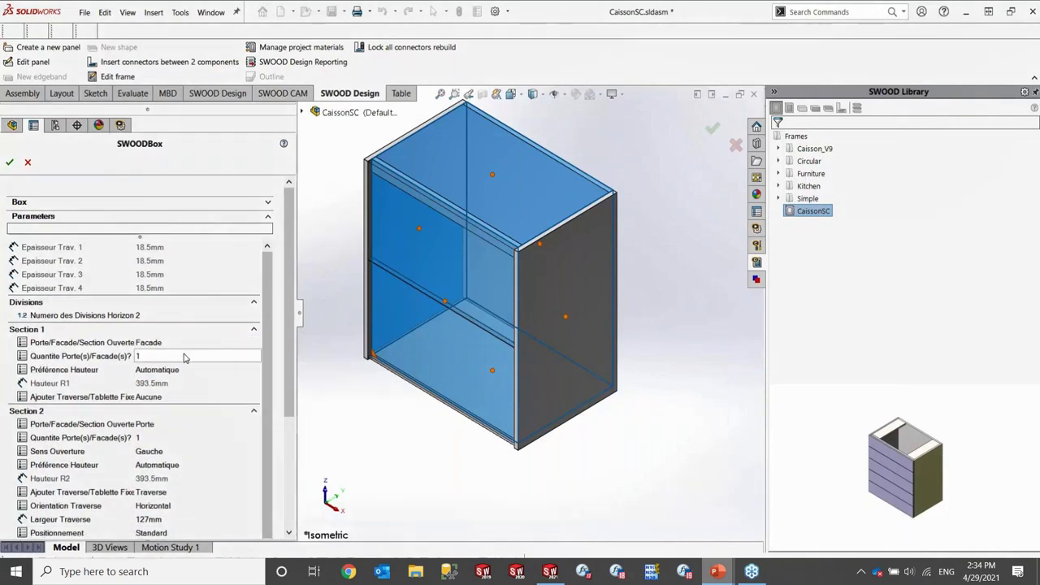
- Give section 1 a Manuelle height preference with Hauteur R1 of 150mm
left_click(186, 369)
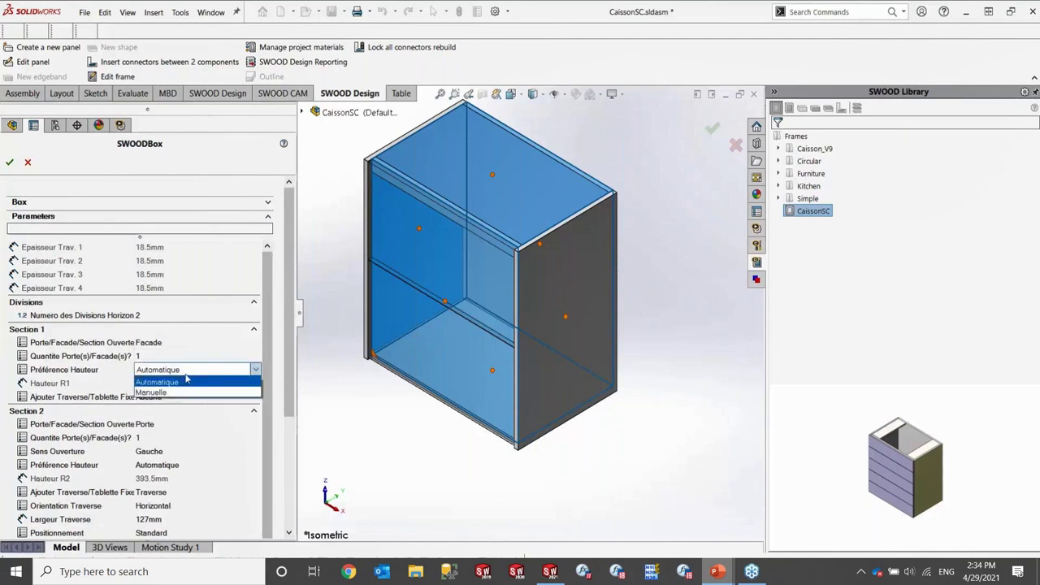
left_click(185, 394)
left_click(190, 388)
left_click(189, 387)
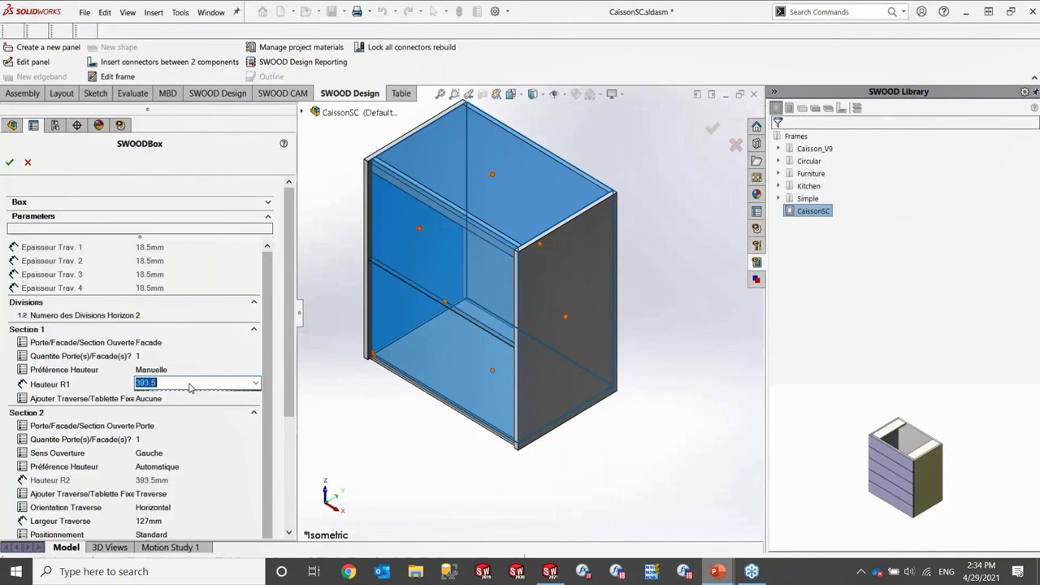
type("150")
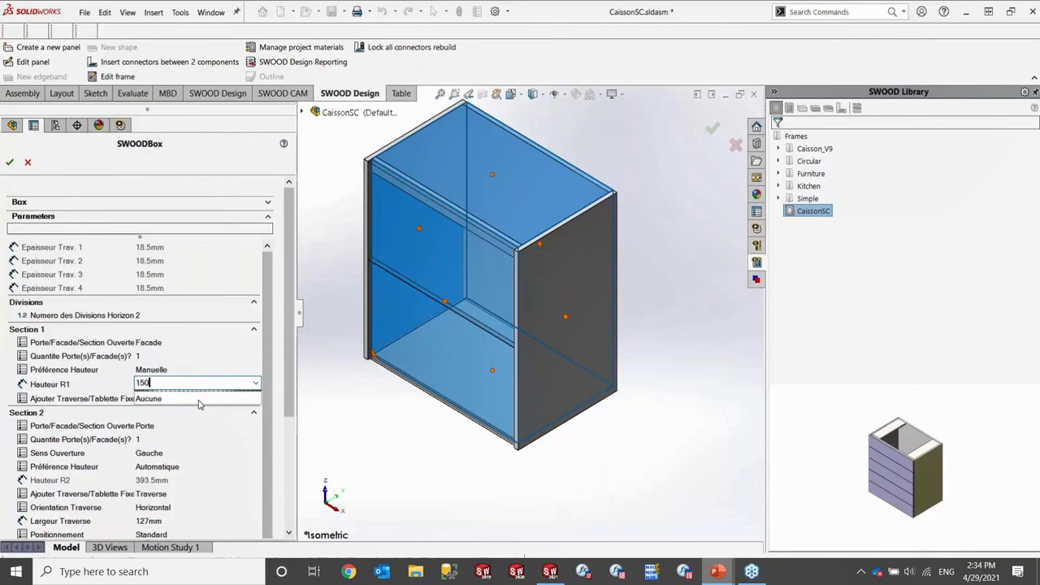
left_click(199, 400)
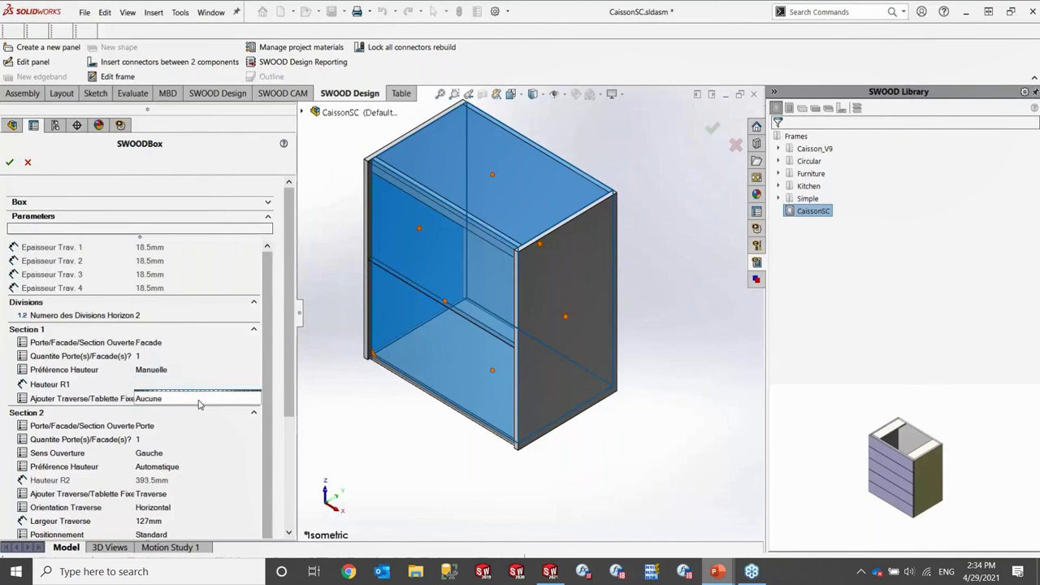
left_click(199, 404)
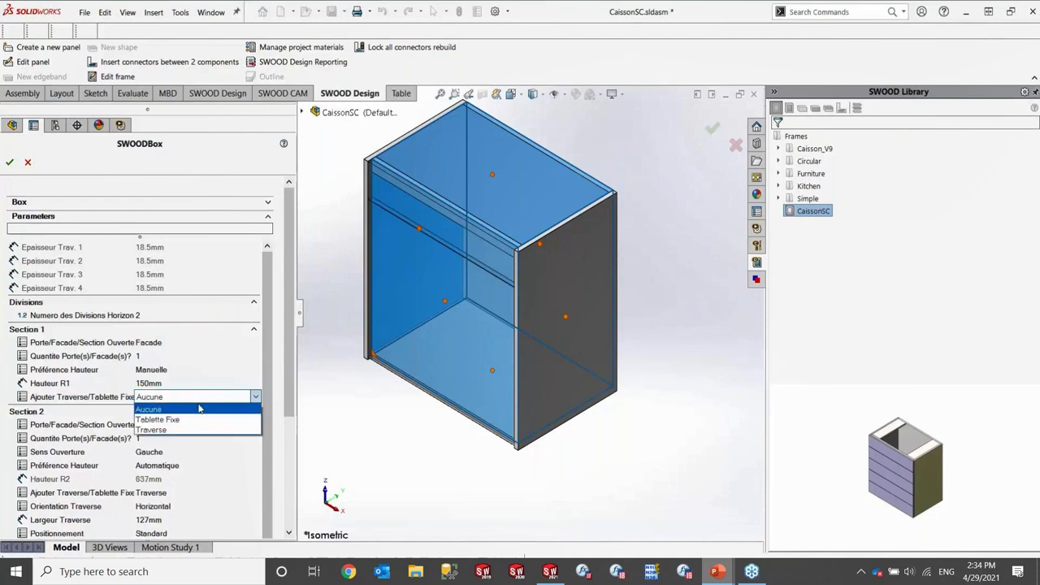
- Set section 1's rail to Aucune and make section 2 two Porte Vitre glass doors
left_click(195, 417)
left_click(200, 426)
left_click(199, 425)
left_click(199, 447)
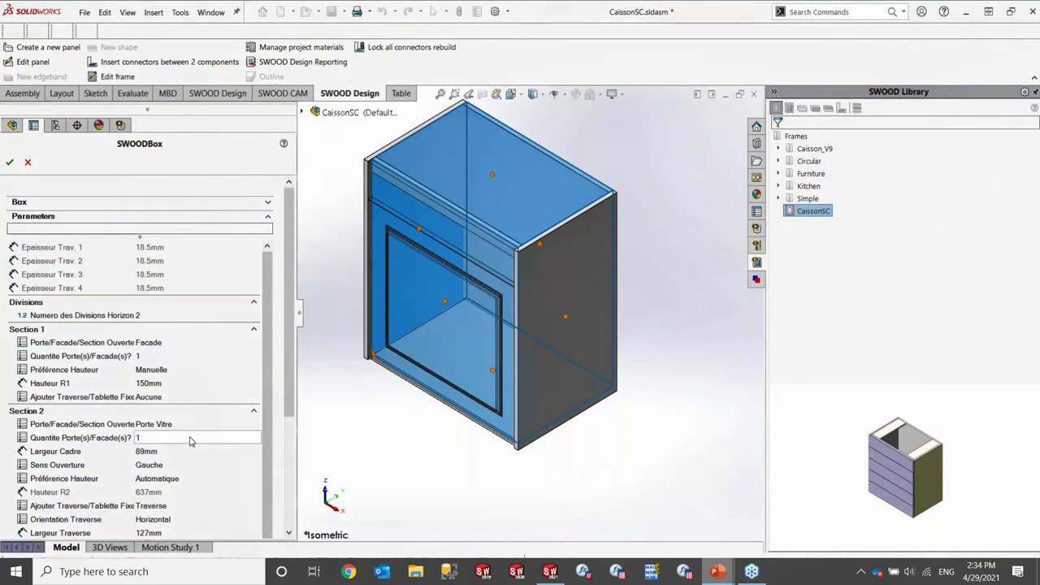
type("2")
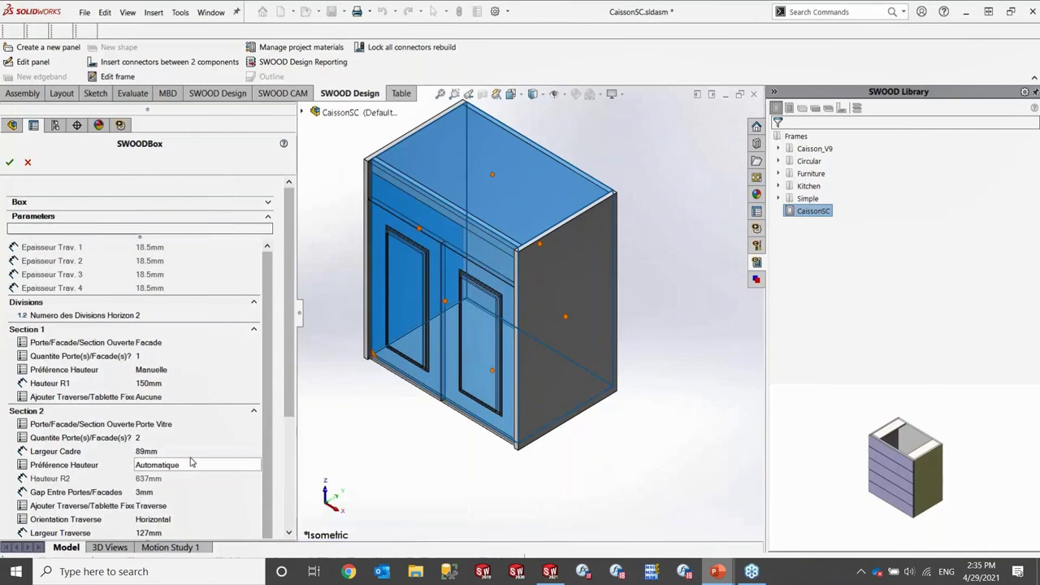
- Set section 2's rail to Aucune, check the door gap, and apply the box settings
left_click_drag(288, 383, 282, 449)
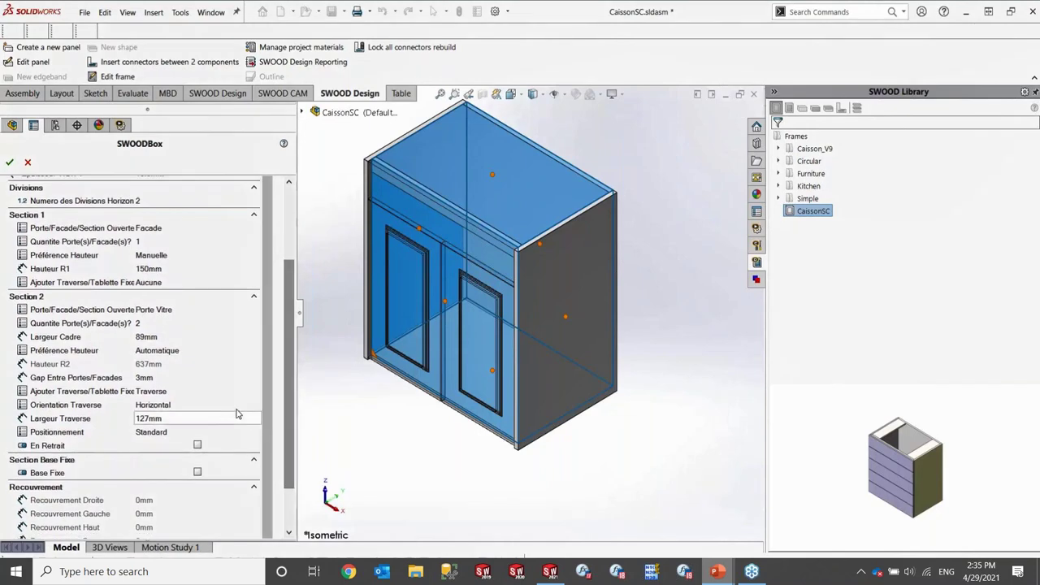
left_click(220, 392)
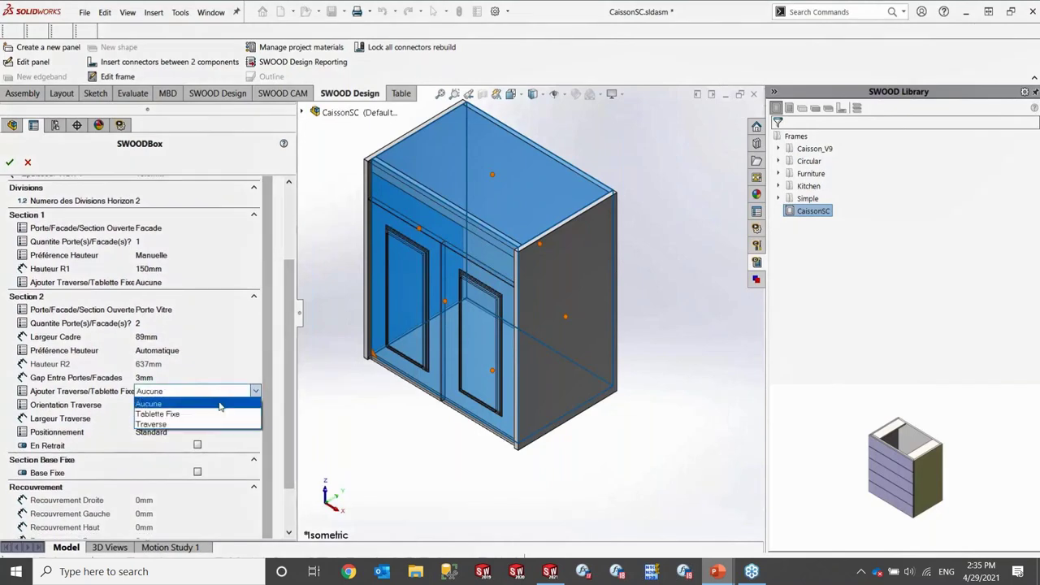
left_click(220, 404)
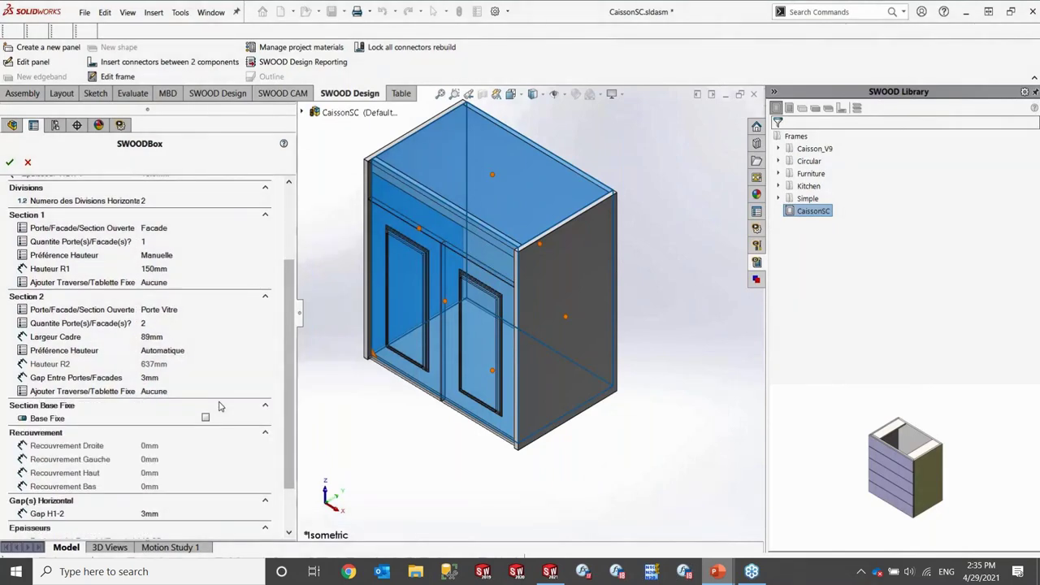
left_click(271, 378)
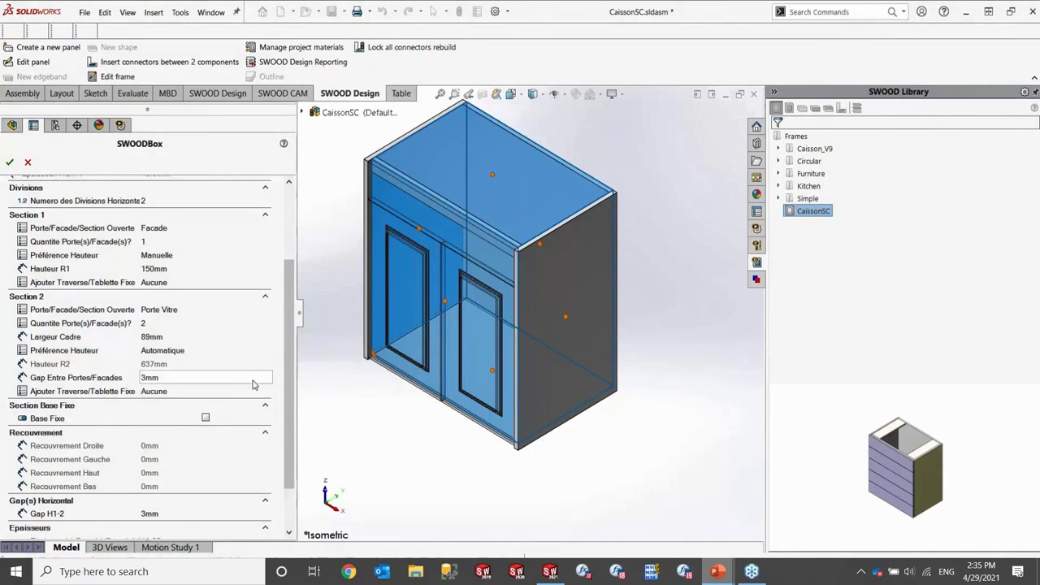
left_click(10, 164)
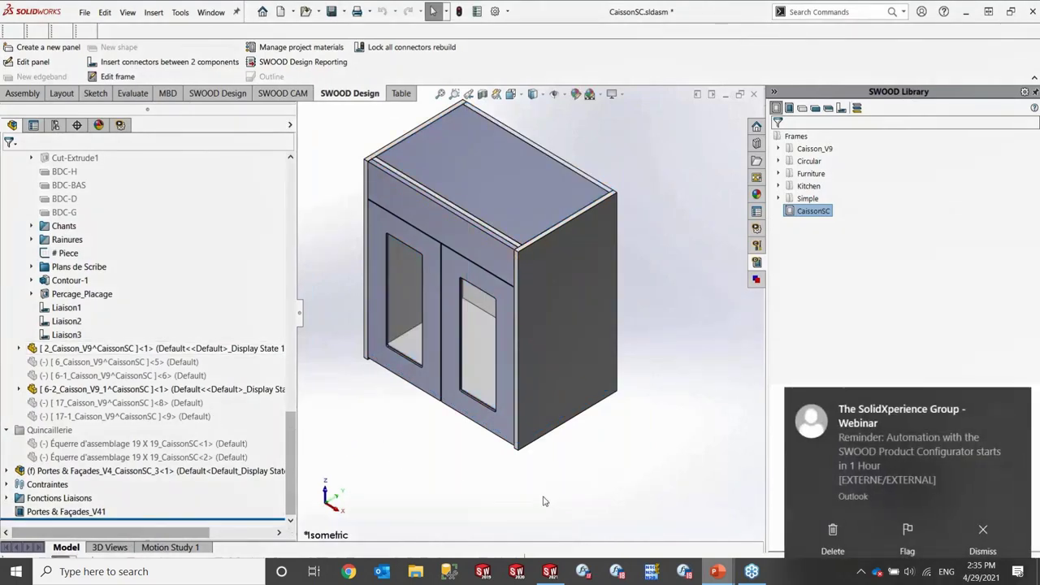
- Orbit the rebuilt cabinet to a more frontal view to inspect the glass doors and facade
middle_click_drag(545, 488, 626, 455)
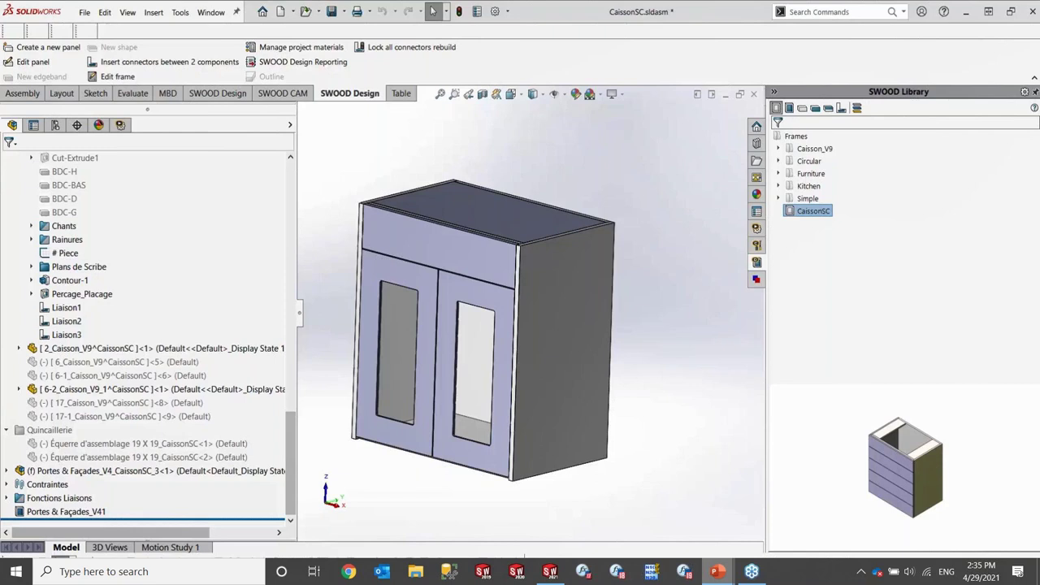
- Return to the PowerPoint slideshow with Alt+Tab
key("alt+Tab")
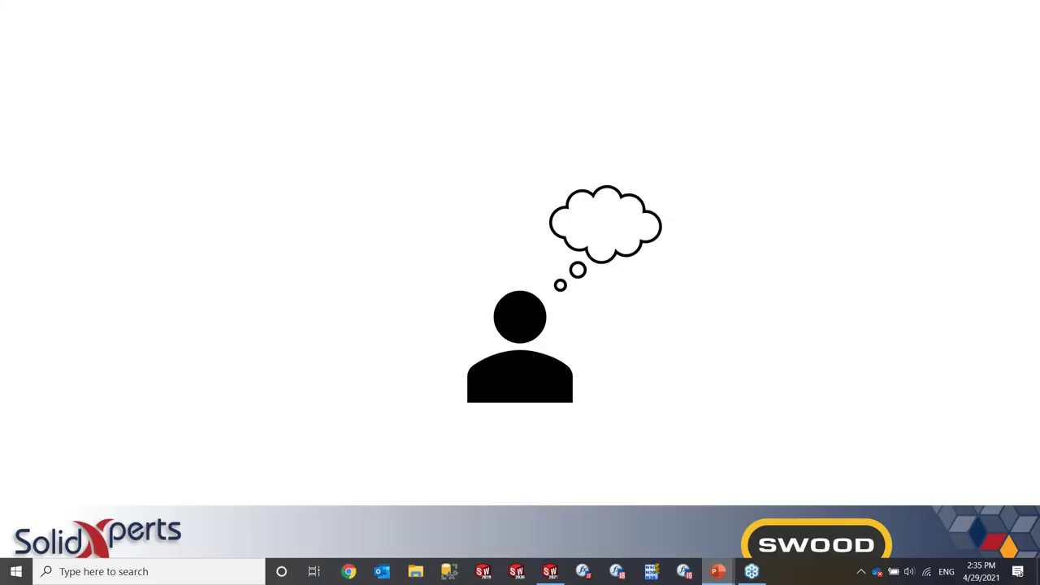